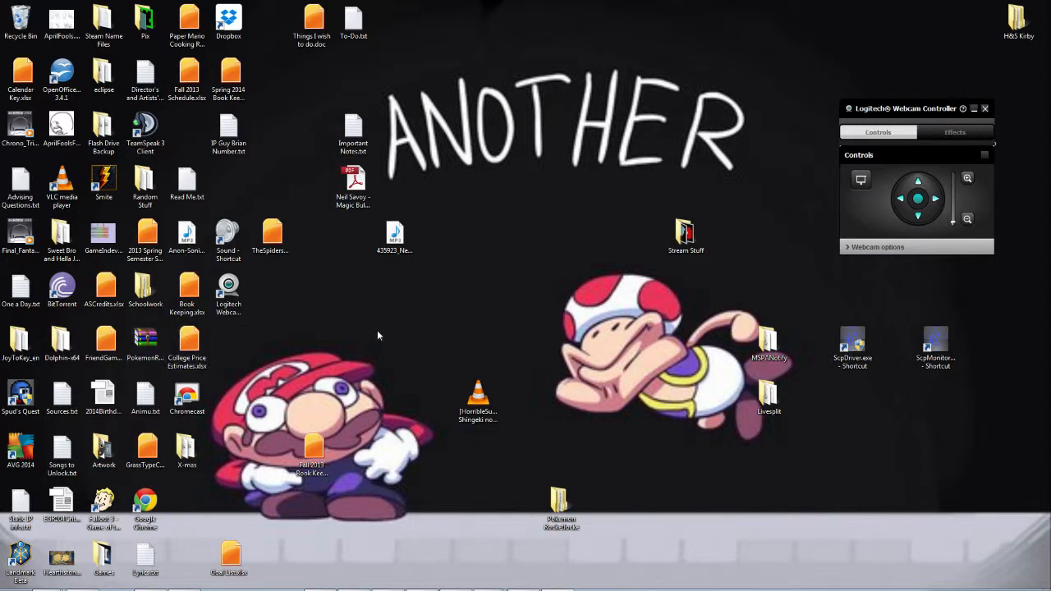
Step: Move PokemonRocketlocke.zip to an empty area of the desktop, and open the archive in WinRAR
left_click_drag(376, 327, 420, 306)
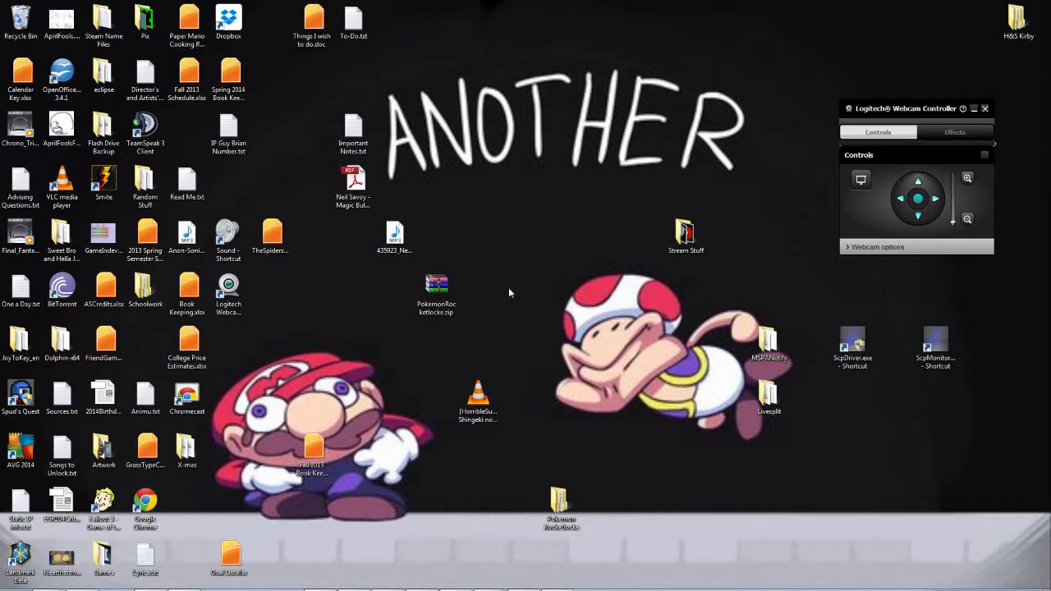
right_click(442, 285)
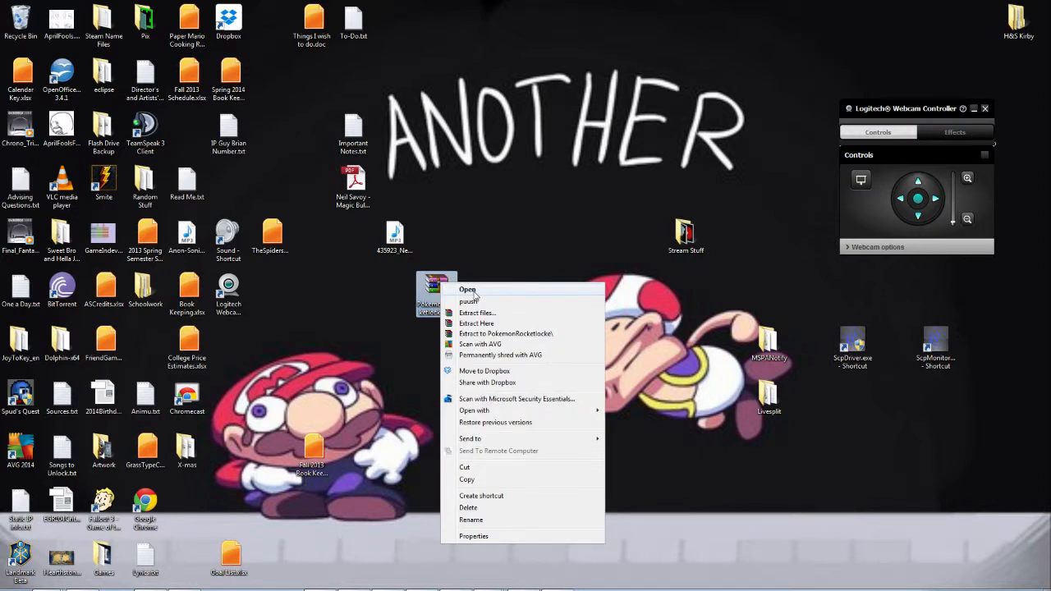
left_click(473, 291)
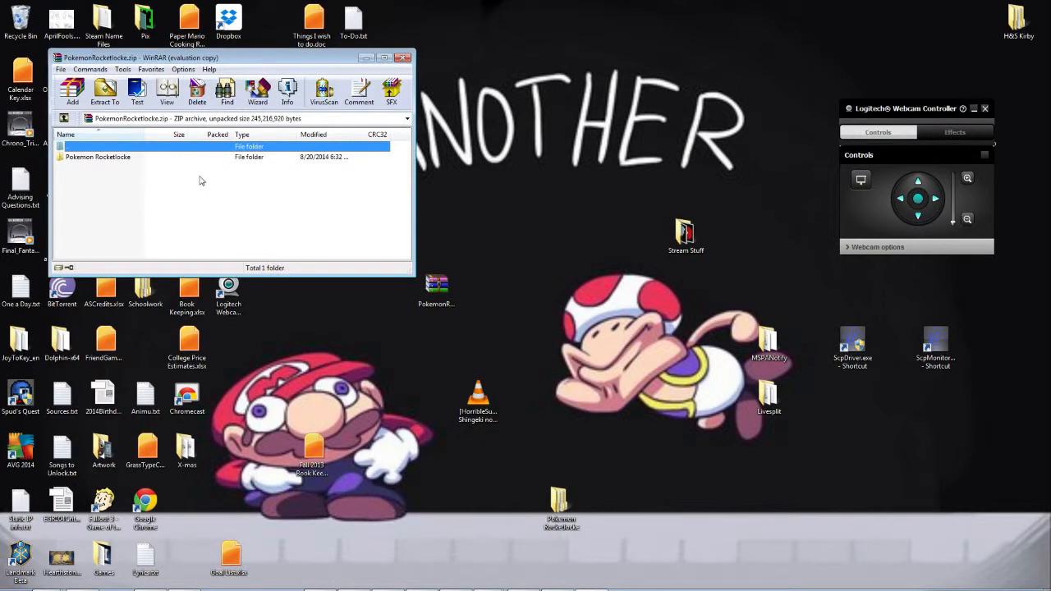
left_click(295, 170)
left_click_drag(264, 58, 471, 148)
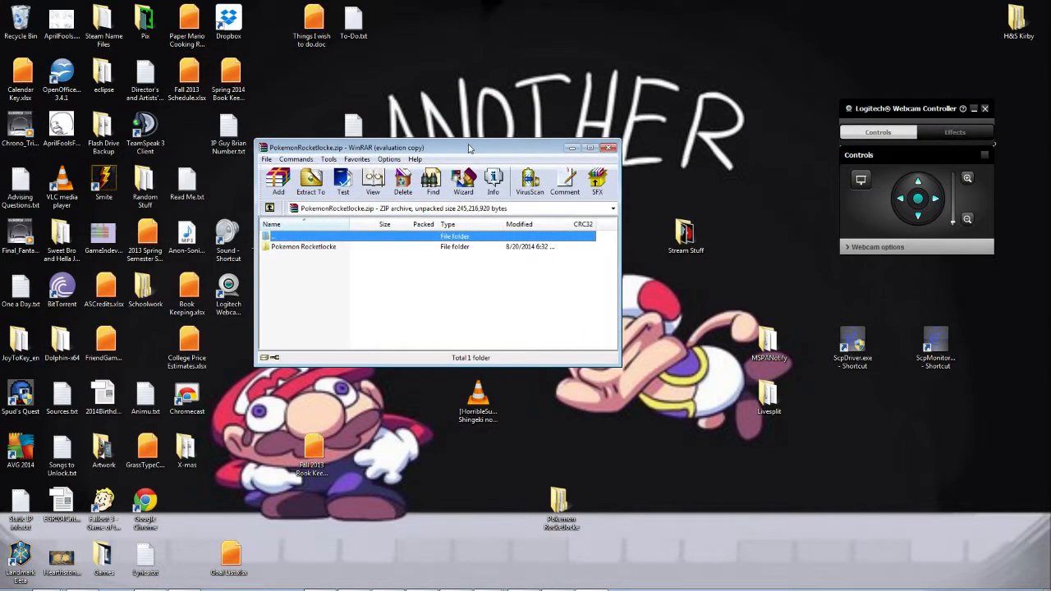
Step: Look at the extraction options for the Pokemon Rocketlocke folder in the archive, and minimize the archive window
left_click(326, 249)
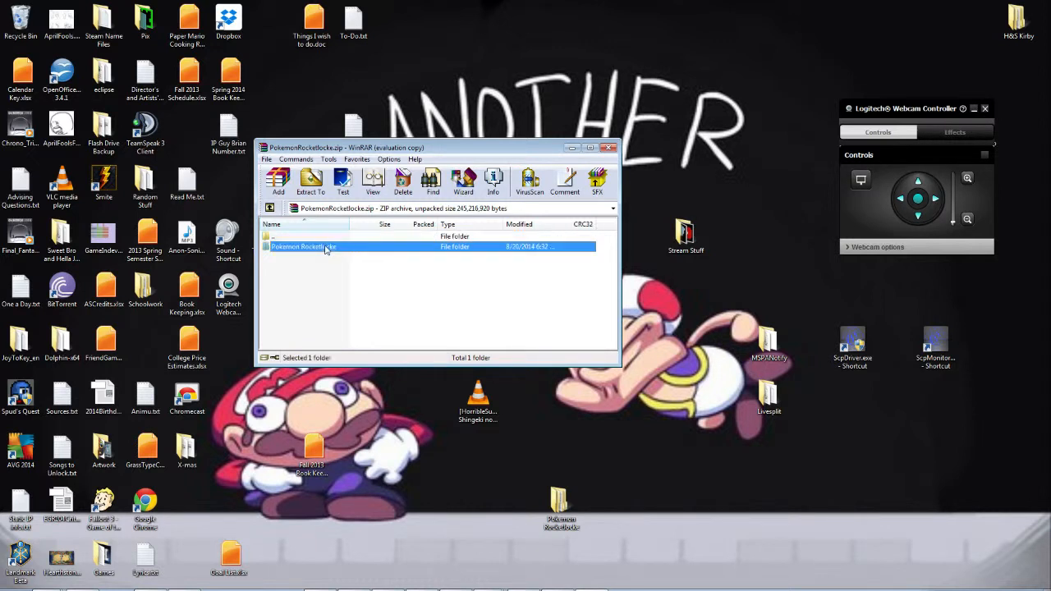
right_click(325, 251)
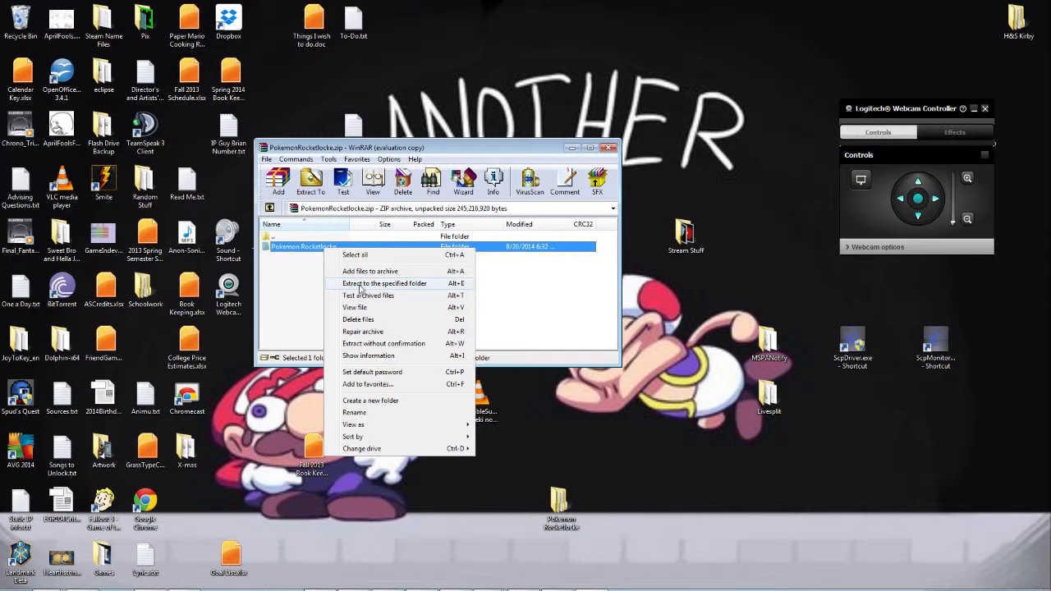
left_click(608, 423)
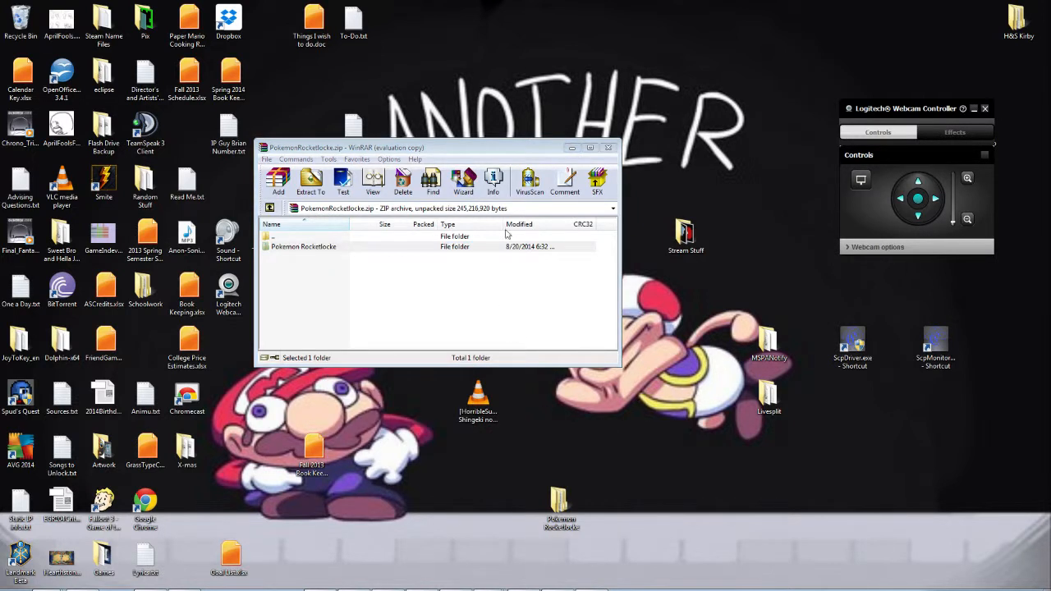
left_click(572, 148)
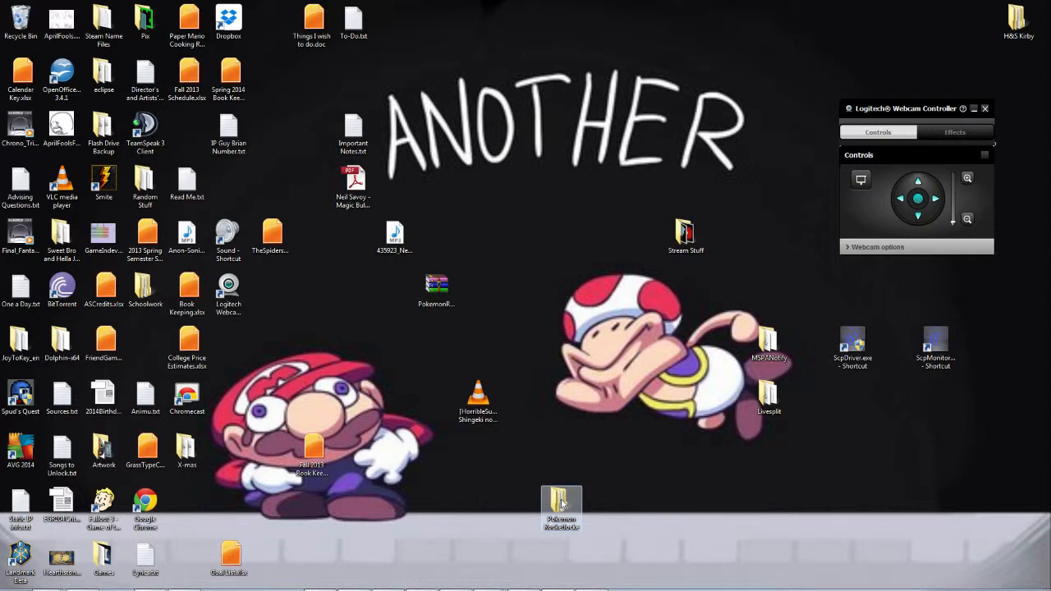
Step: Open the DeSmuME folder inside PkmnRocketlocke, starting from the Pokemon Rocketlocke folder on the desktop
double_click(562, 504)
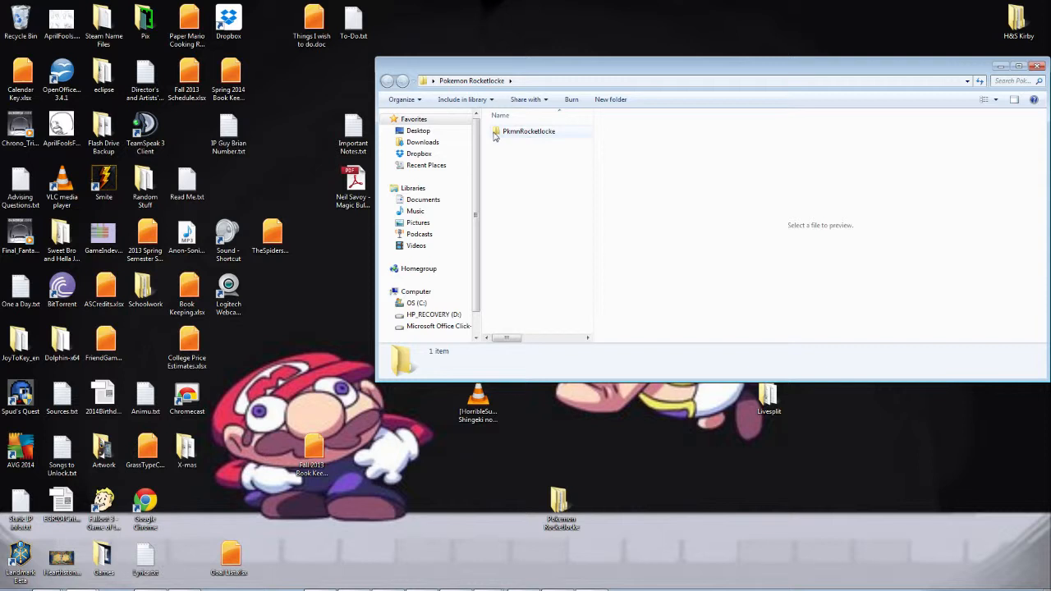
double_click(526, 131)
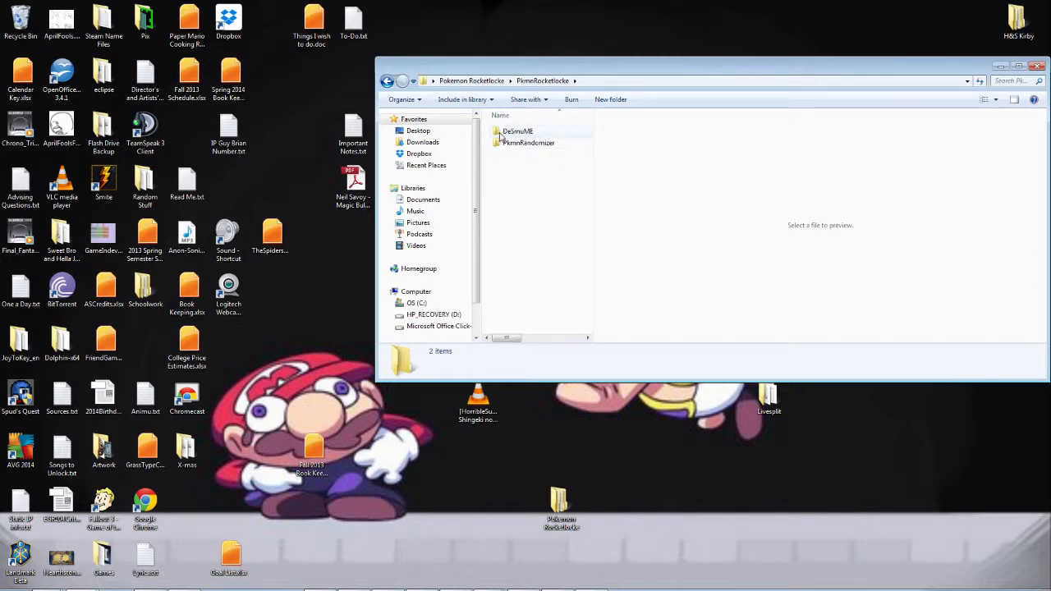
double_click(500, 134)
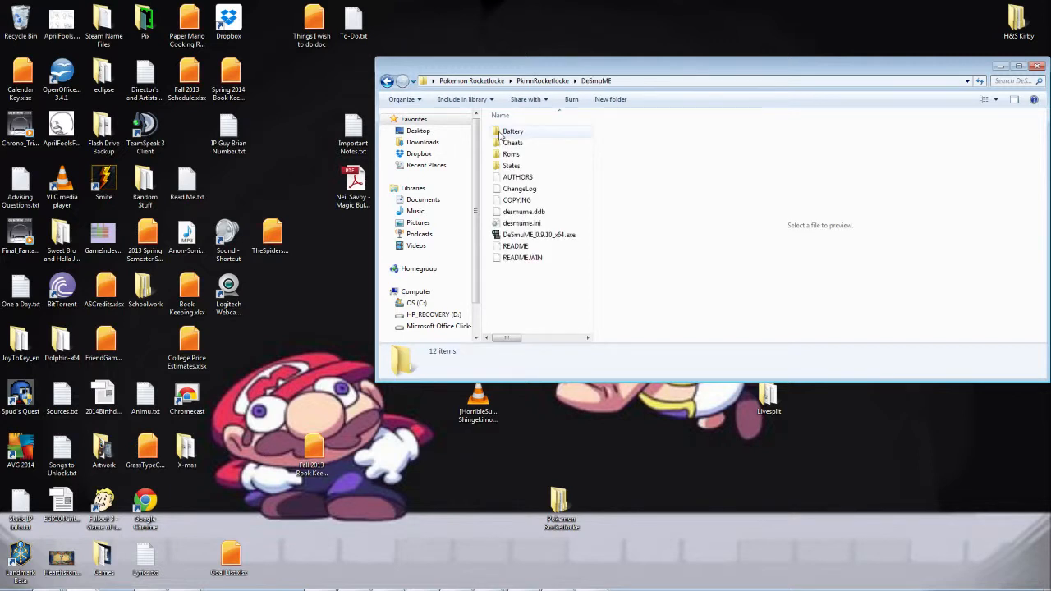
Step: Launch DeSmuME_0.9.10_x64.exe to view the emulator window, and close it
left_click(528, 237)
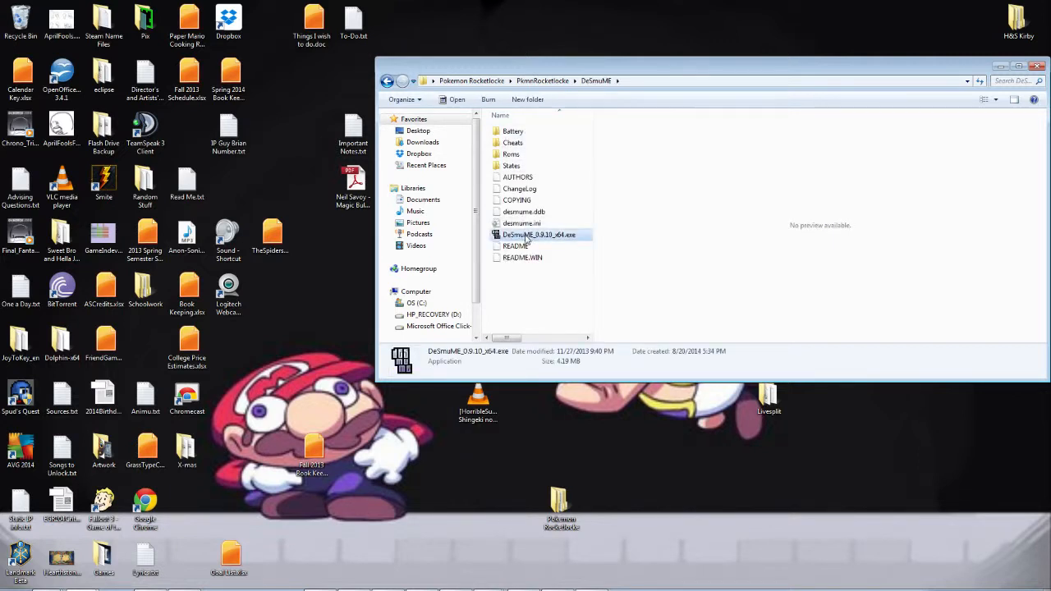
double_click(528, 236)
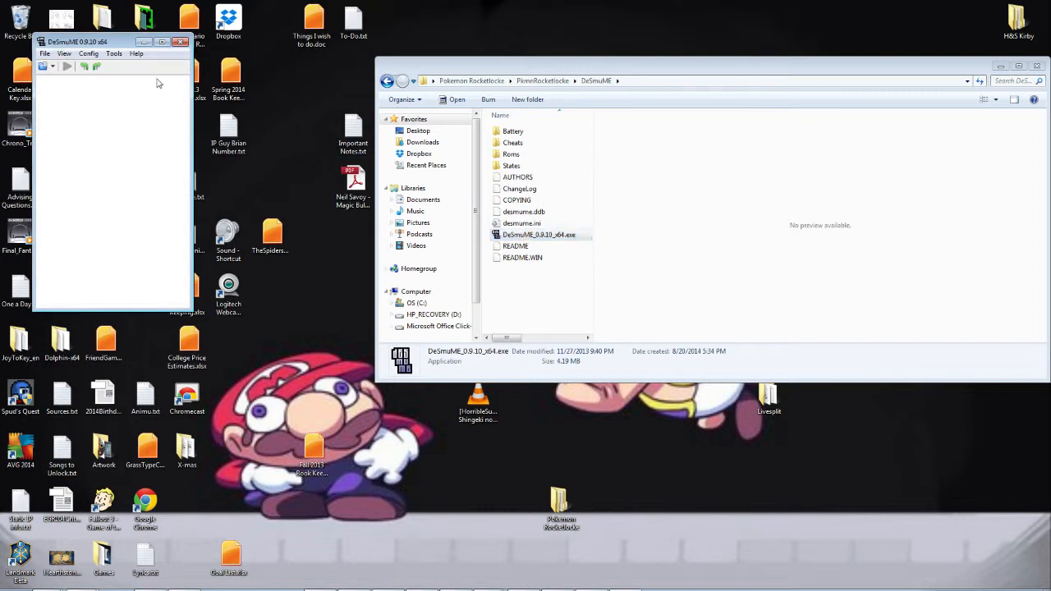
left_click_drag(116, 42, 271, 116)
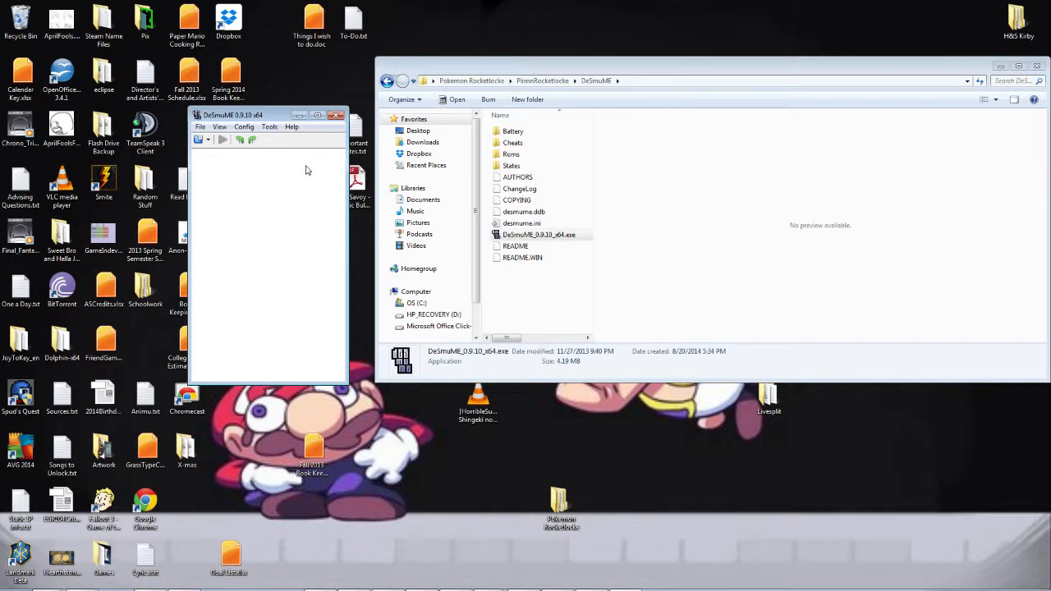
left_click(336, 115)
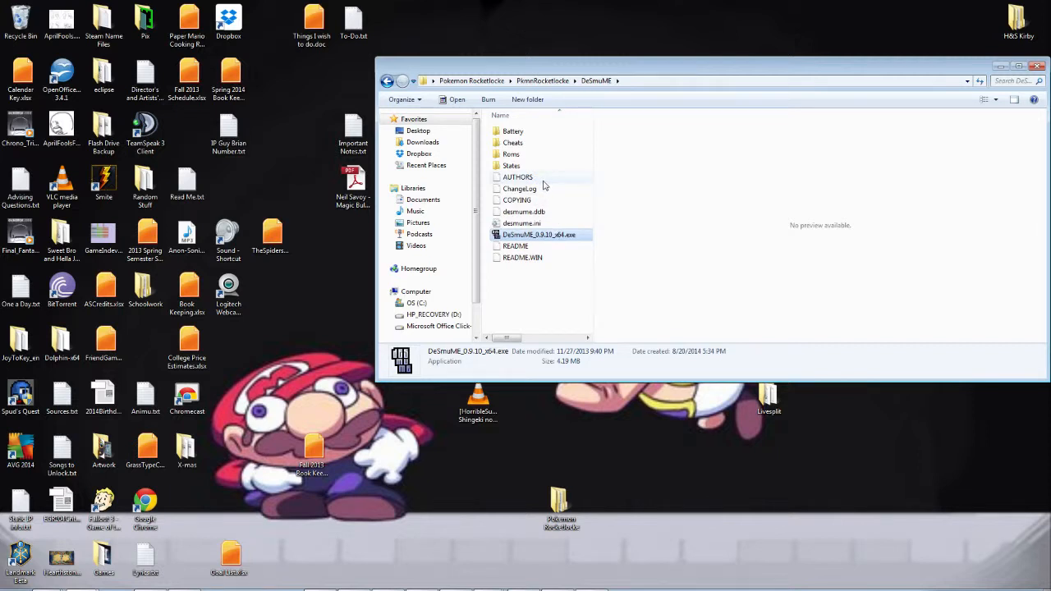
Step: Open the Roms folder and examine the original and Rocketlocke Pokemon Platinum files with the file list widened
double_click(509, 154)
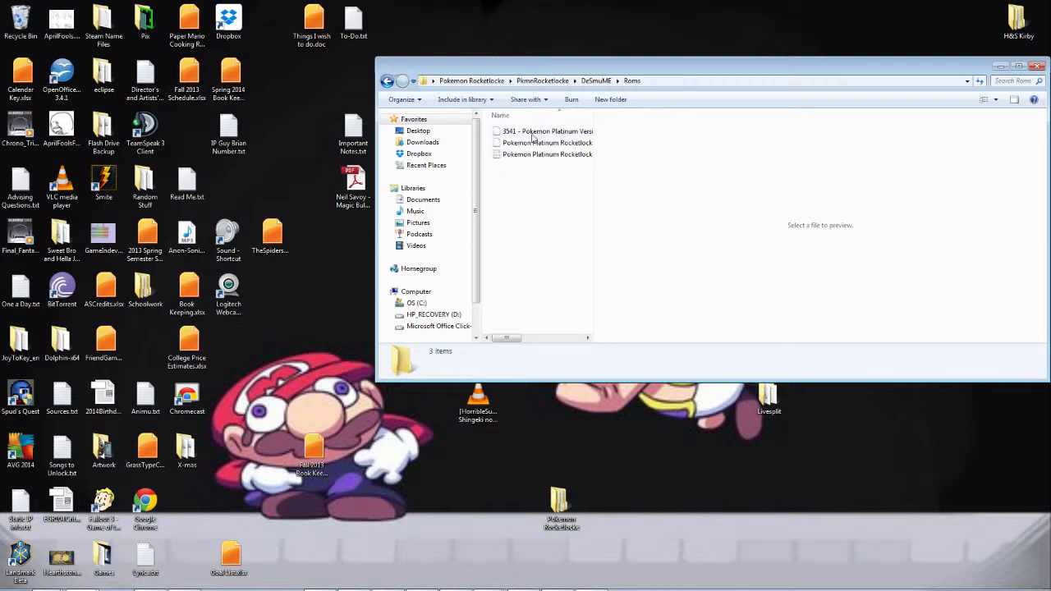
left_click(532, 133)
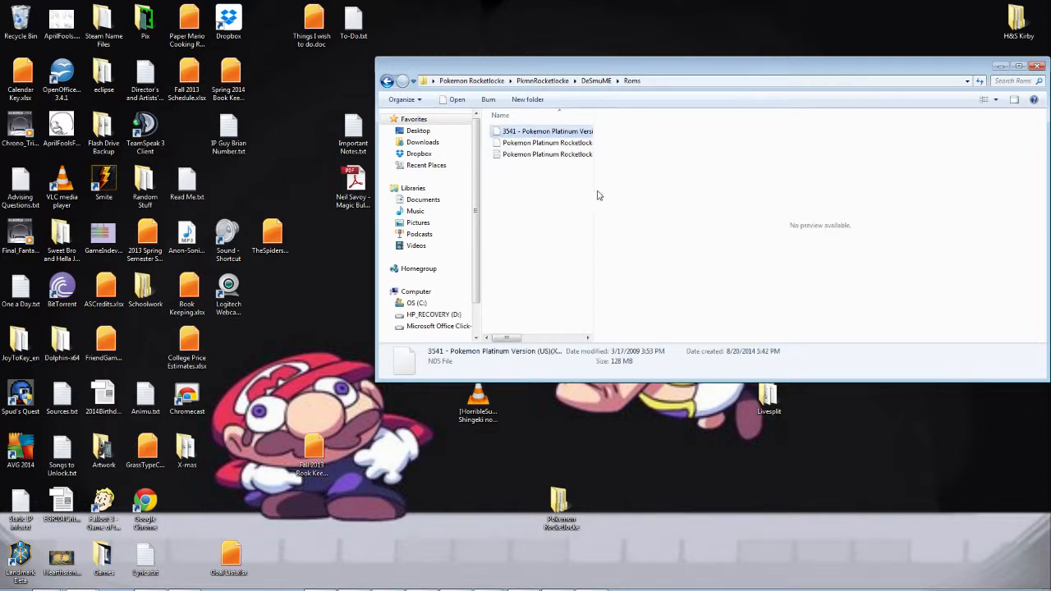
left_click_drag(596, 197, 757, 200)
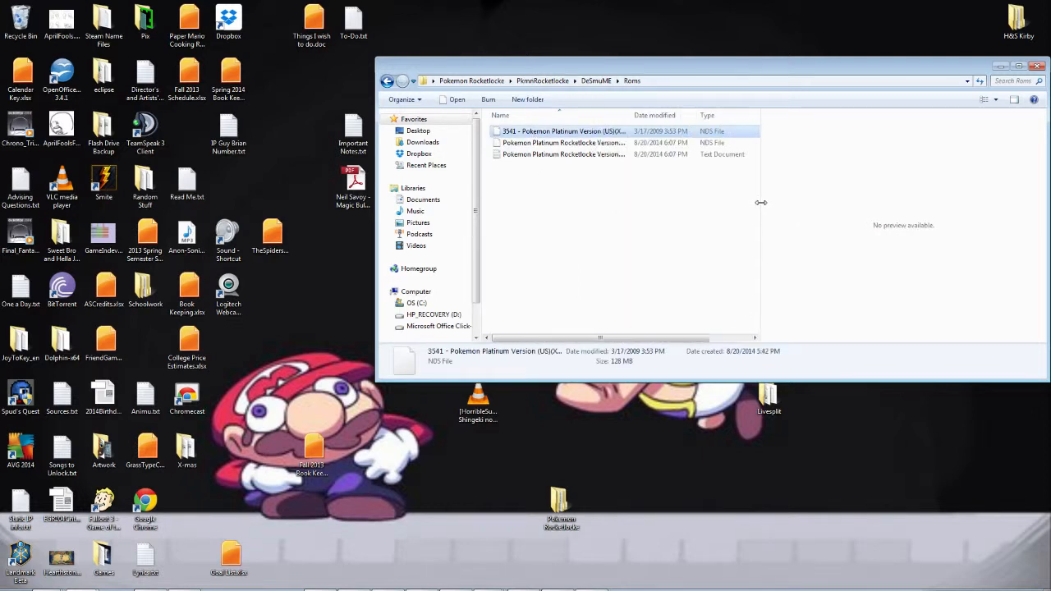
left_click(553, 145)
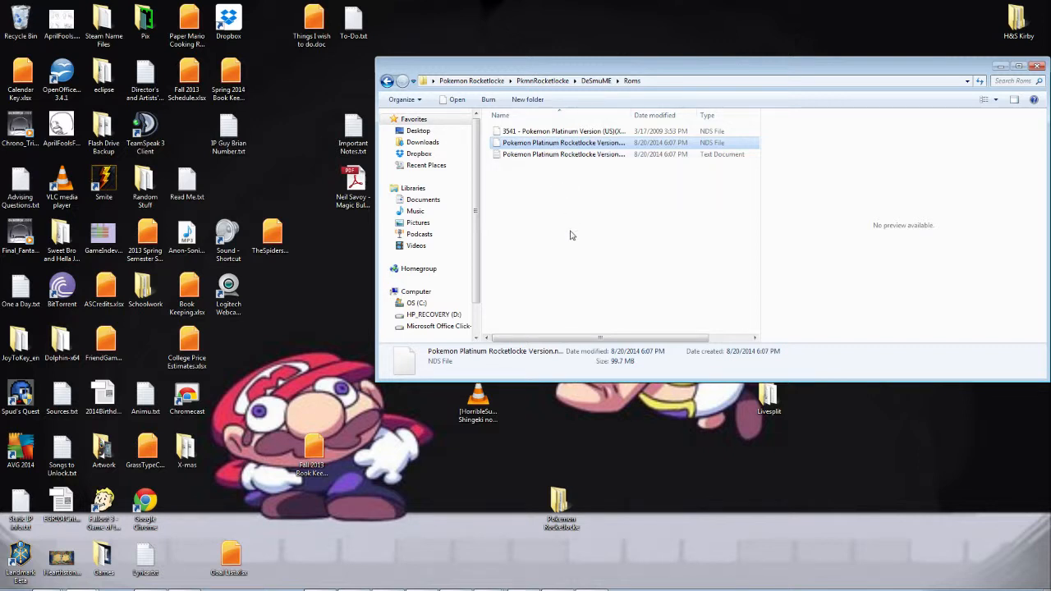
Step: Open the Pokemon Platinum Rocketlocke Version log in Notepad, review its starters and trainers sections, and close it
left_click(560, 158)
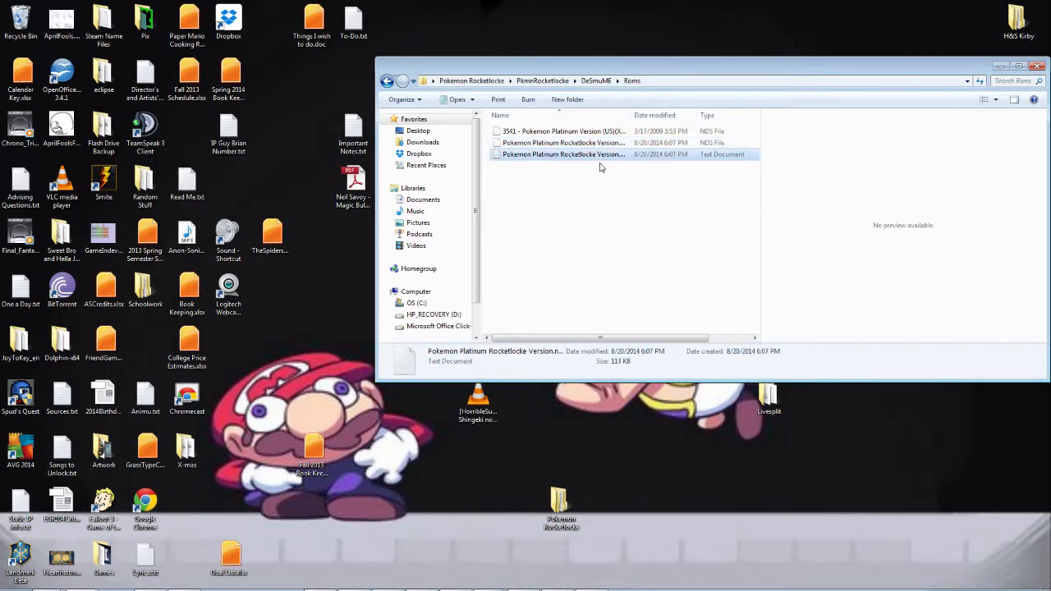
right_click(528, 154)
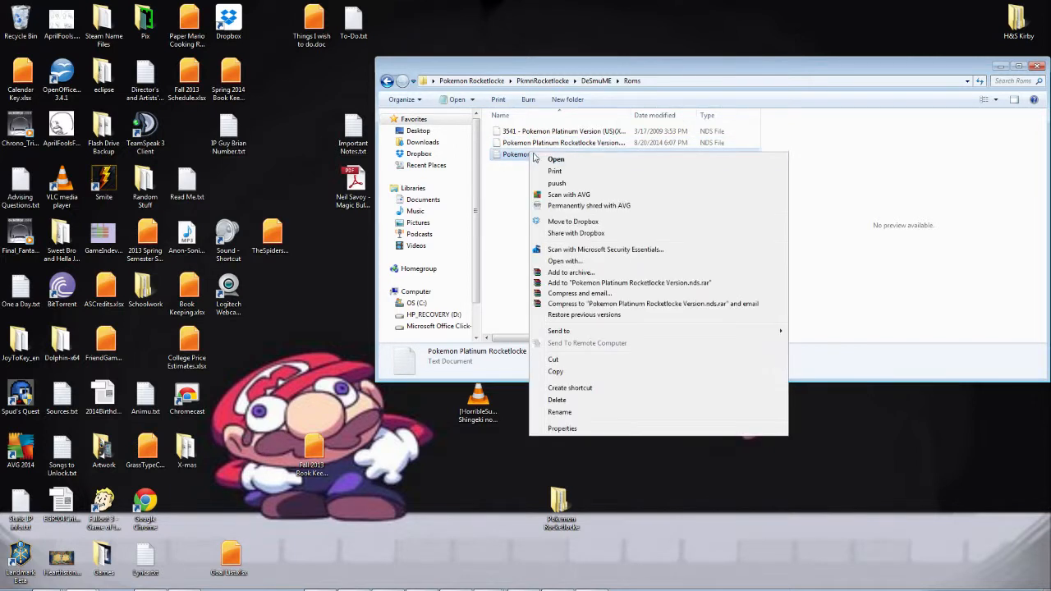
left_click(595, 260)
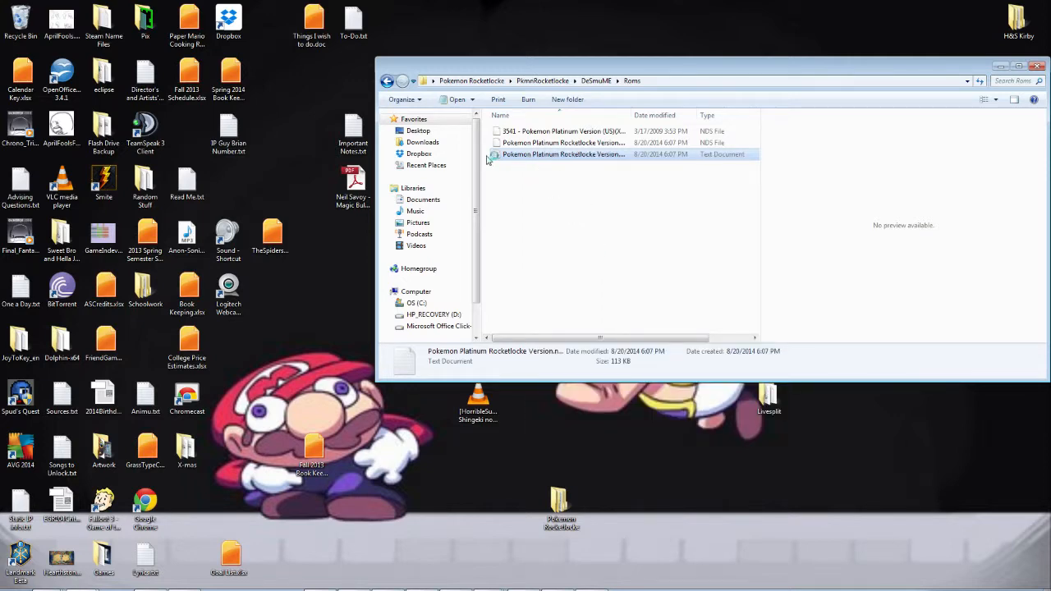
left_click(606, 411)
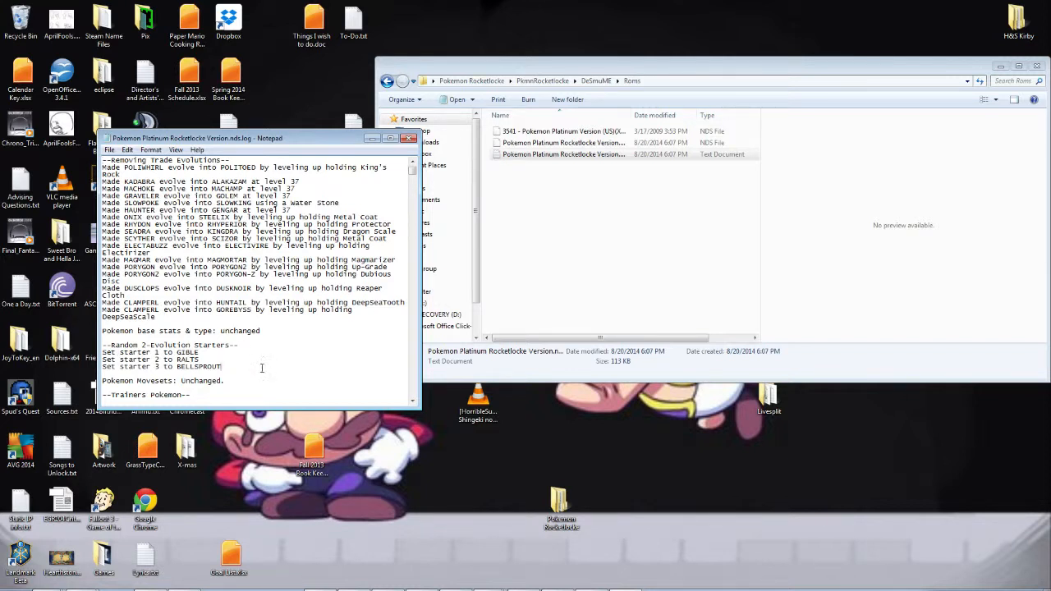
scroll(262, 368, "down", 3)
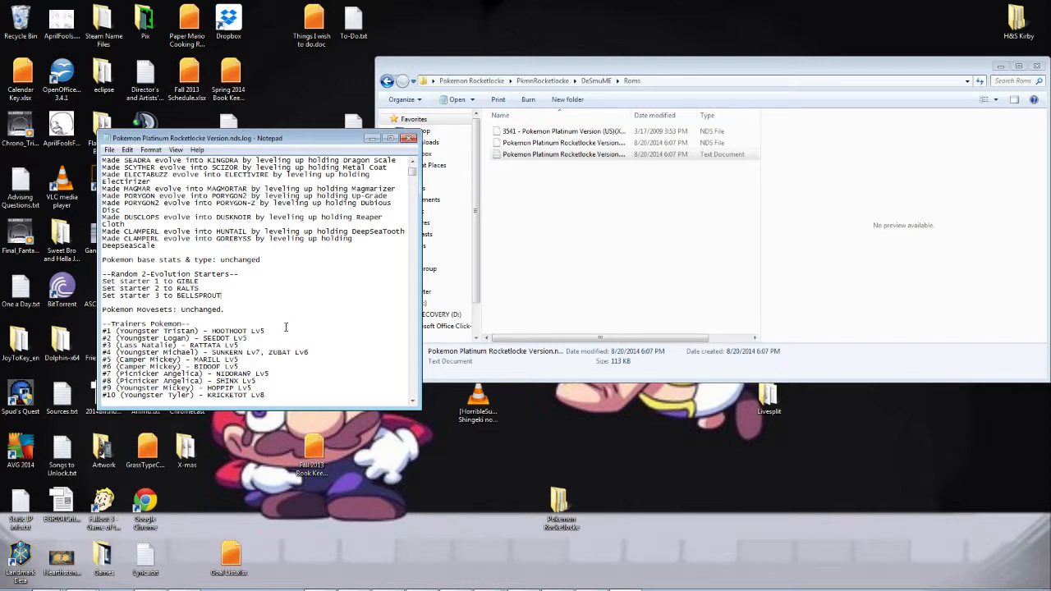
scroll(284, 318, "up", 3)
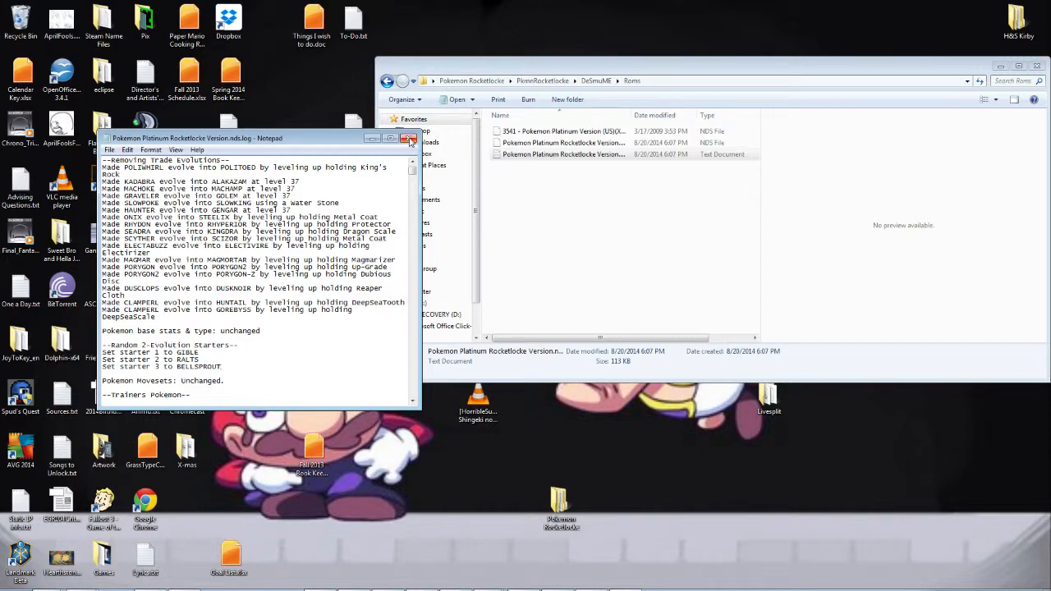
left_click(408, 137)
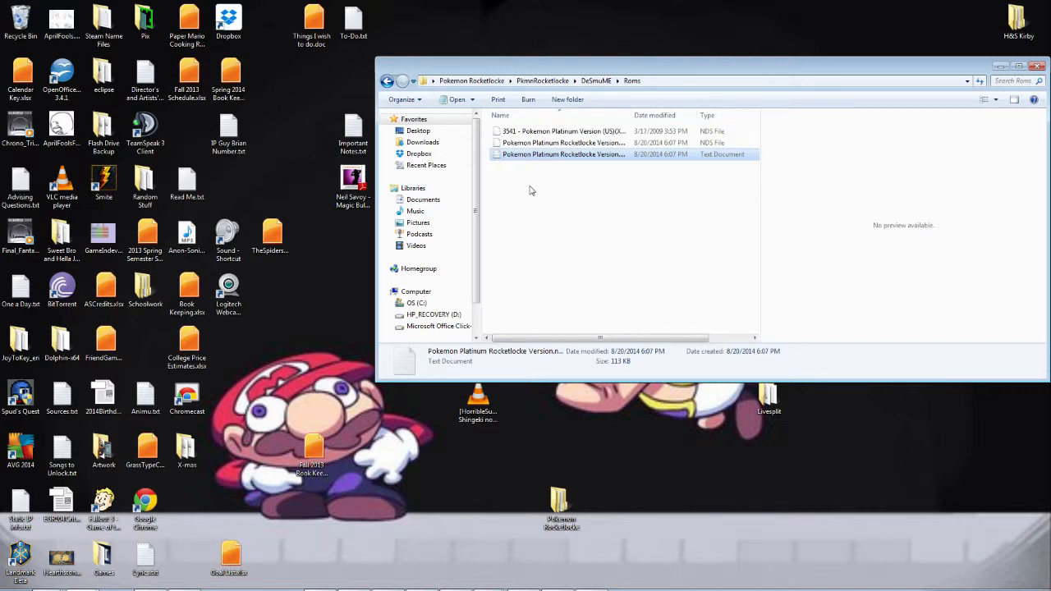
Step: Go to the PkmnRandomizer folder inside PkmnRocketlocke, and check the files in its settings subfolder
left_click(387, 80)
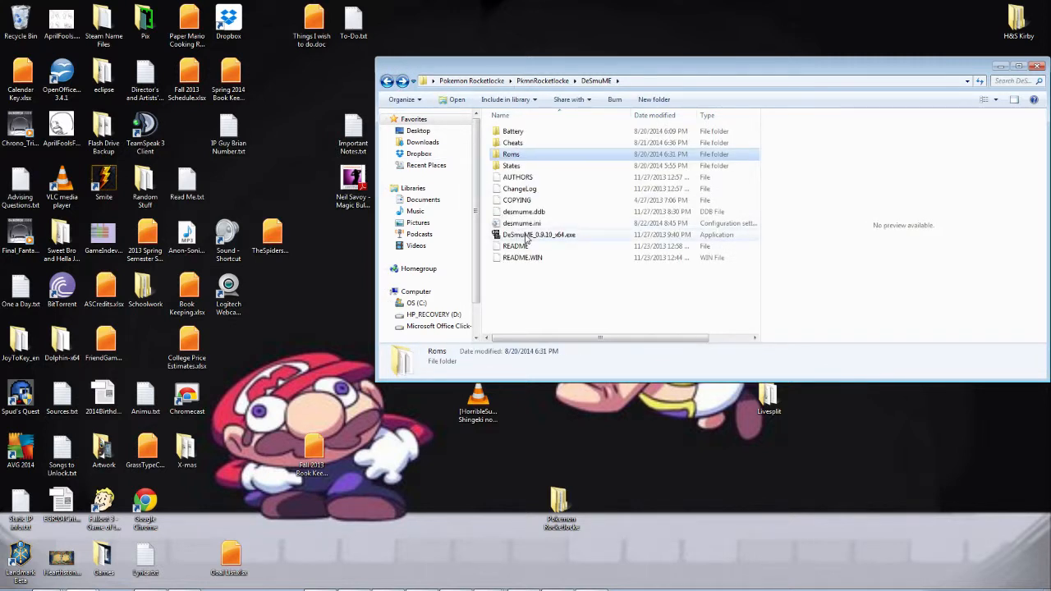
left_click(300, 313)
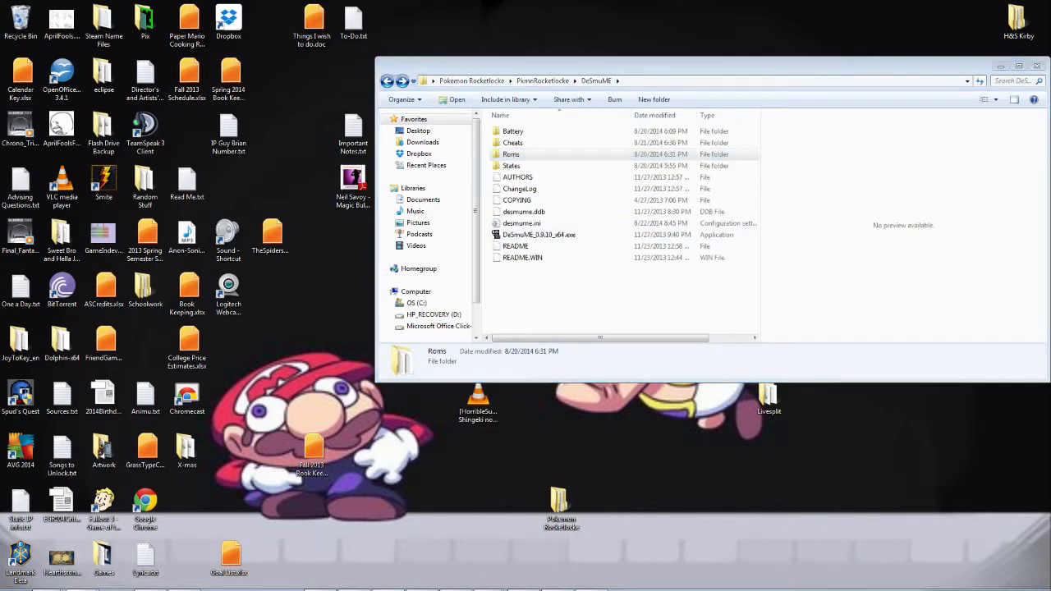
left_click(387, 82)
double_click(498, 145)
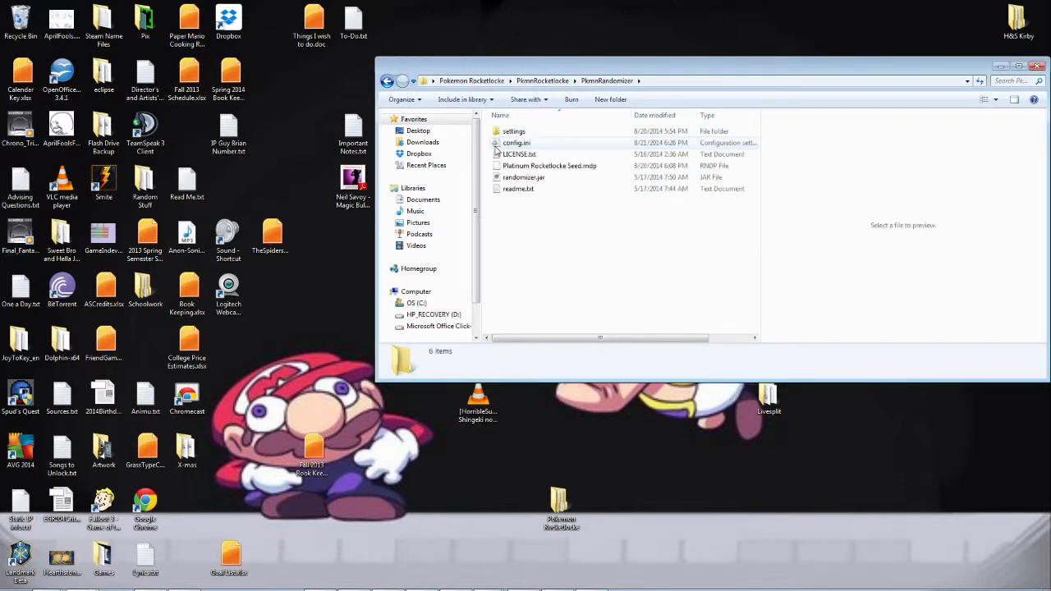
left_click(387, 82)
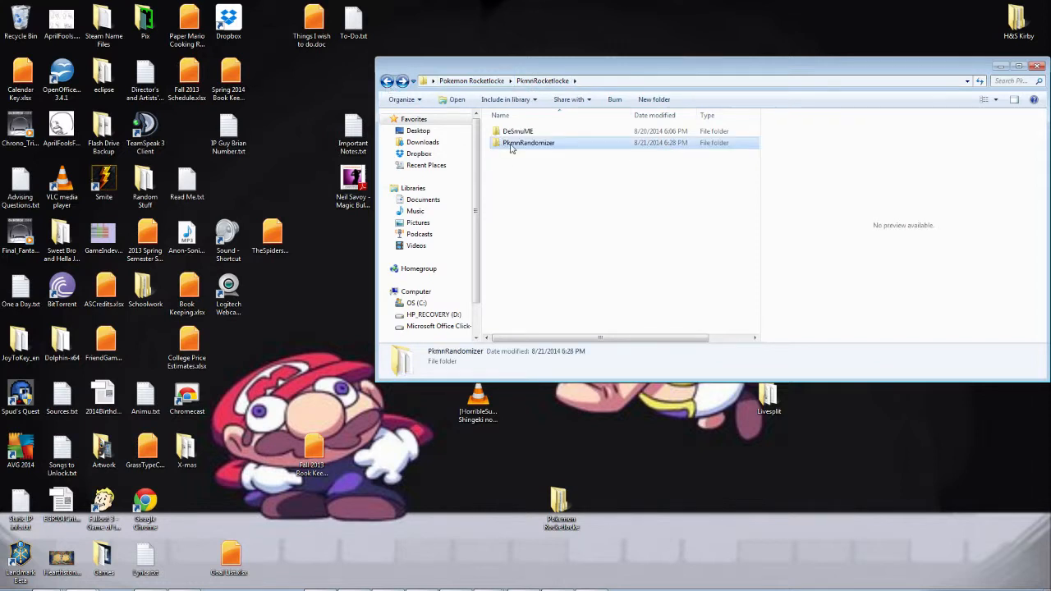
double_click(496, 146)
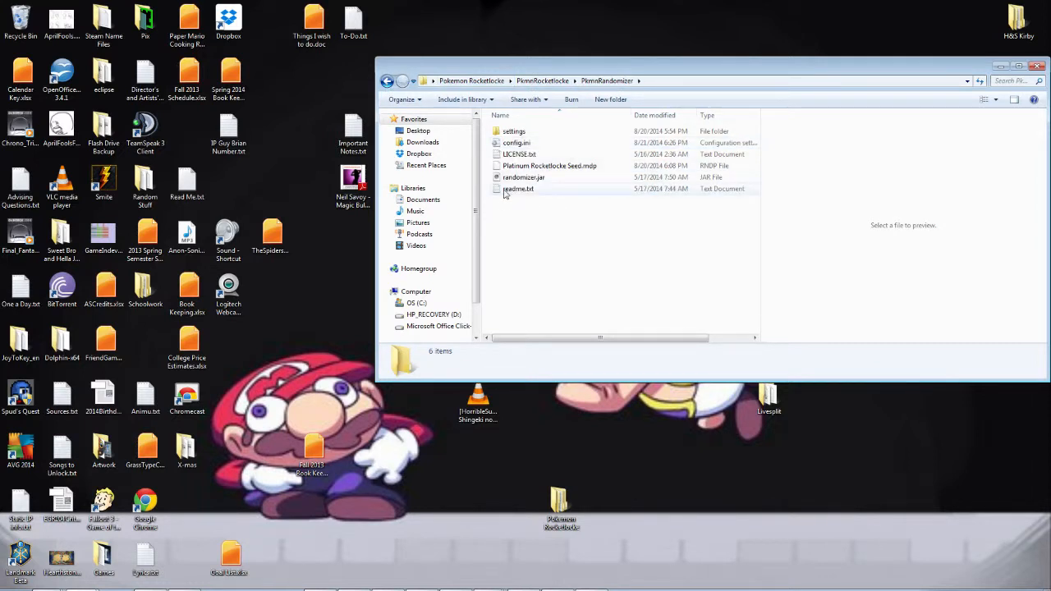
double_click(500, 133)
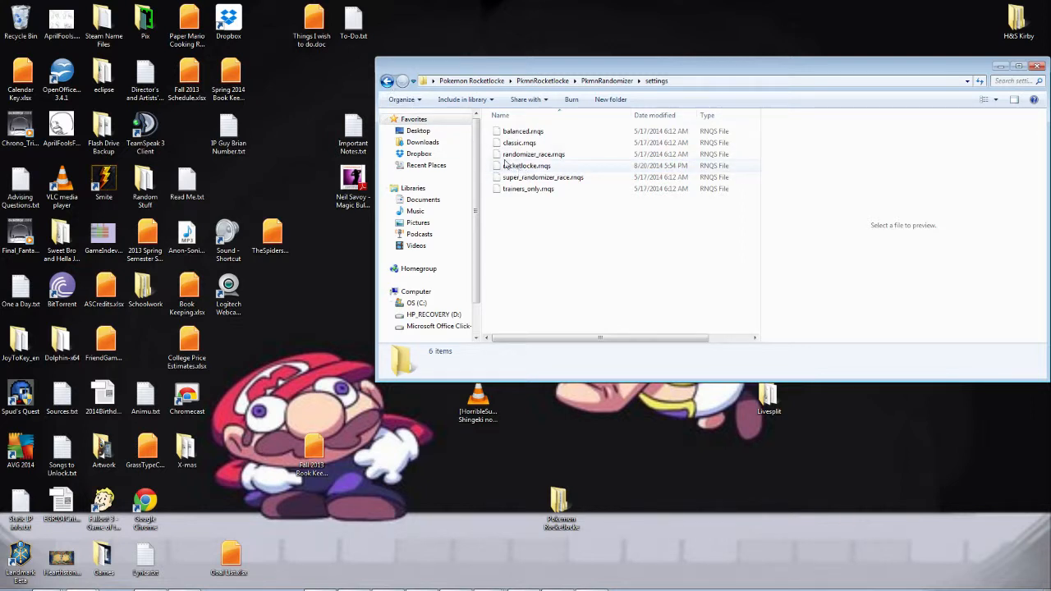
key("BackSpace")
Step: Open randomizer.jar from the PkmnRandomizer folder with Java(TM) Platform SE binary
left_click(522, 178)
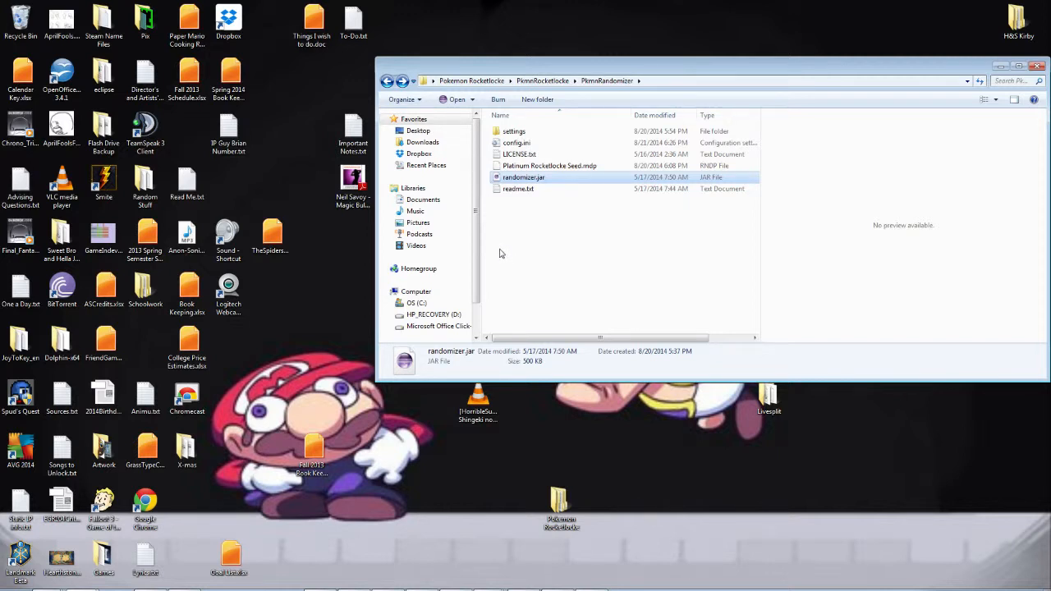
right_click(519, 182)
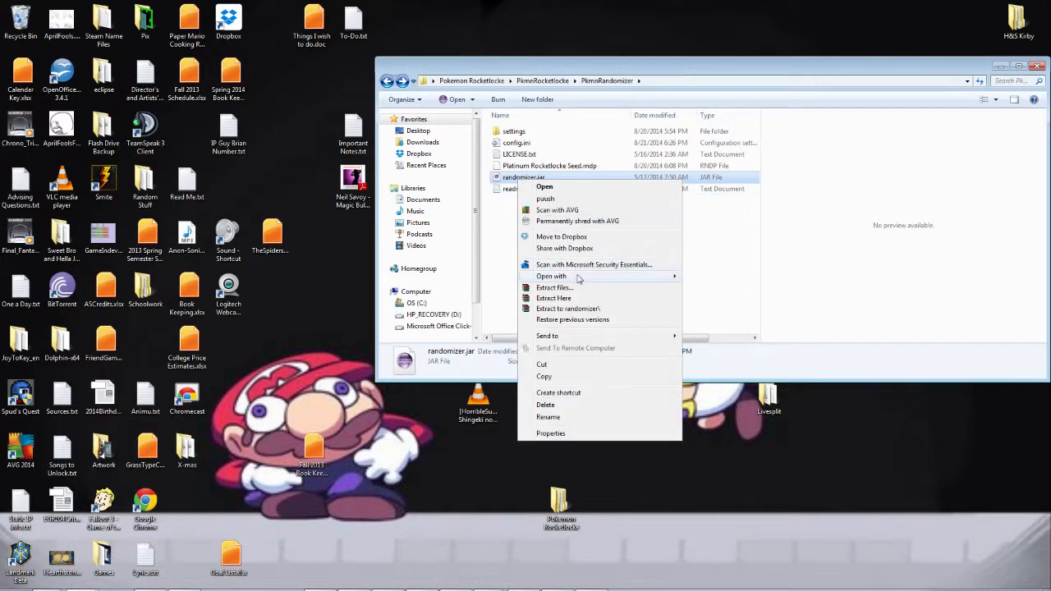
mouse_move(579, 279)
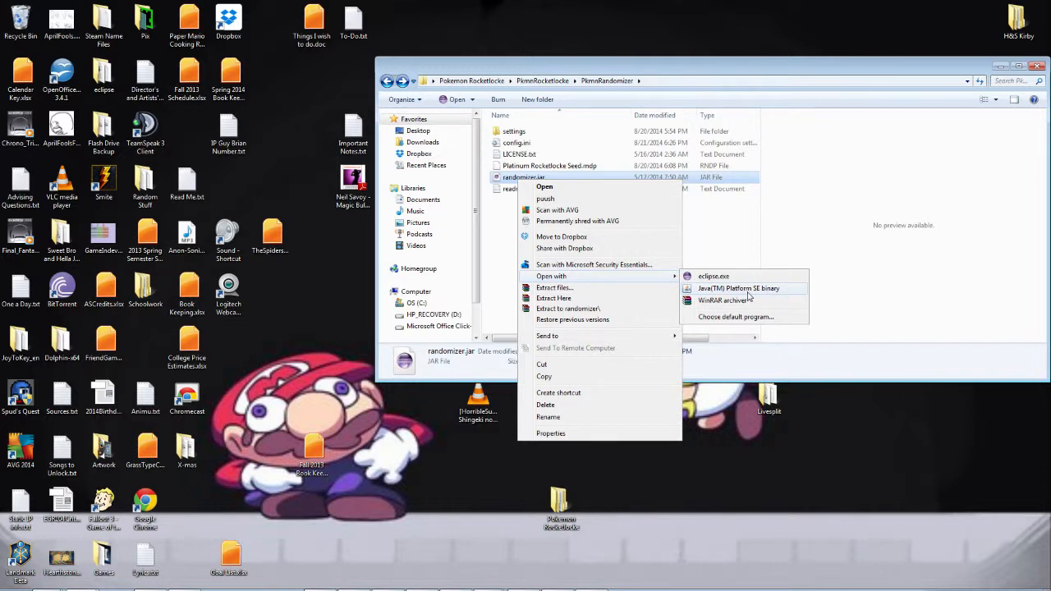
left_click(743, 289)
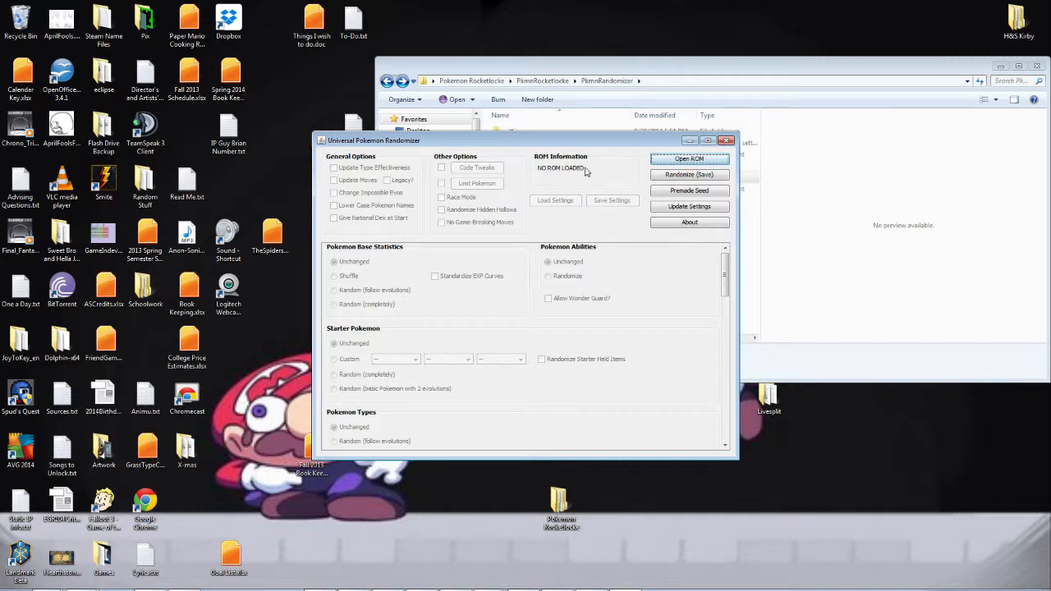
Step: Load the ROM 3541 - Pokemon Platinum Version (US)(XenoPhobia).nds from DeSmuME's Roms folder into the randomizer
left_click(685, 161)
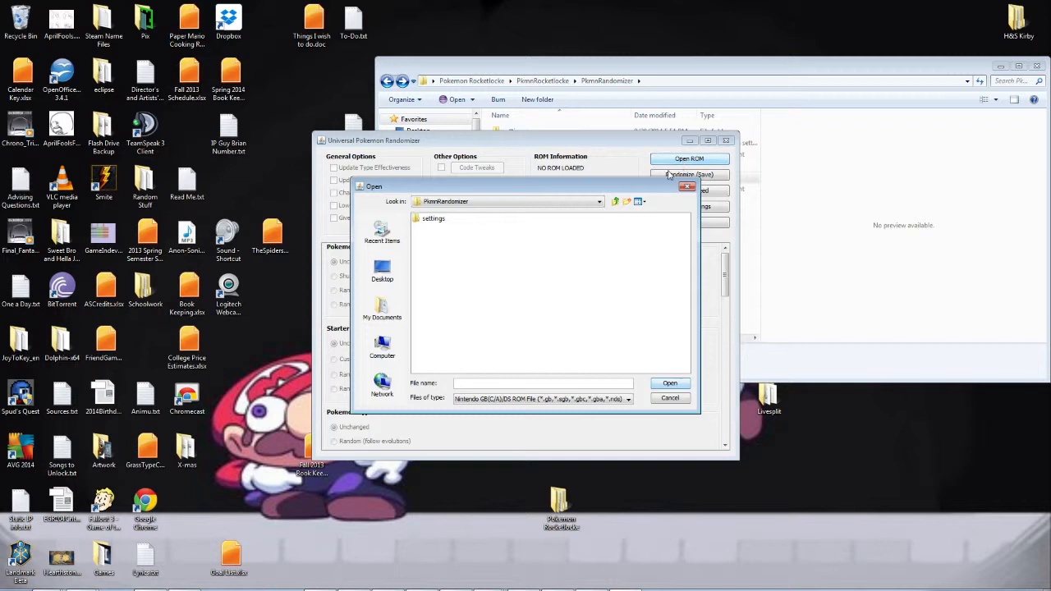
left_click(614, 202)
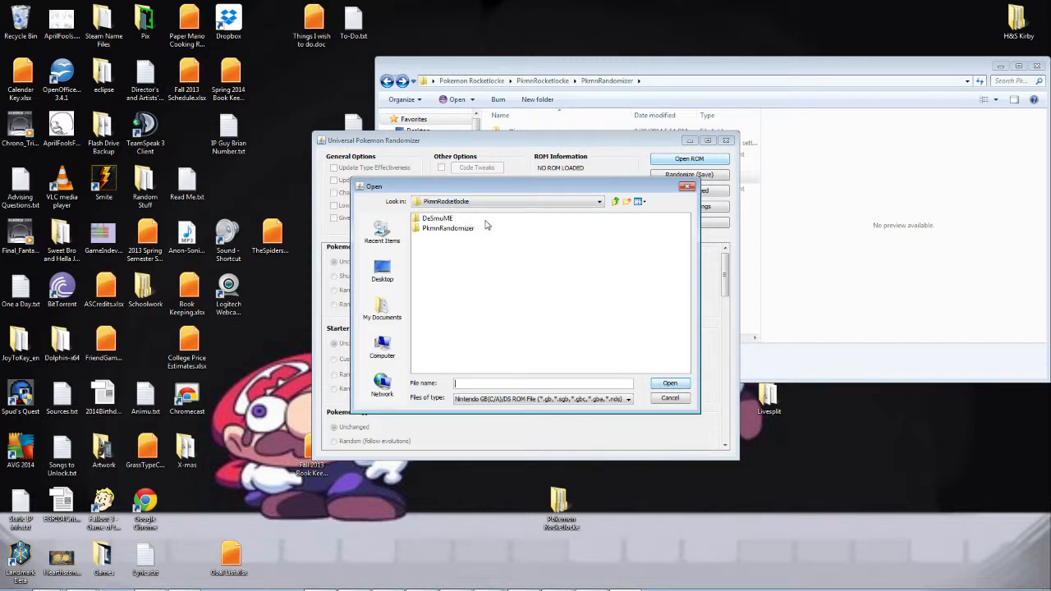
double_click(416, 220)
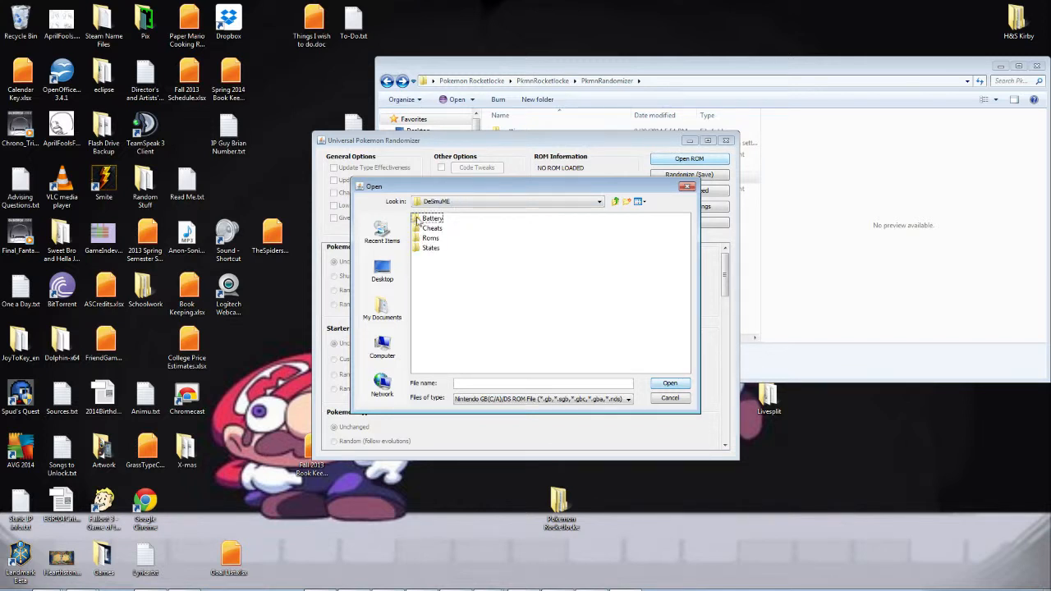
left_click(420, 238)
double_click(420, 238)
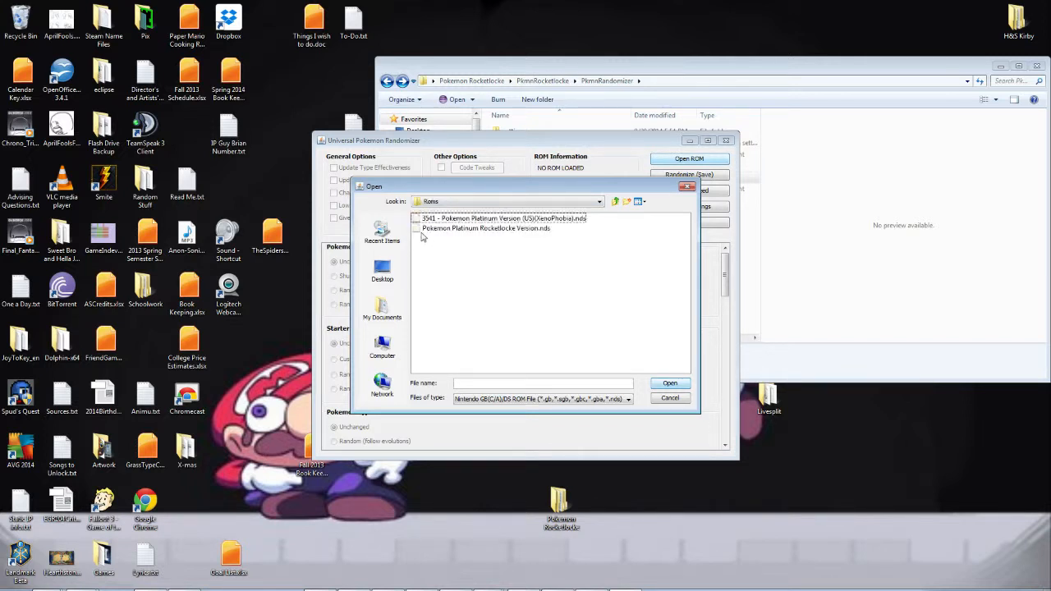
left_click(418, 219)
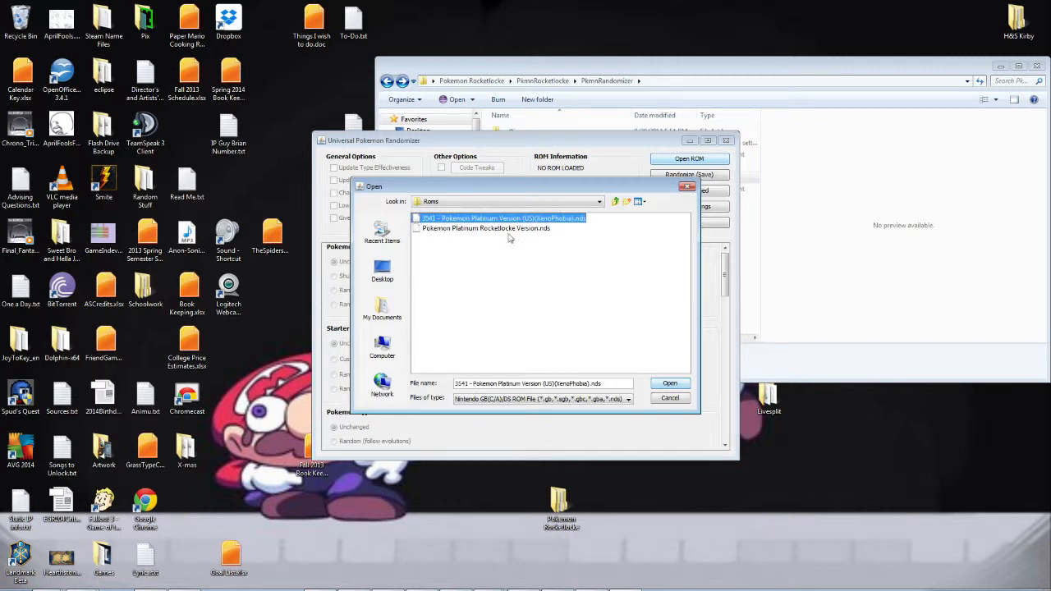
left_click(673, 385)
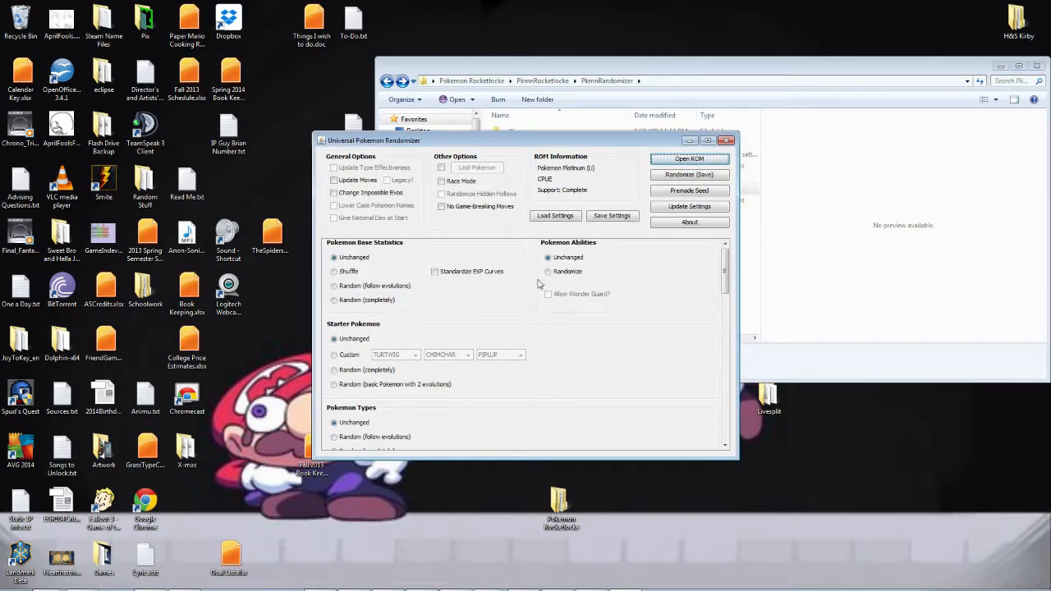
Step: Set Starter Pokemon to Random (basic Pokemon with 2 evolutions) and Trainers Pokemon to Random
scroll(452, 308, "down", 2)
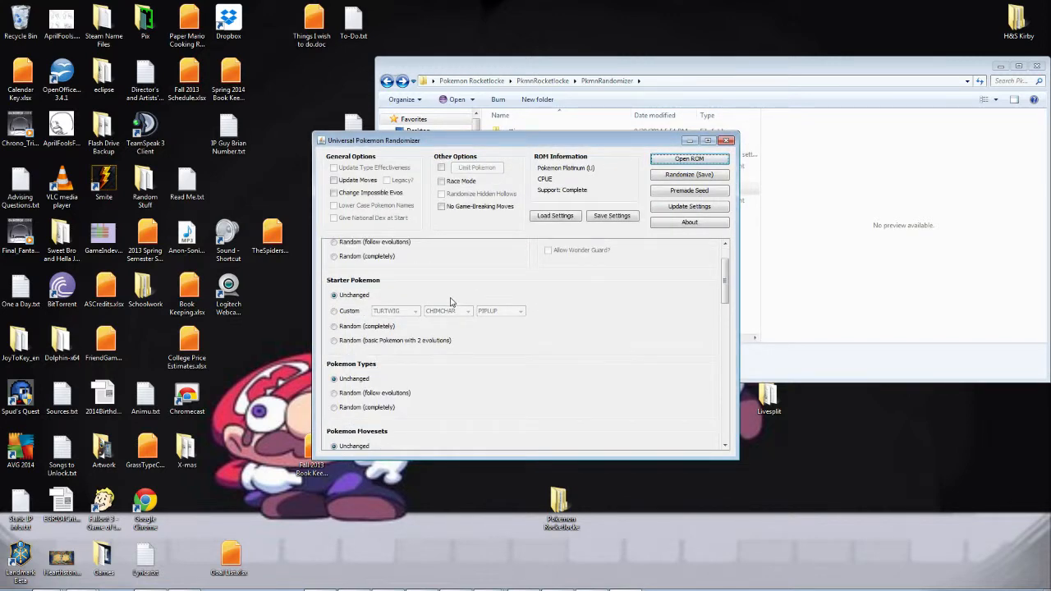
scroll(447, 305, "down", 6)
scroll(419, 306, "down", 12)
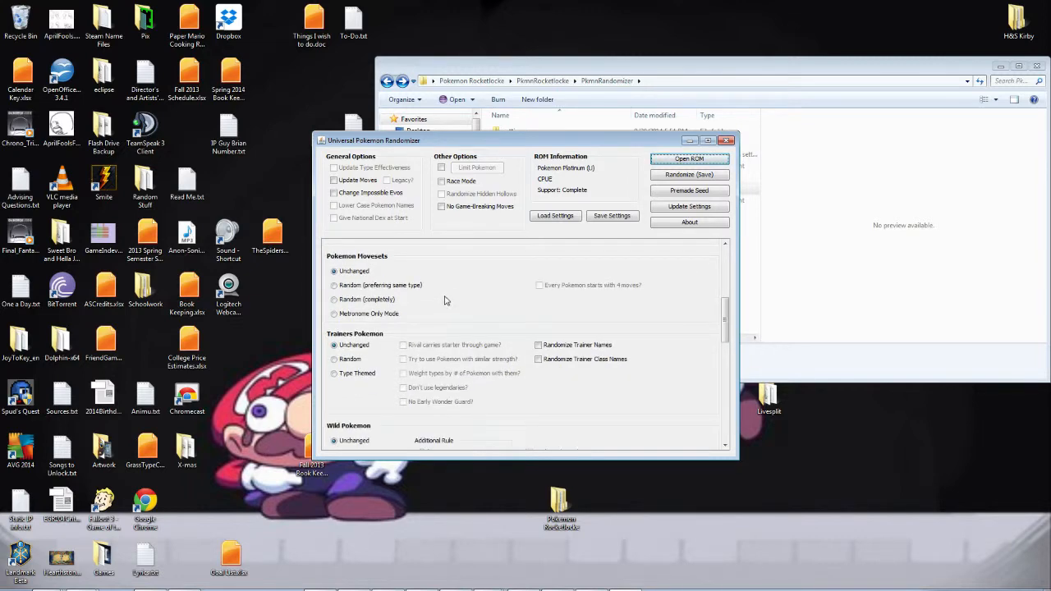
scroll(398, 307, "down", 8)
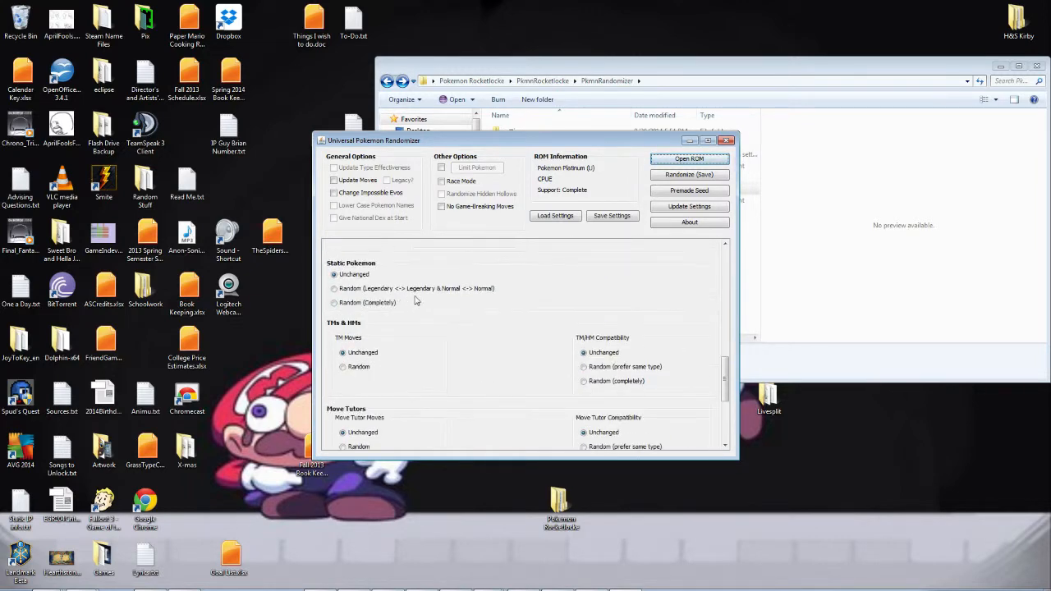
scroll(459, 336, "up", 20)
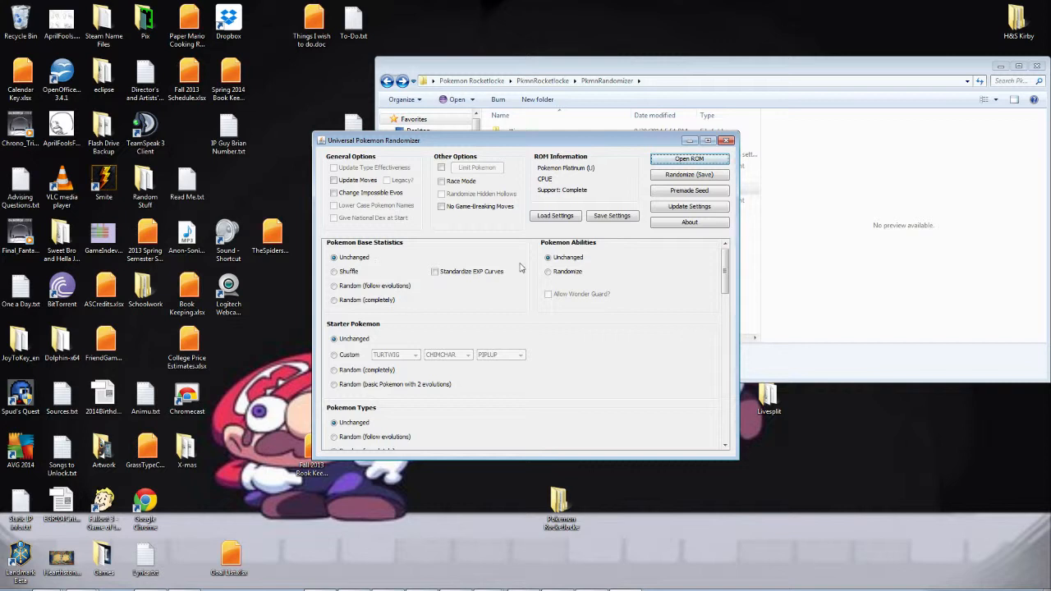
left_click(334, 385)
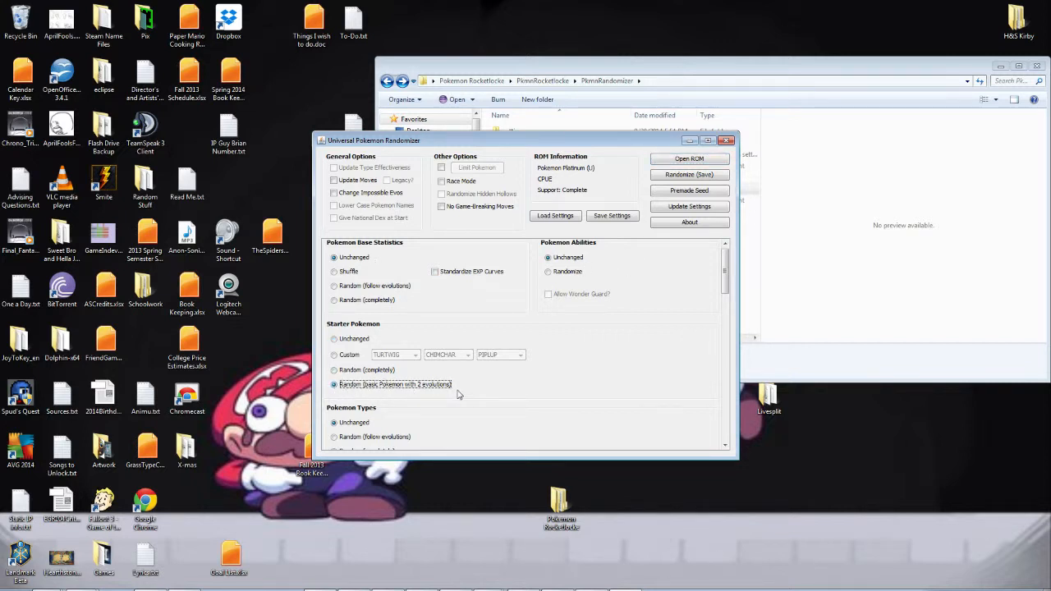
scroll(457, 386, "down", 1)
scroll(364, 400, "down", 2)
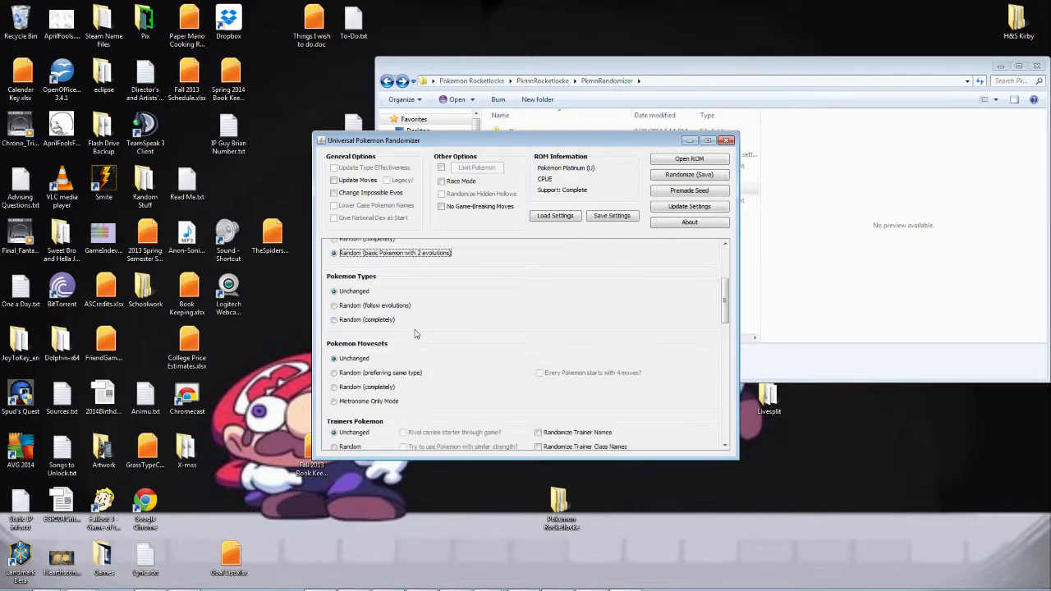
scroll(350, 367, "down", 2)
left_click(335, 359)
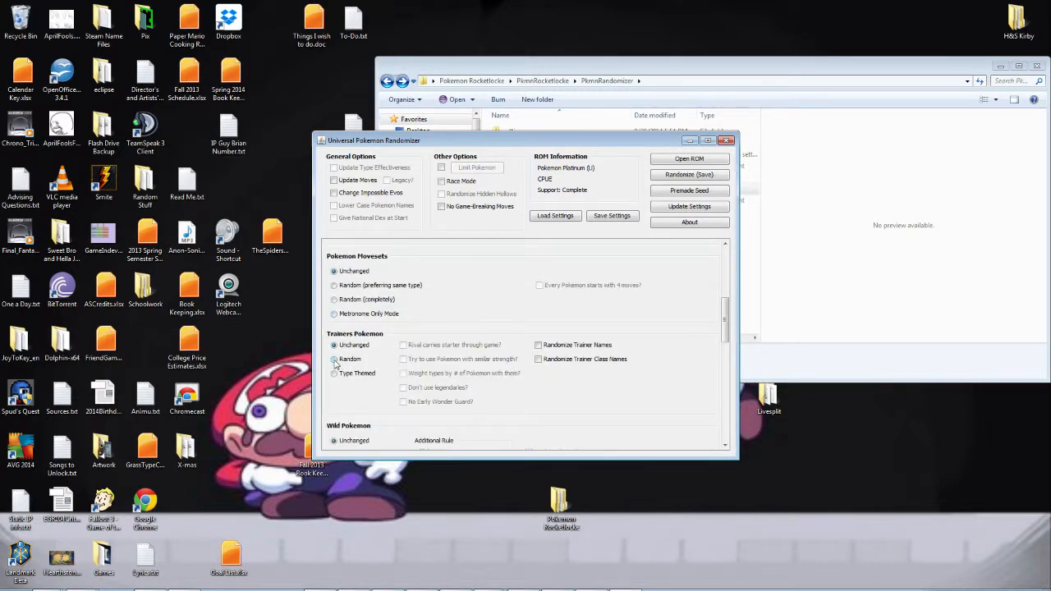
scroll(394, 332, "down", 2)
scroll(506, 335, "up", 7)
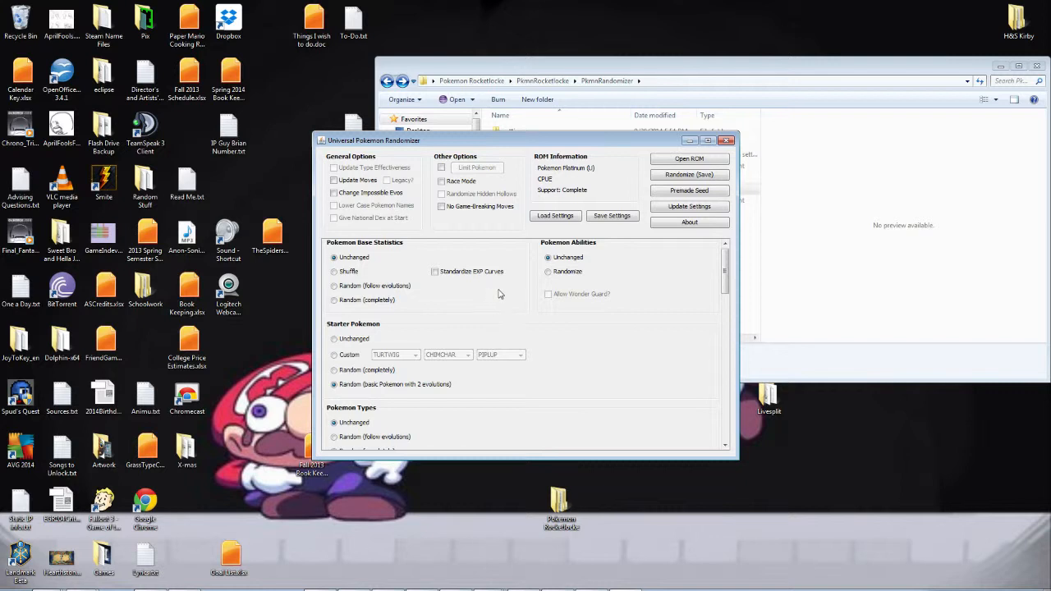
Step: Load the rocketlocke.rnqs settings file into the randomizer
left_click(554, 218)
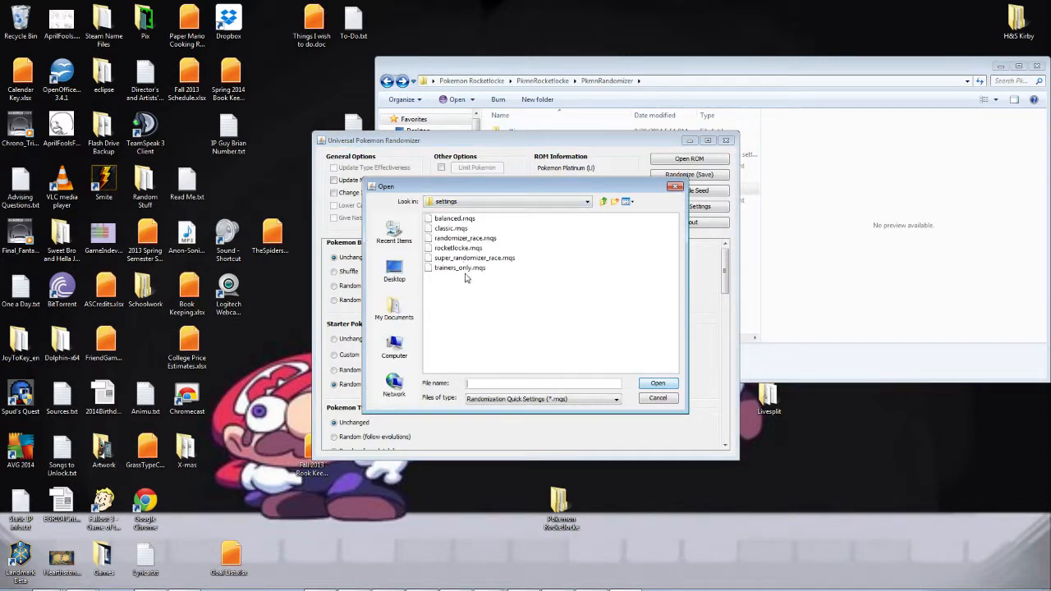
left_click(450, 248)
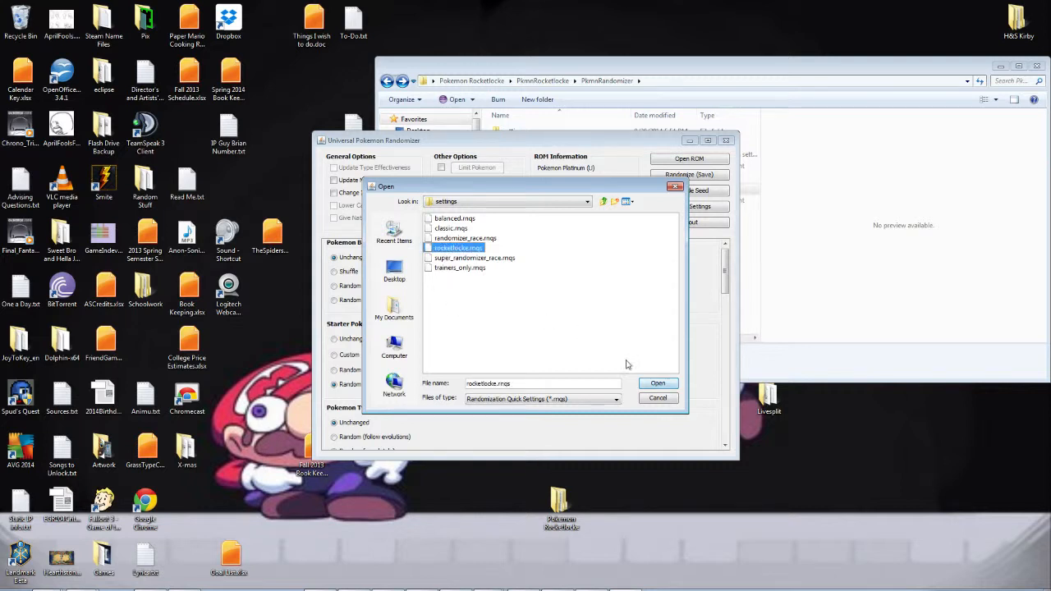
left_click(658, 383)
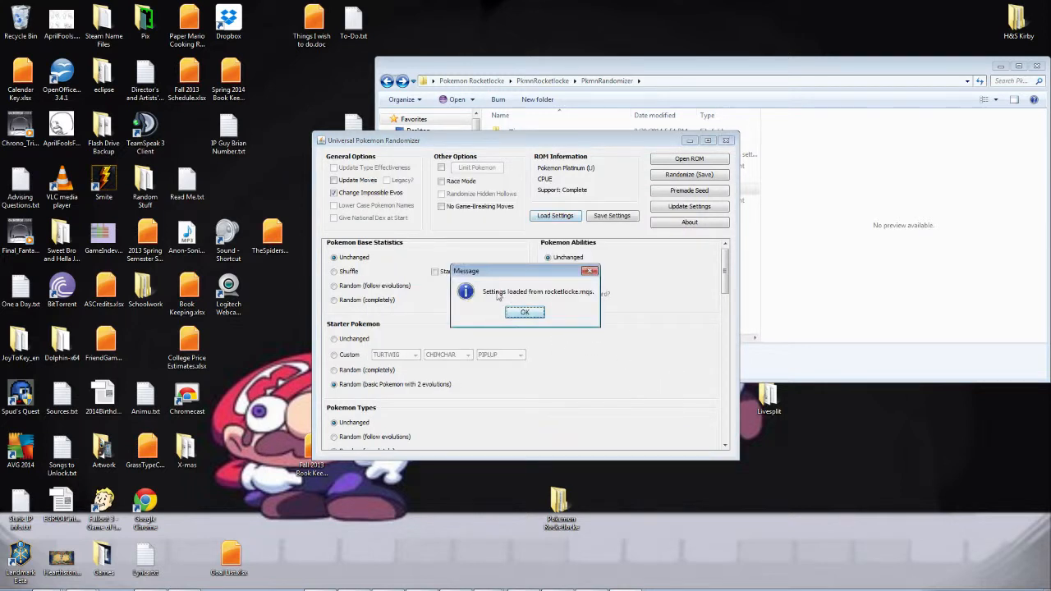
left_click(524, 313)
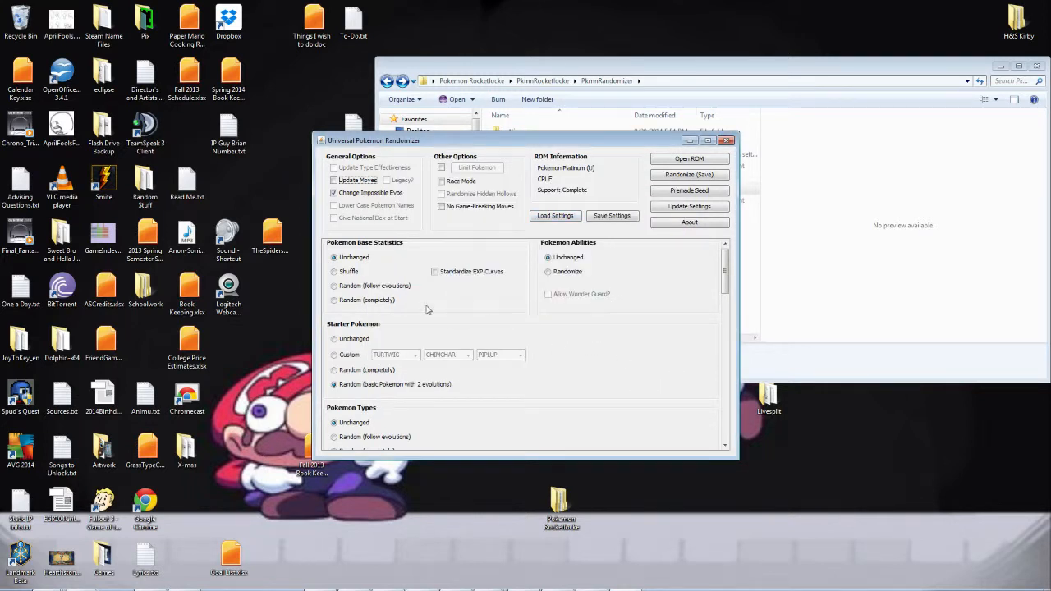
Step: Review the loaded options for starters, movesets, trainers, wild and static Pokemon, TMs & HMs, move tutors, in-game trades and field items
scroll(439, 285, "down", 5)
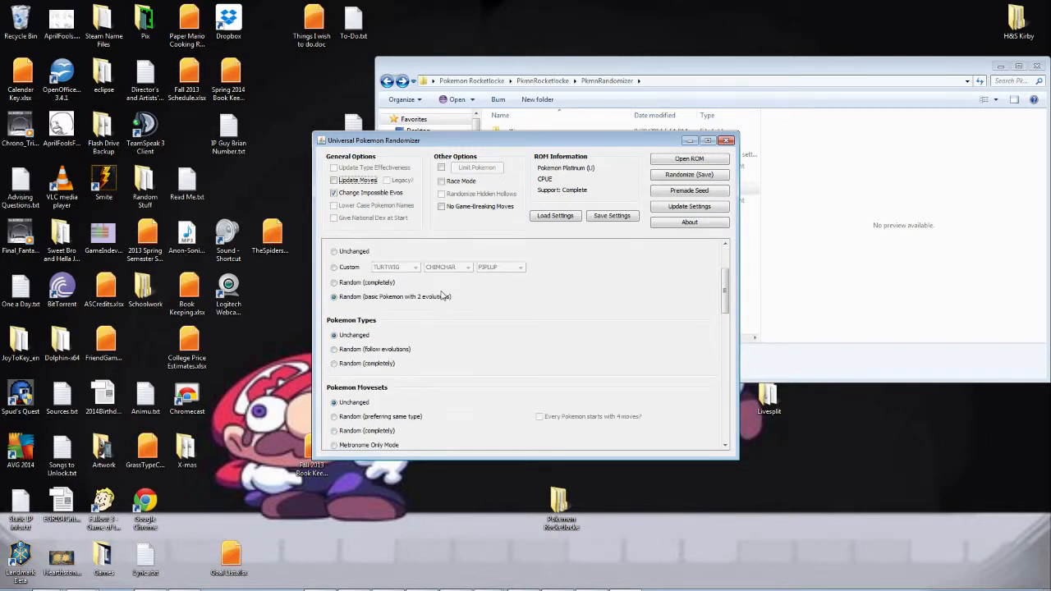
scroll(432, 314, "down", 2)
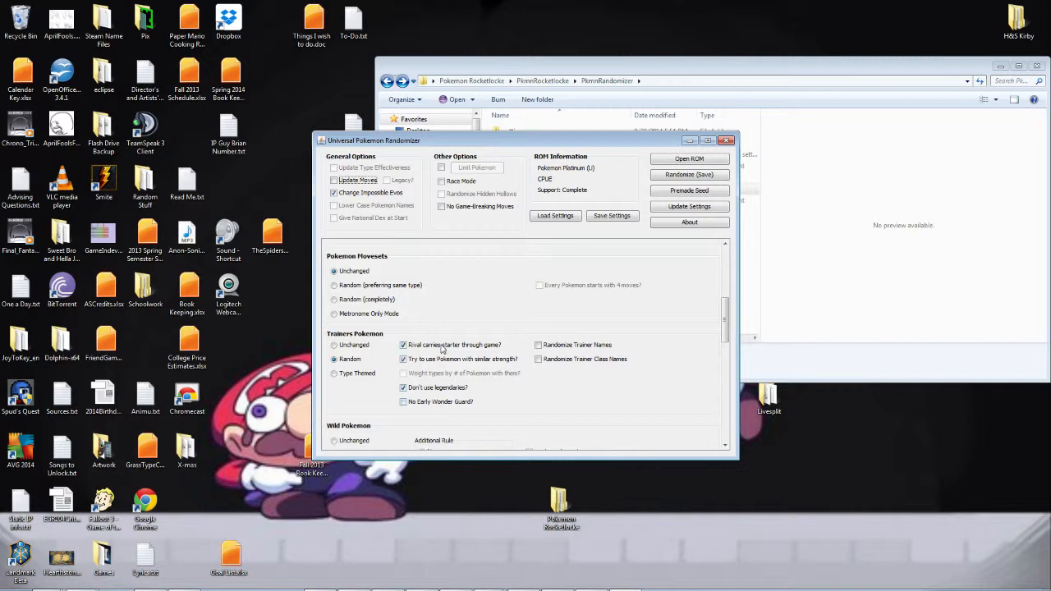
scroll(470, 317, "down", 2)
scroll(386, 365, "down", 1)
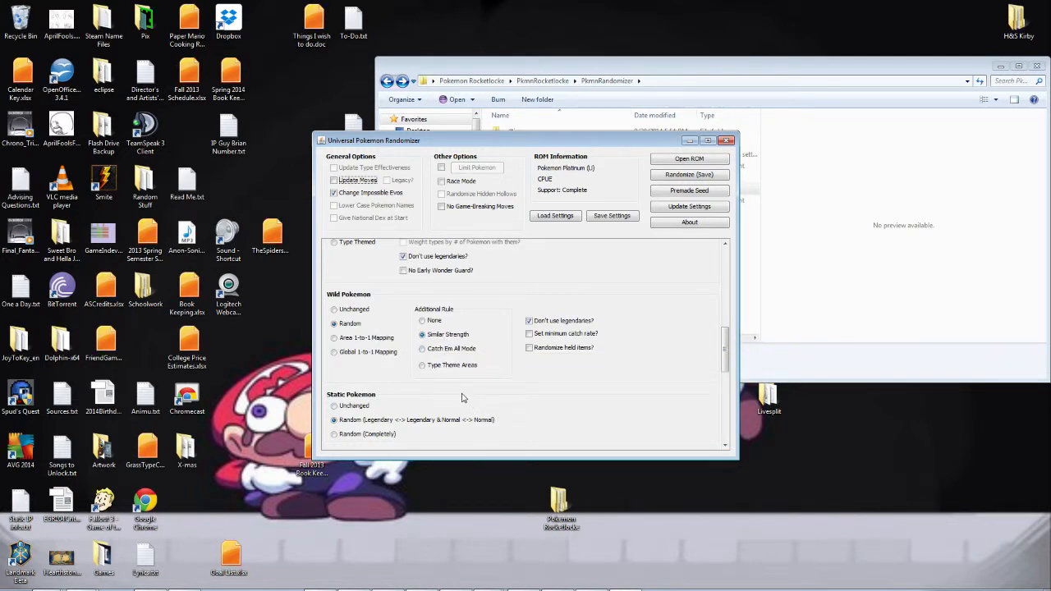
scroll(484, 386, "up", 2)
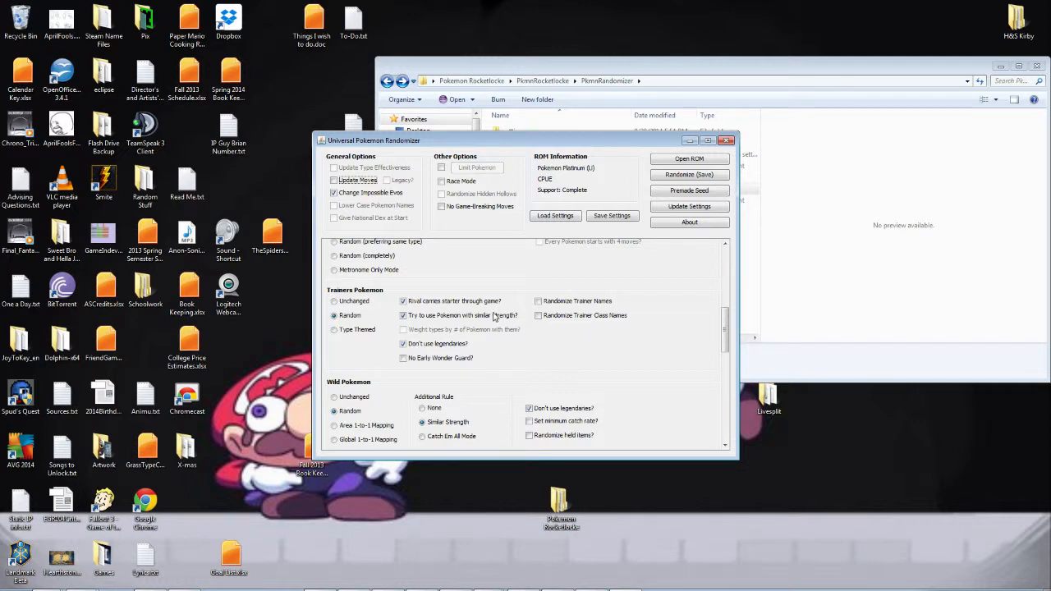
mouse_move(490, 321)
scroll(534, 353, "up", 8)
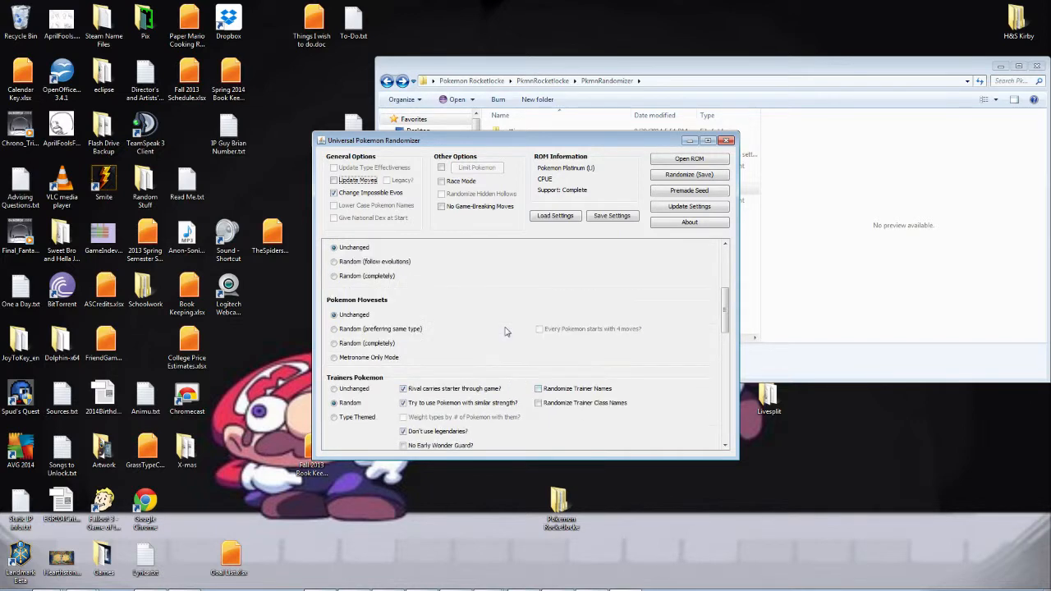
scroll(505, 332, "down", 15)
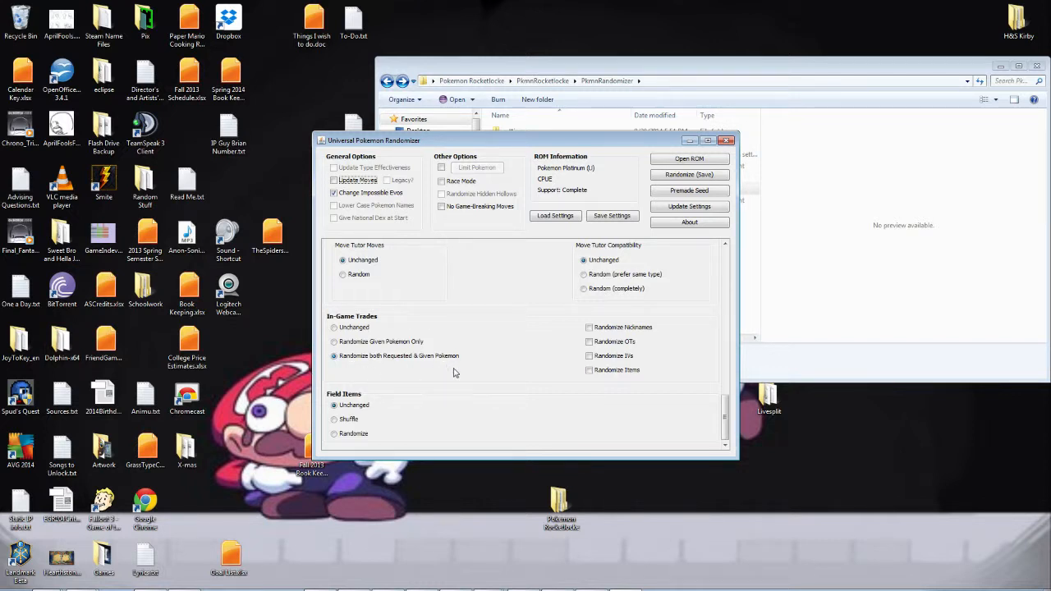
scroll(476, 373, "up", 1)
scroll(479, 374, "up", 4)
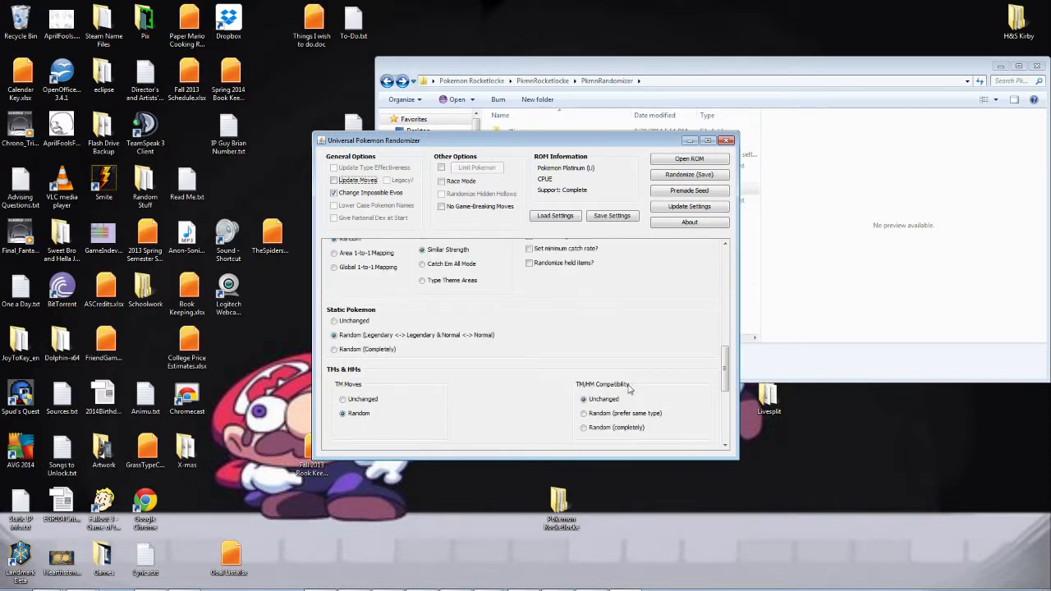
scroll(639, 427, "down", 1)
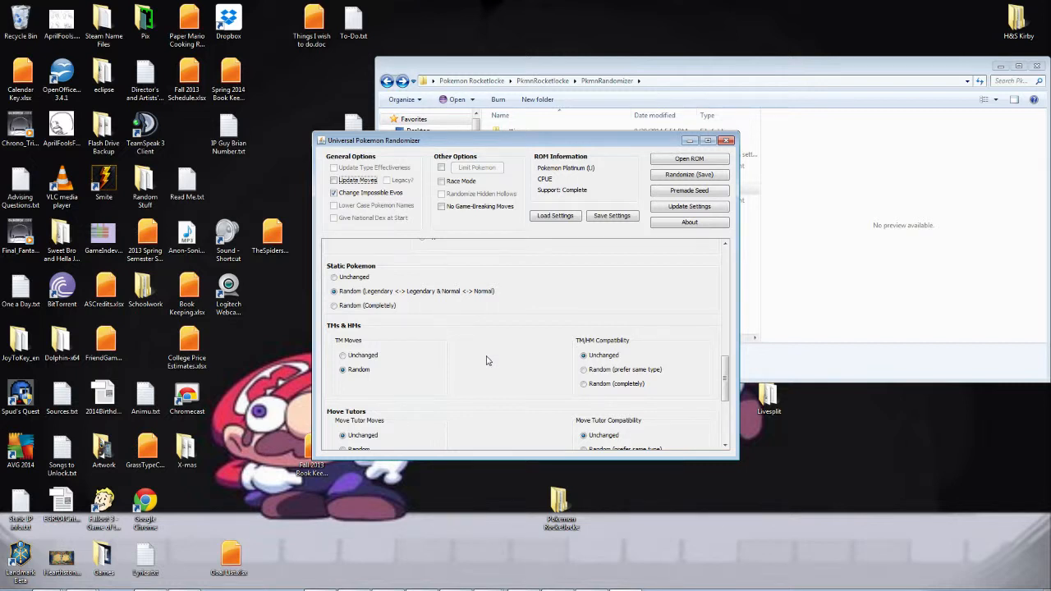
scroll(487, 362, "up", 1)
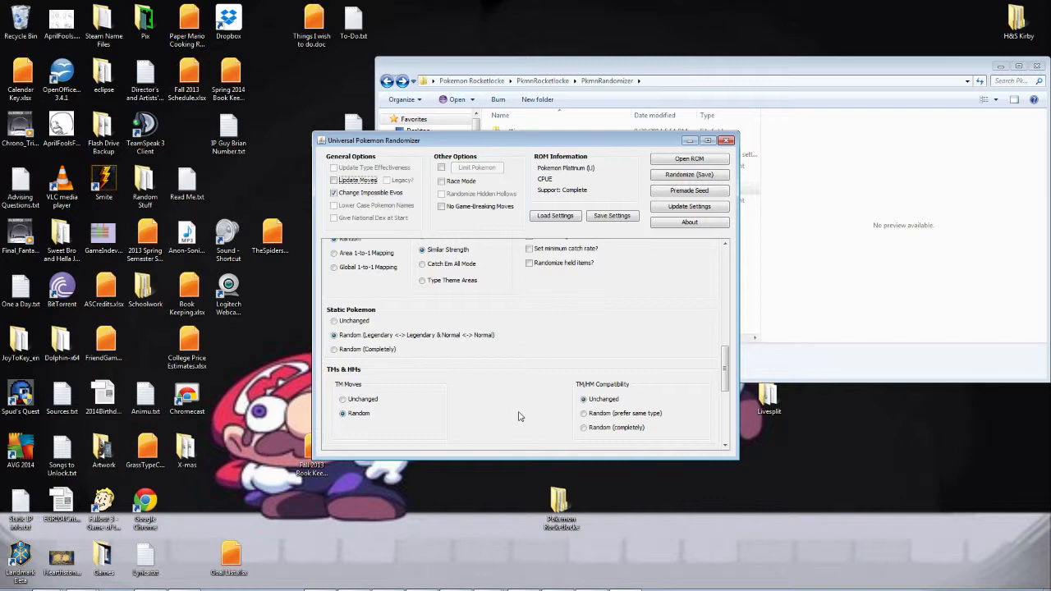
scroll(518, 416, "up", 10)
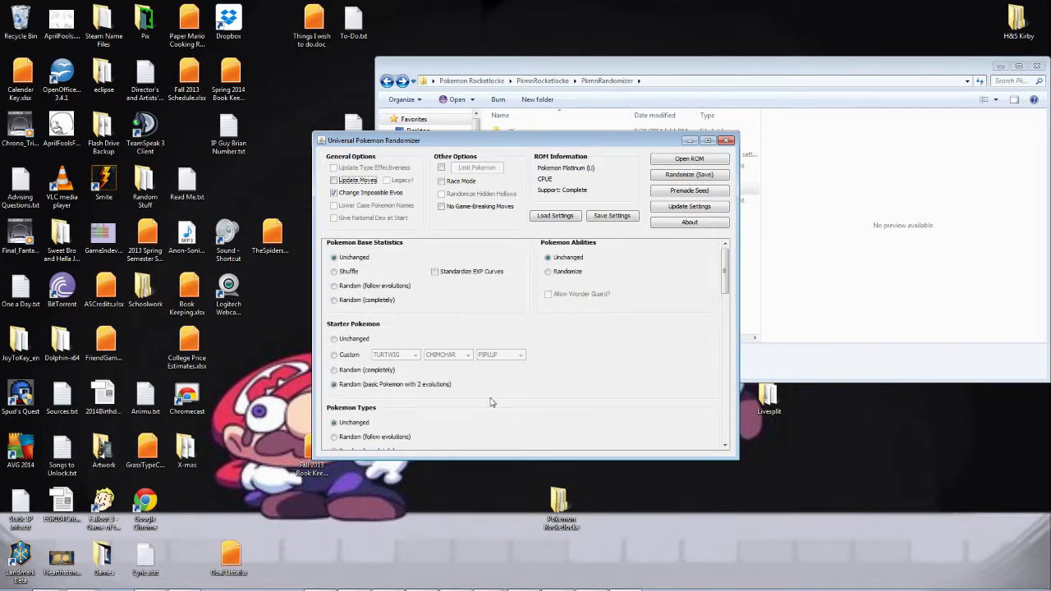
Step: Reload the randomization settings from rocketlocke.rnqs
left_click(555, 215)
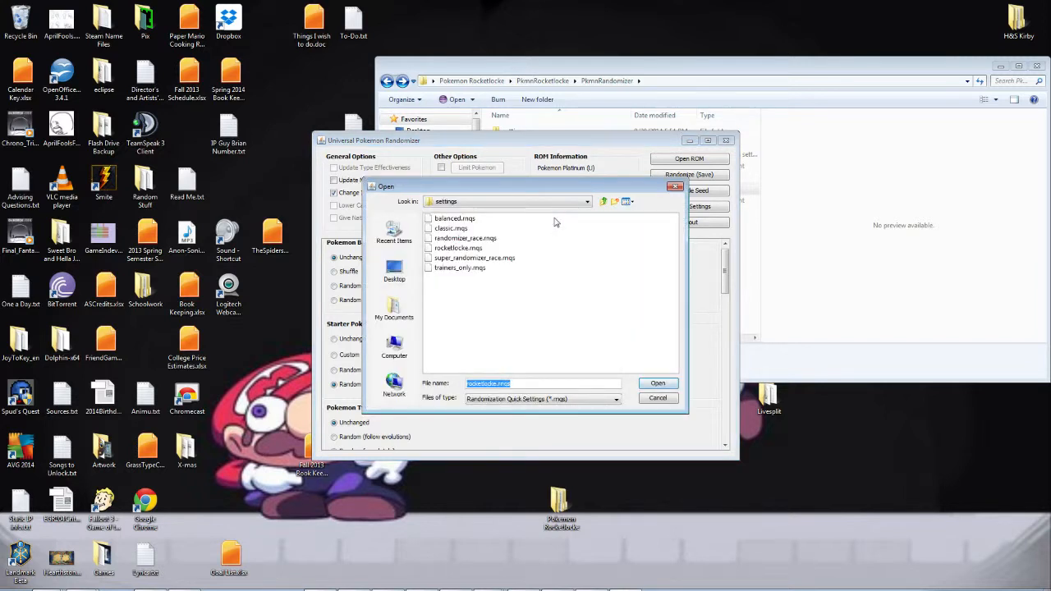
left_click(456, 248)
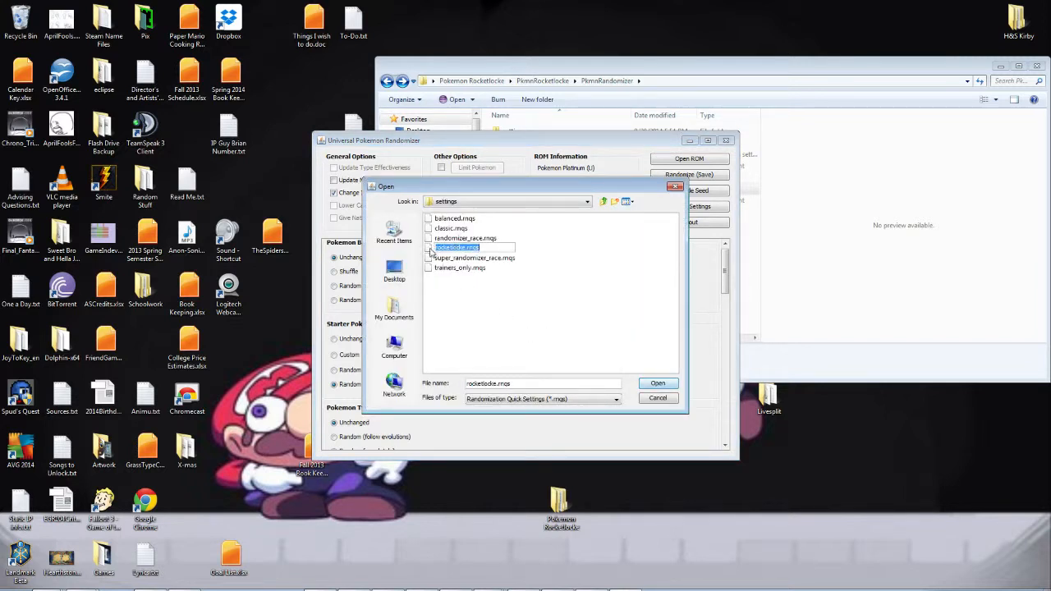
left_click(430, 251)
double_click(430, 248)
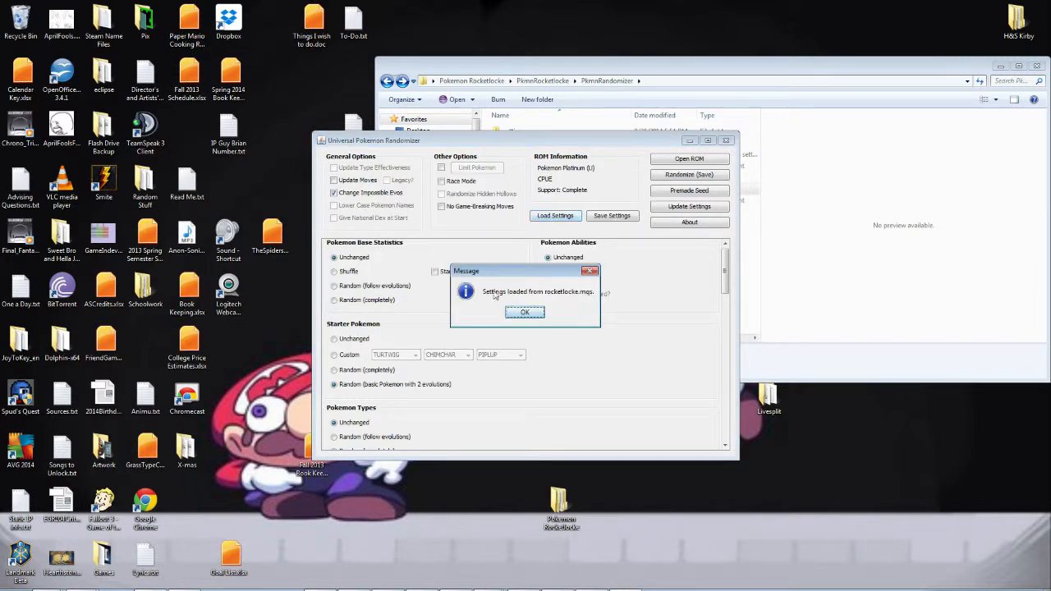
Step: Randomize the Pokemon Platinum ROM with the loaded settings and save it as ExampleRocketlocke in the DeSmuME Roms folder
left_click(530, 316)
scroll(530, 316, "down", 5)
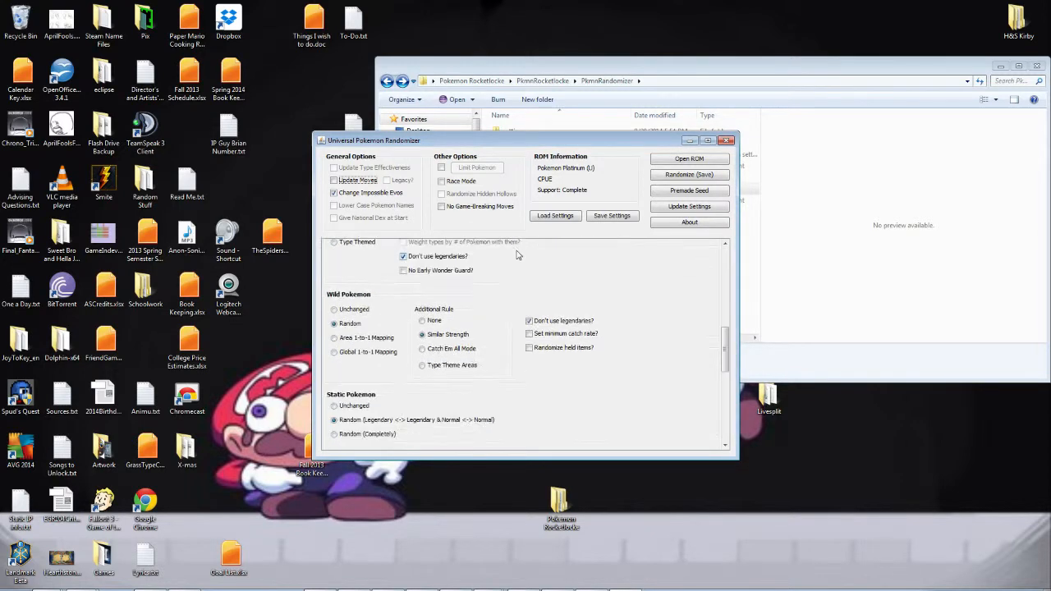
scroll(518, 321, "up", 5)
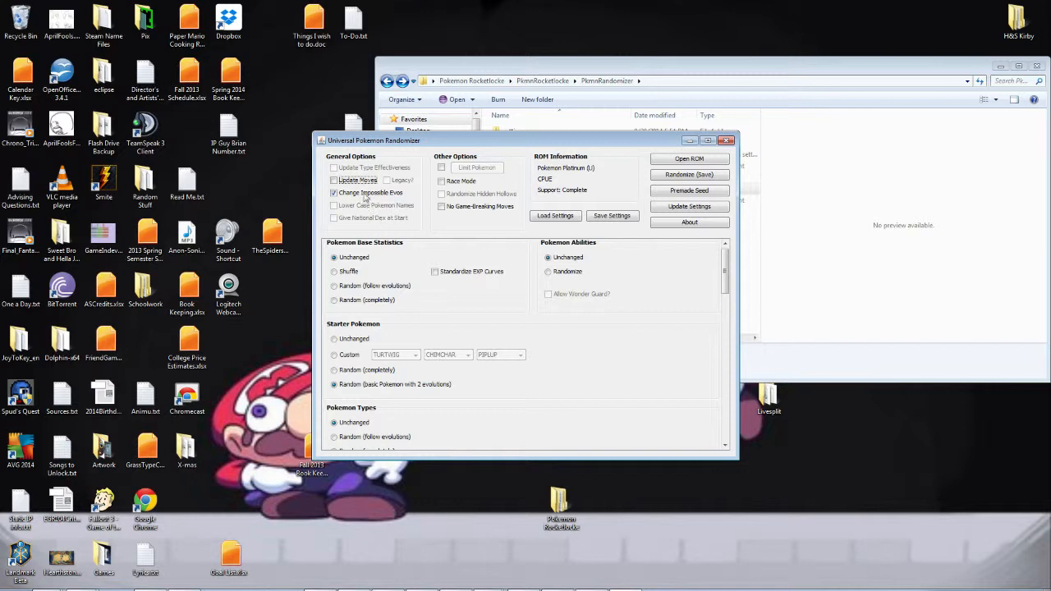
mouse_move(365, 197)
left_click(698, 176)
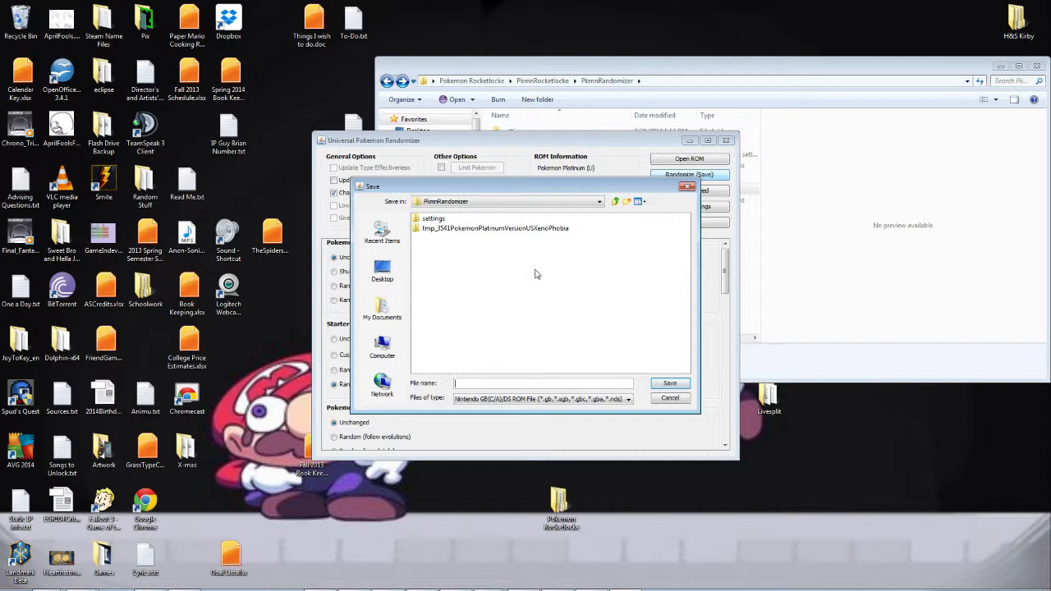
left_click(614, 203)
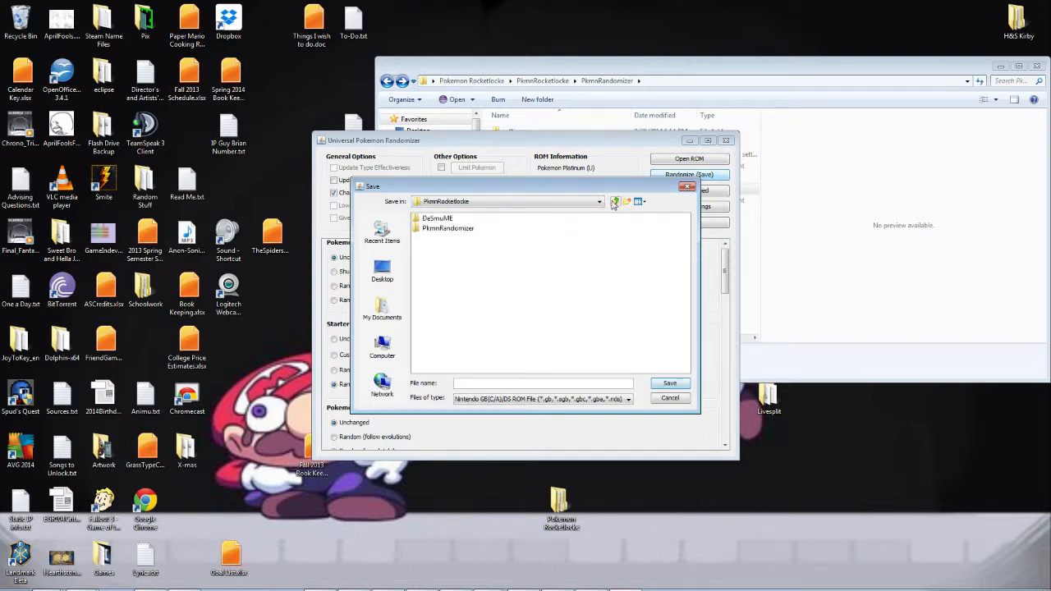
double_click(419, 218)
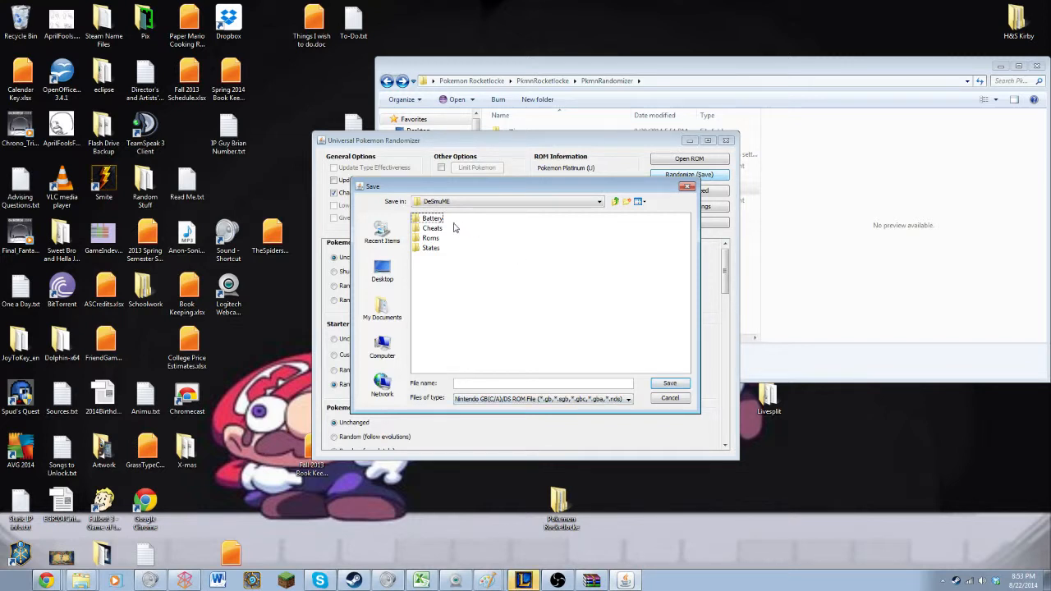
double_click(416, 240)
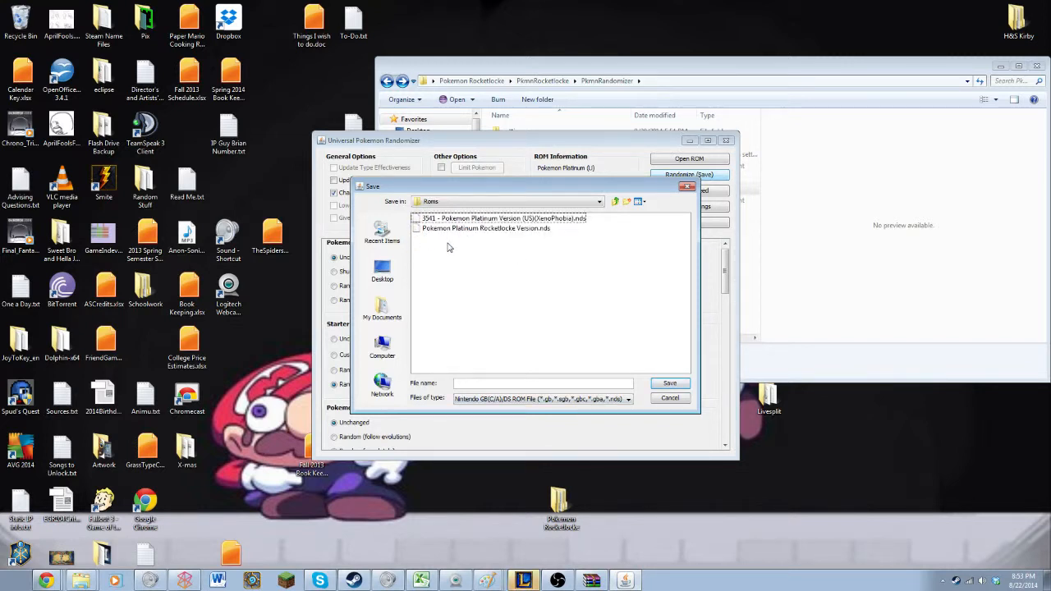
left_click(477, 386)
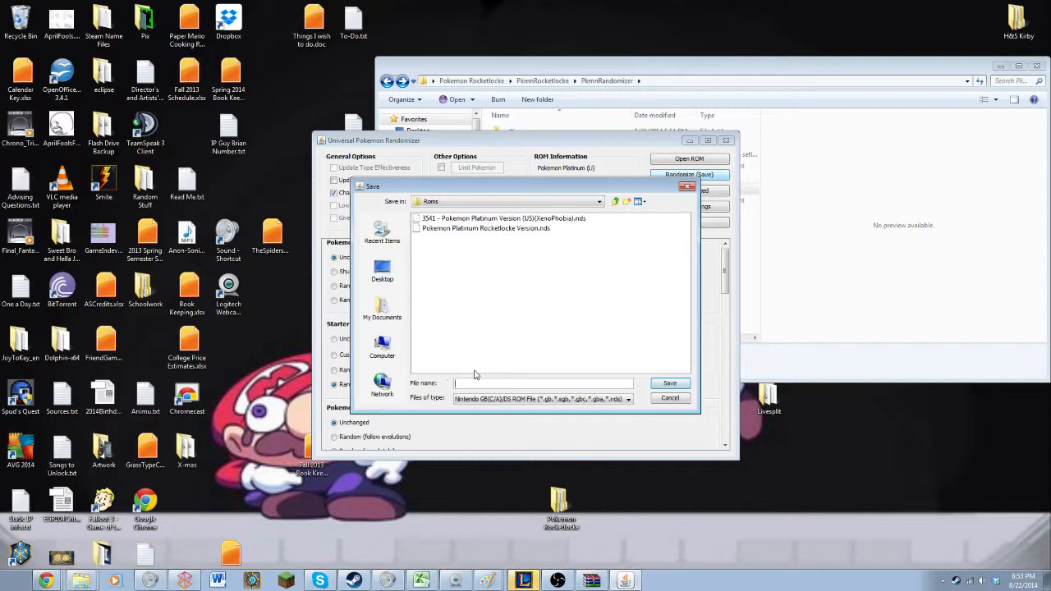
type("ExampleRocketlocke")
left_click(662, 386)
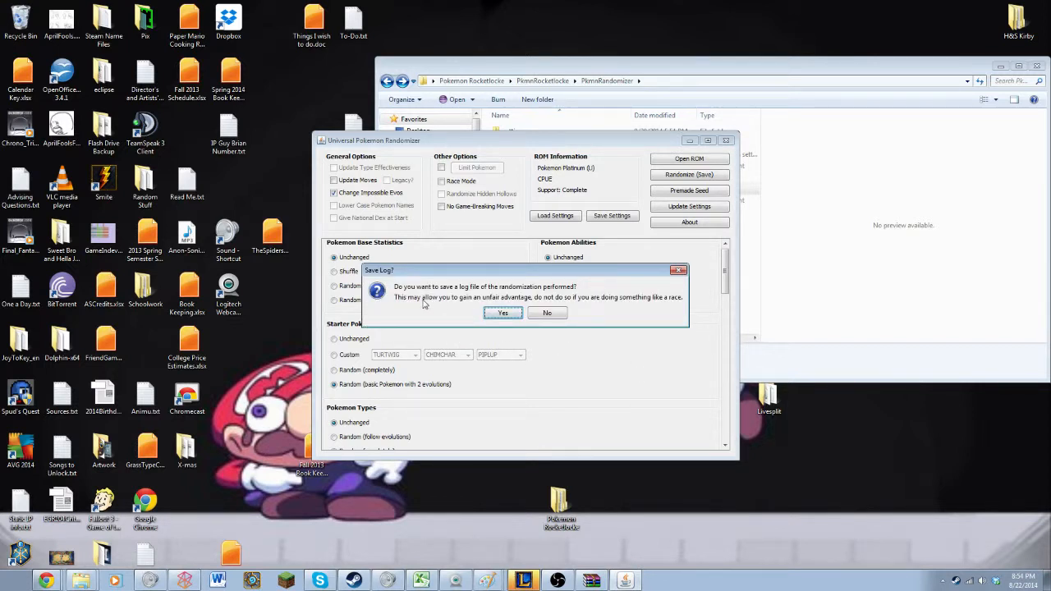
Step: Save a log file of the randomization, finish the seed details and close the randomizer
left_click(503, 315)
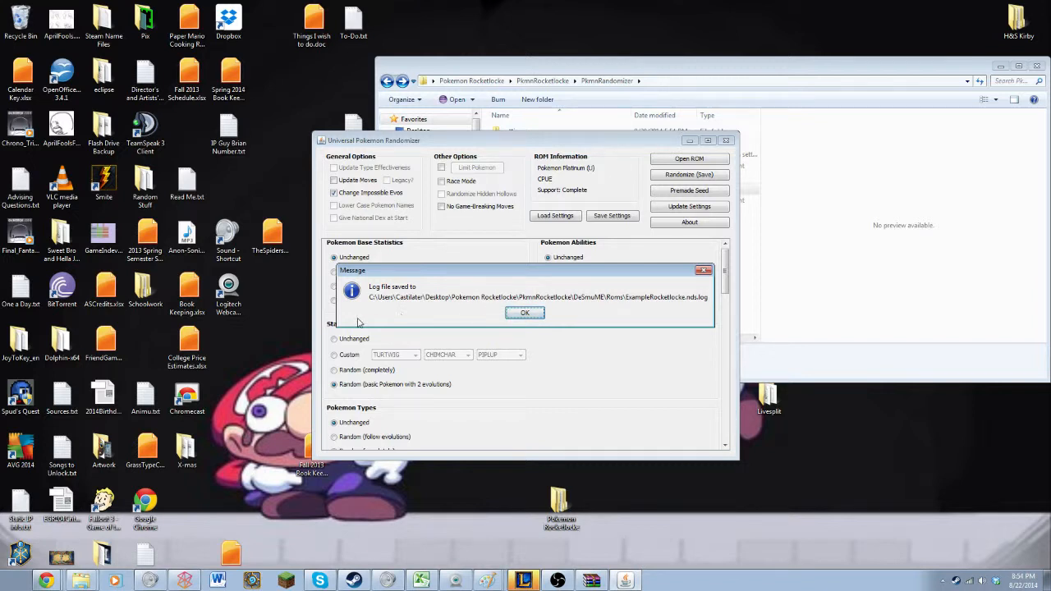
left_click(524, 313)
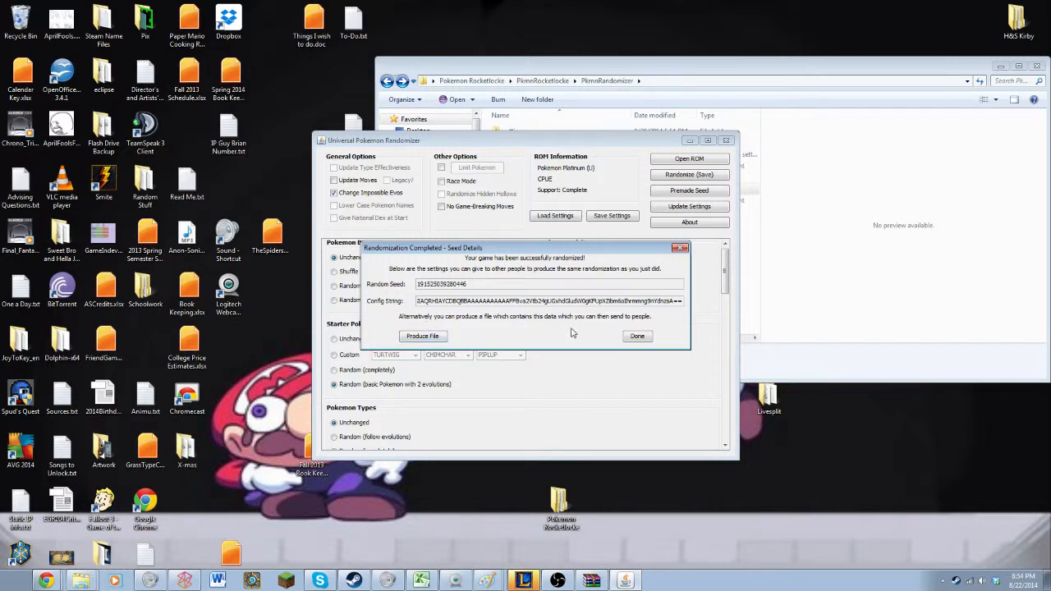
left_click(637, 336)
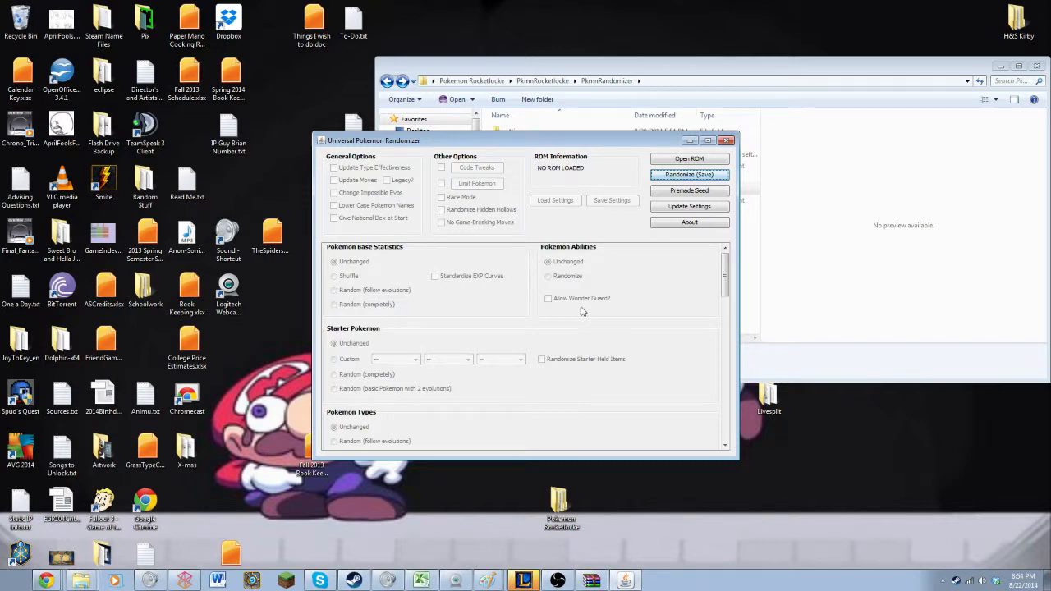
left_click(727, 141)
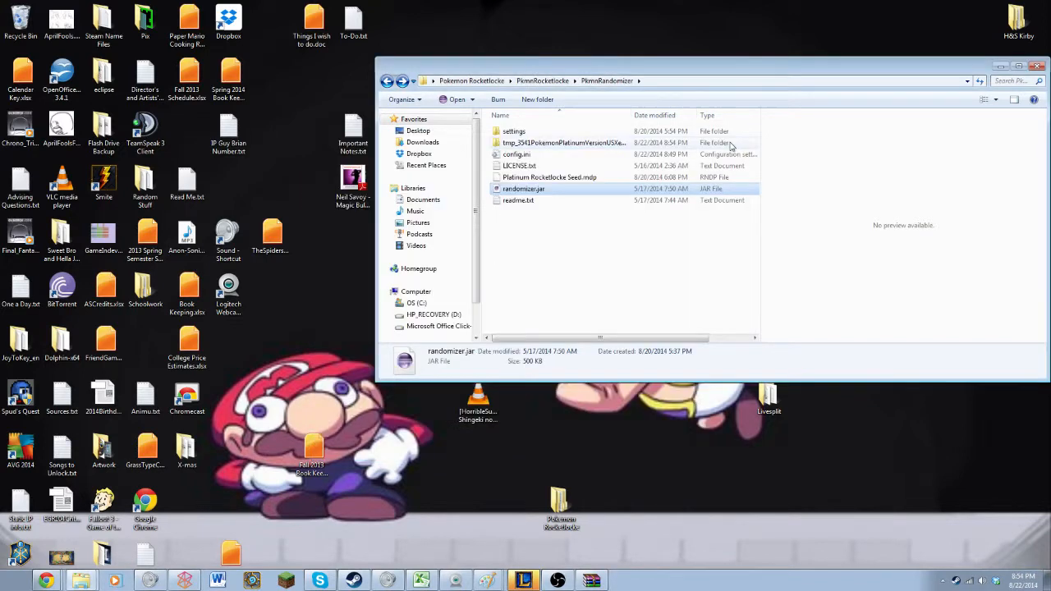
Step: Open the Roms folder inside DeSmuME and inspect the original, Rocketlocke Version and ExampleRocketlocke.nds ROM files
left_click(541, 82)
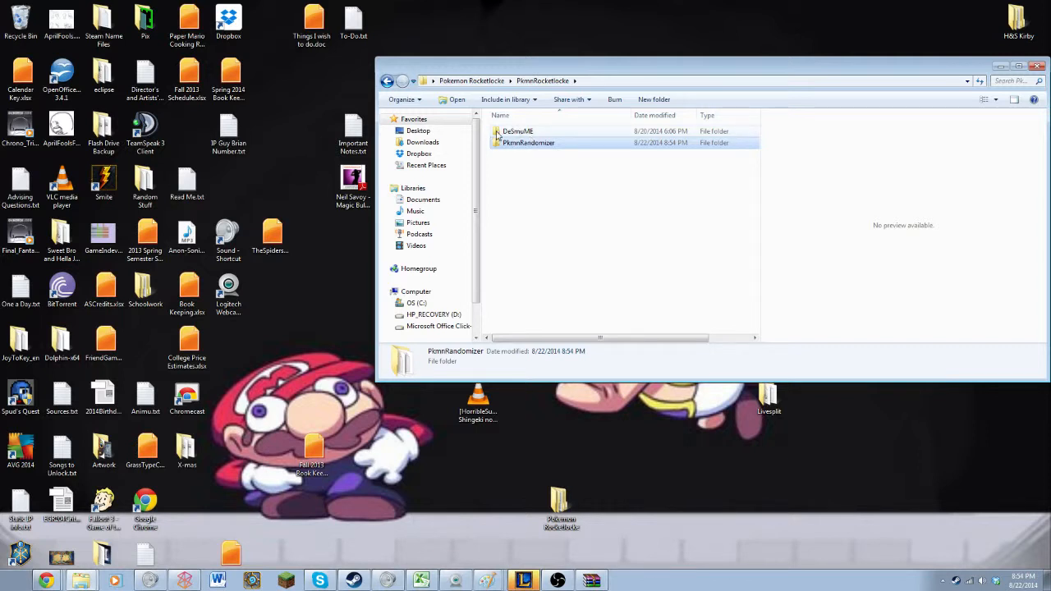
double_click(498, 134)
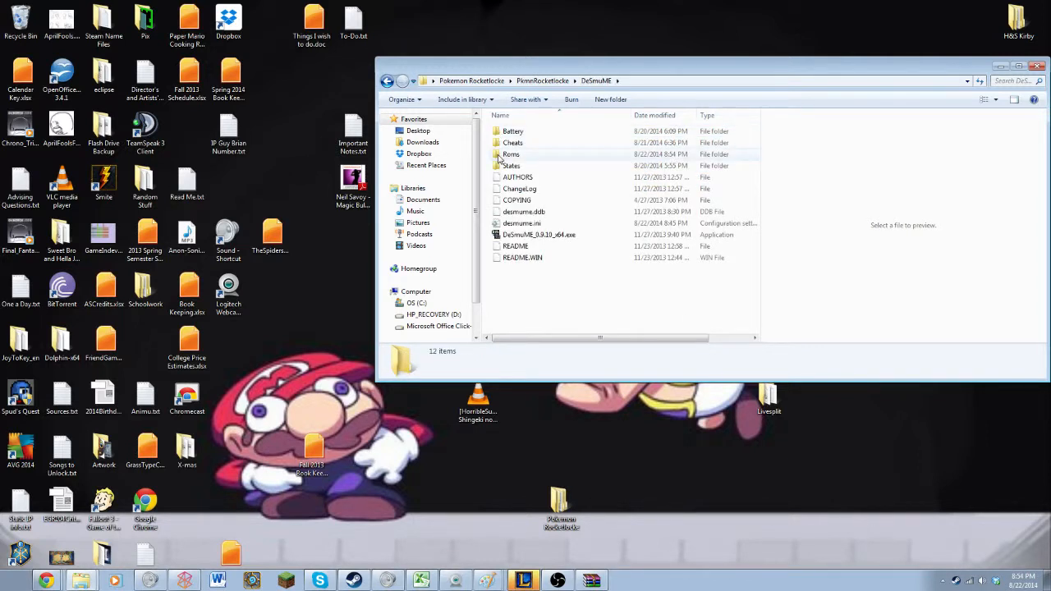
double_click(498, 155)
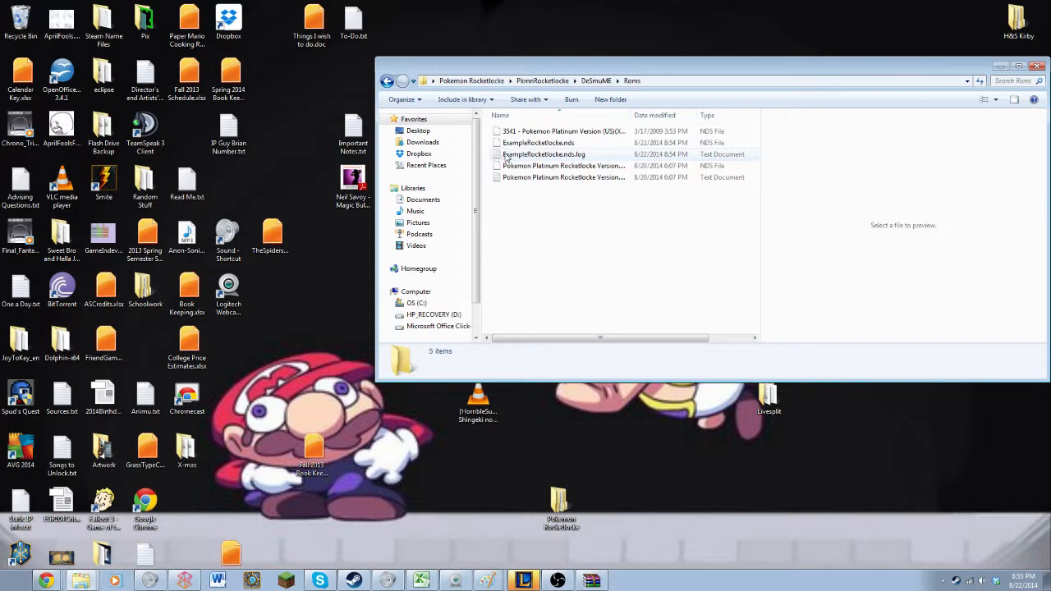
left_click(580, 134)
left_click(581, 167)
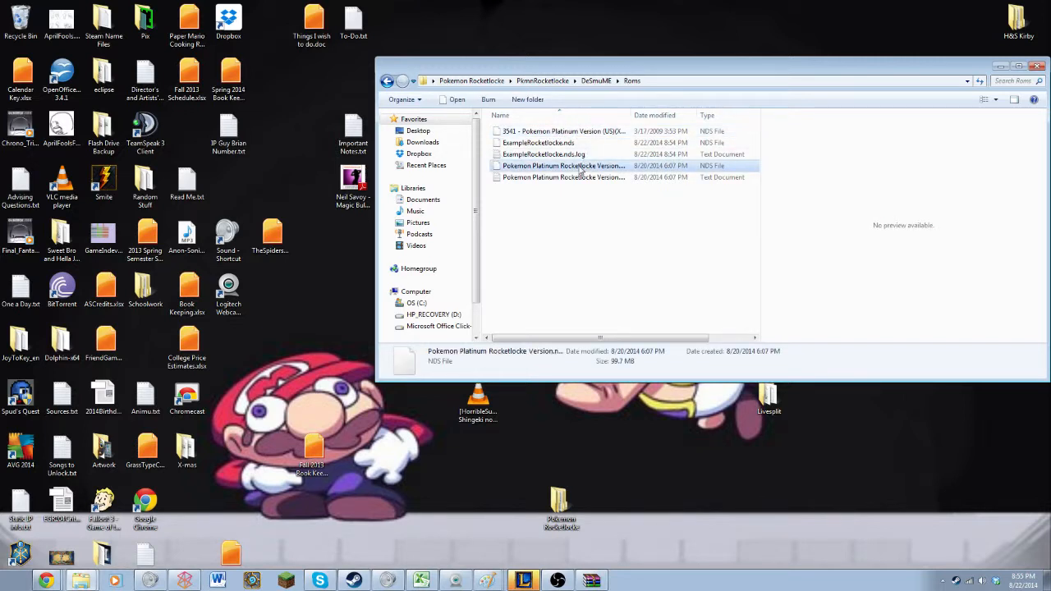
left_click(541, 144)
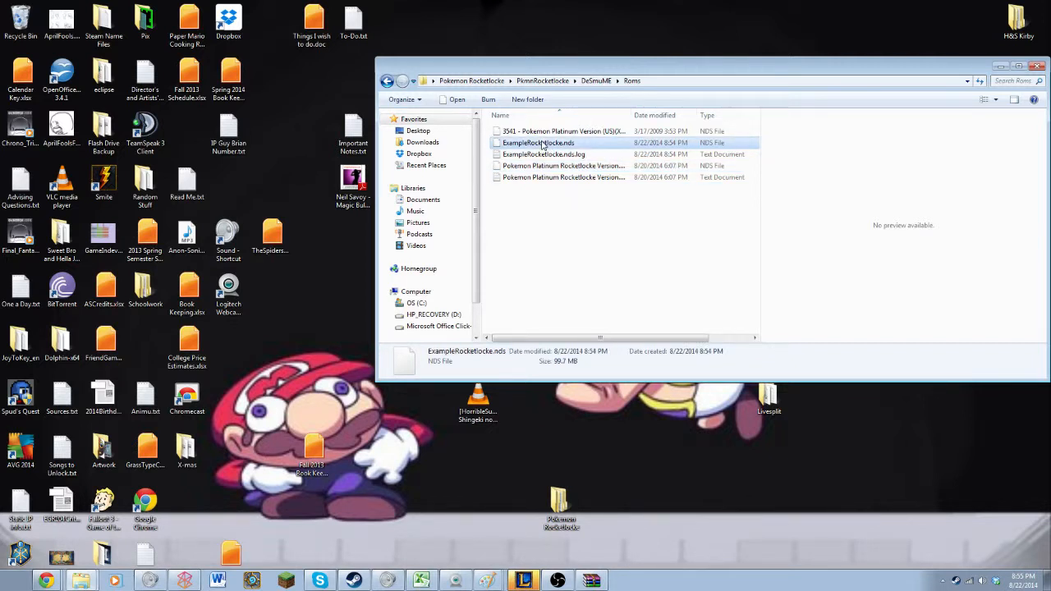
Step: Open ExampleRocketlocke.nds.log with Notepad and view its random starters and trainers' Pokemon
left_click(540, 157)
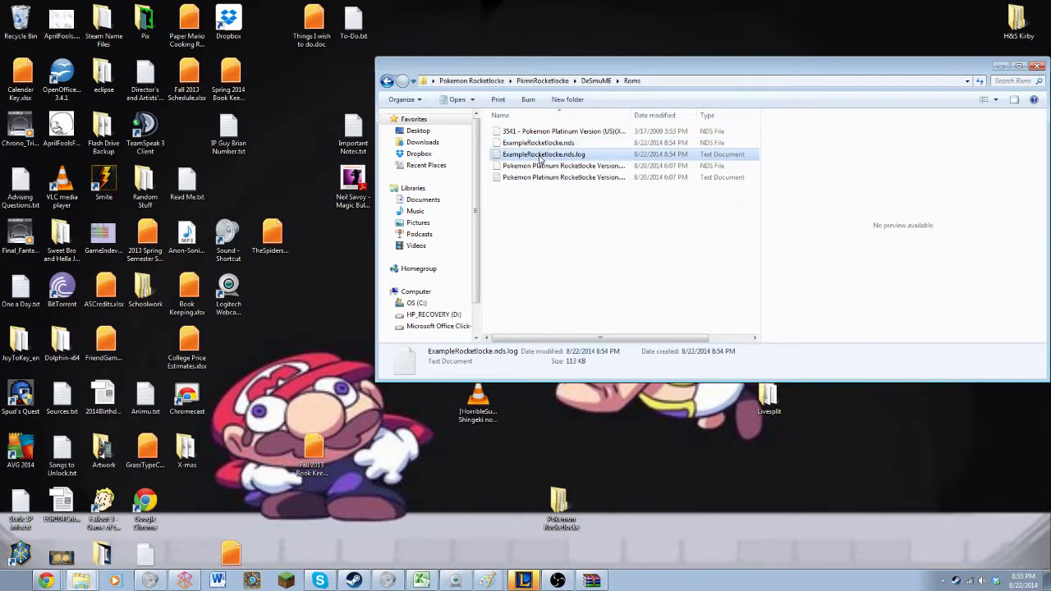
right_click(540, 159)
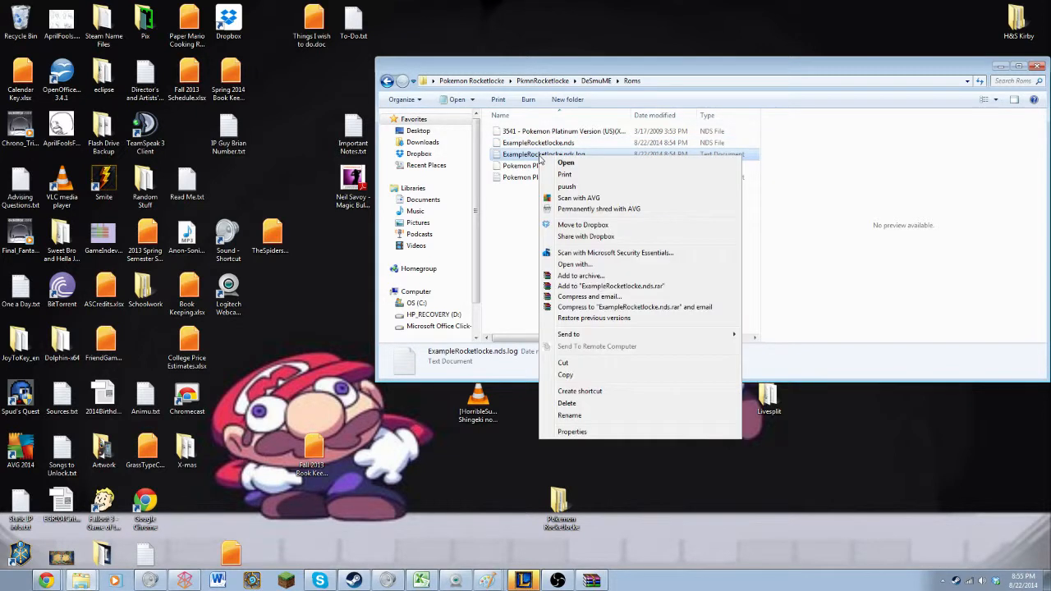
left_click(573, 264)
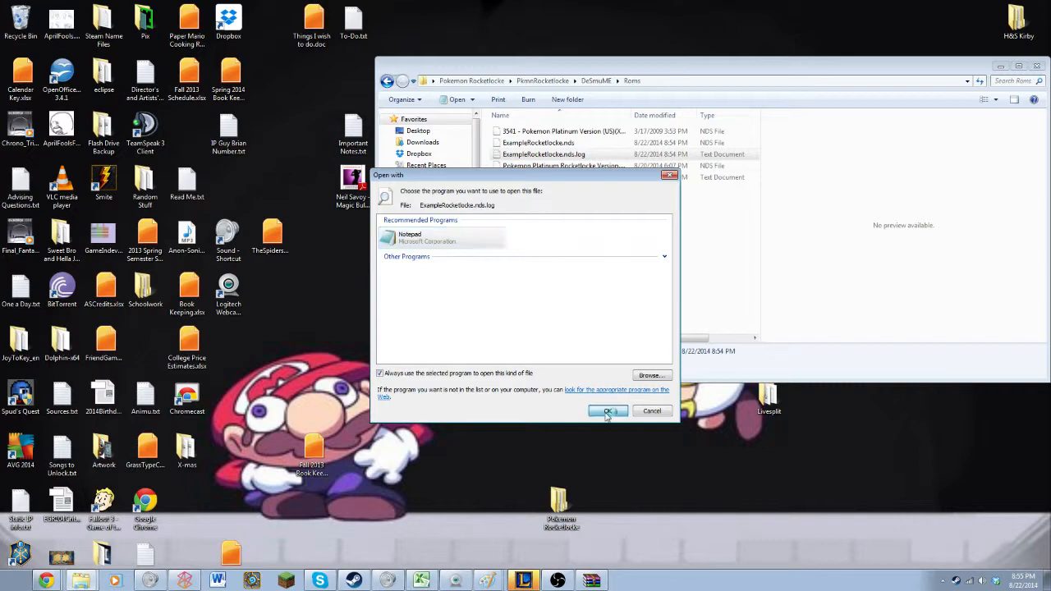
left_click(608, 409)
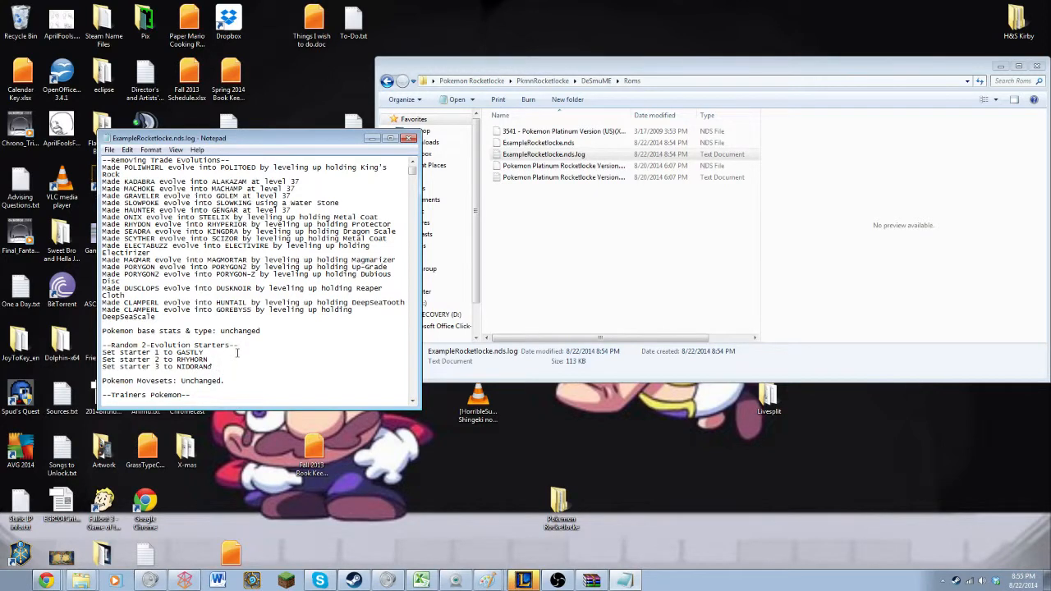
scroll(237, 353, "down", 2)
scroll(237, 353, "down", 3)
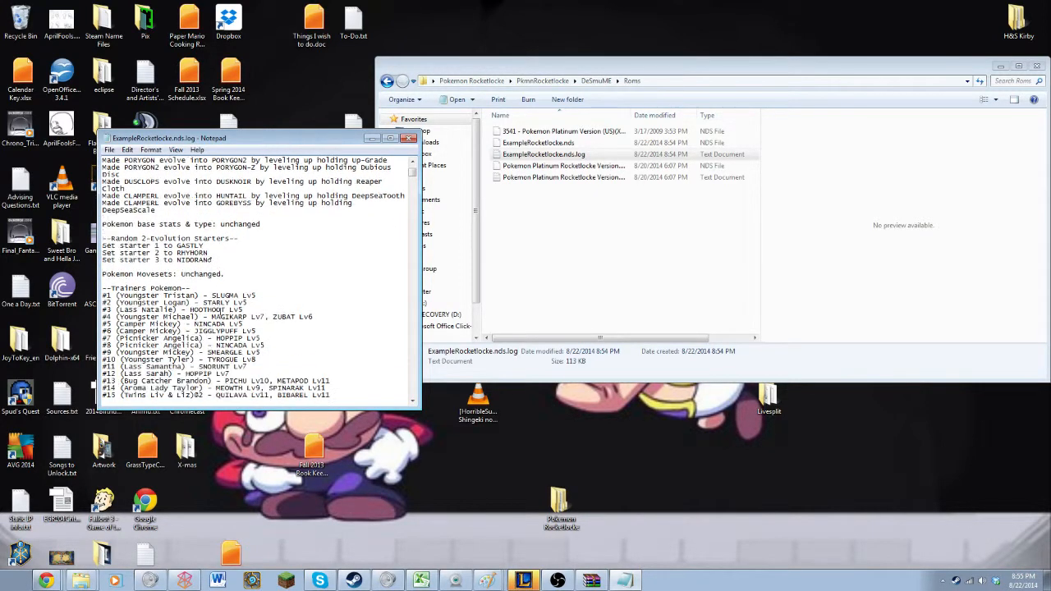
Step: Open the Pokemon Platinum Rocketlocke Version log in Notepad and place it beside the ExampleRocketlocke log
right_click(557, 177)
left_click(622, 287)
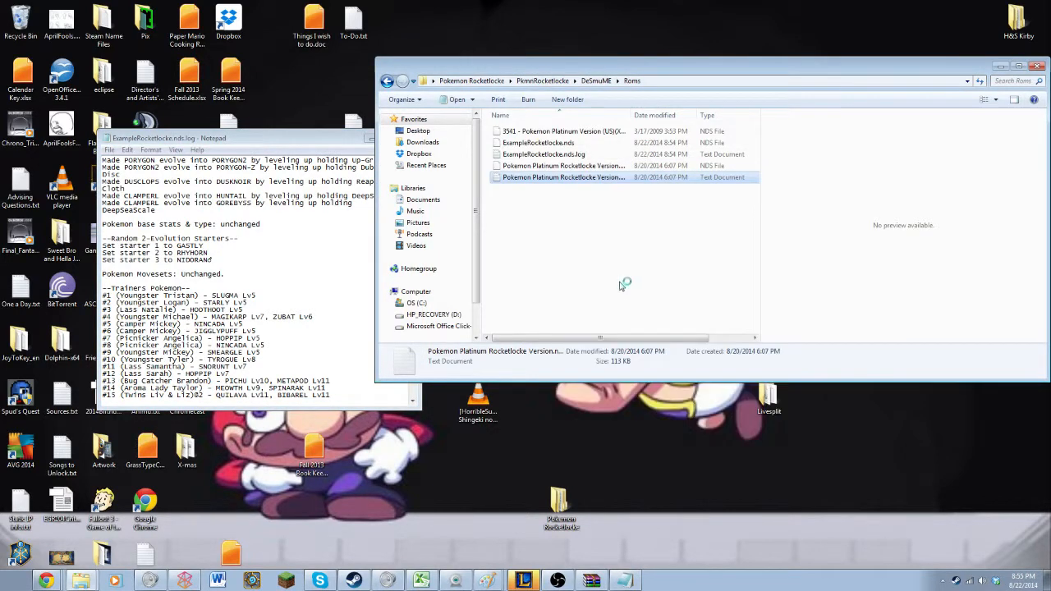
left_click(608, 411)
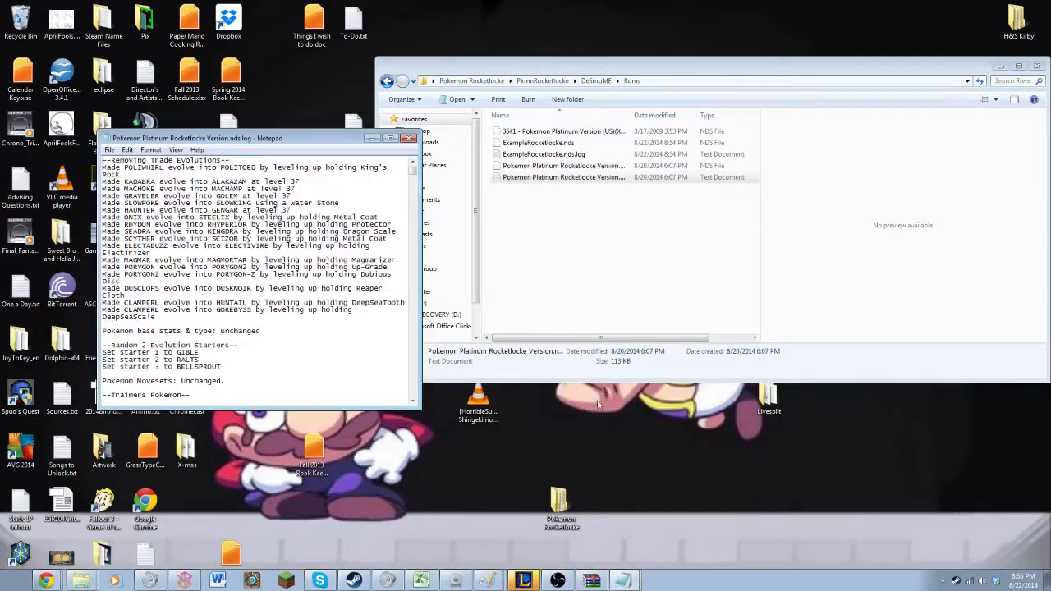
left_click_drag(283, 145, 628, 147)
left_click(334, 146)
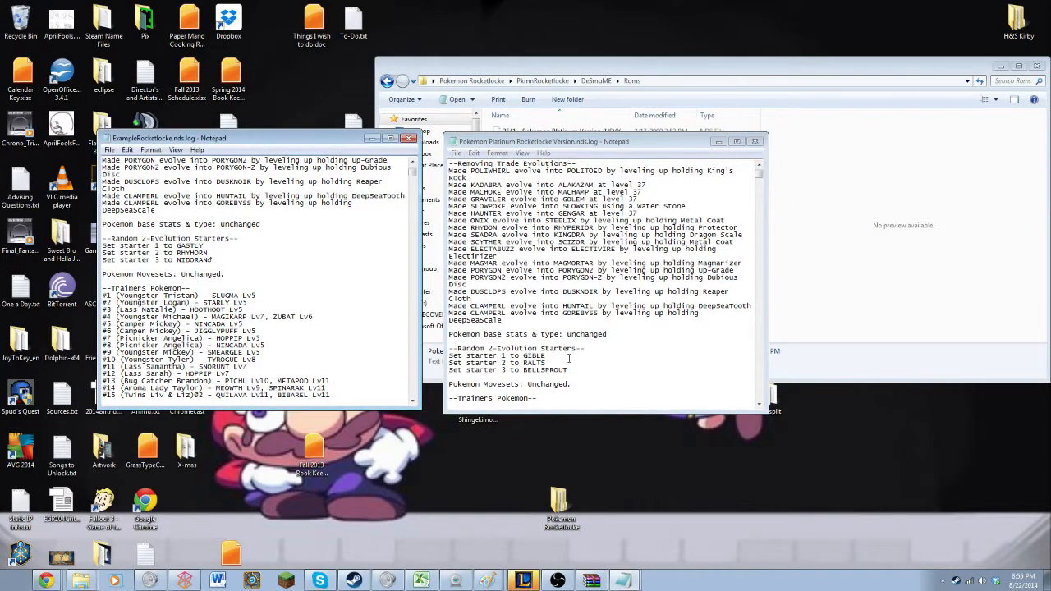
Step: Compare the random starters and trainers' Pokemon in the two logs, and close both logs
scroll(340, 220, "down", 2)
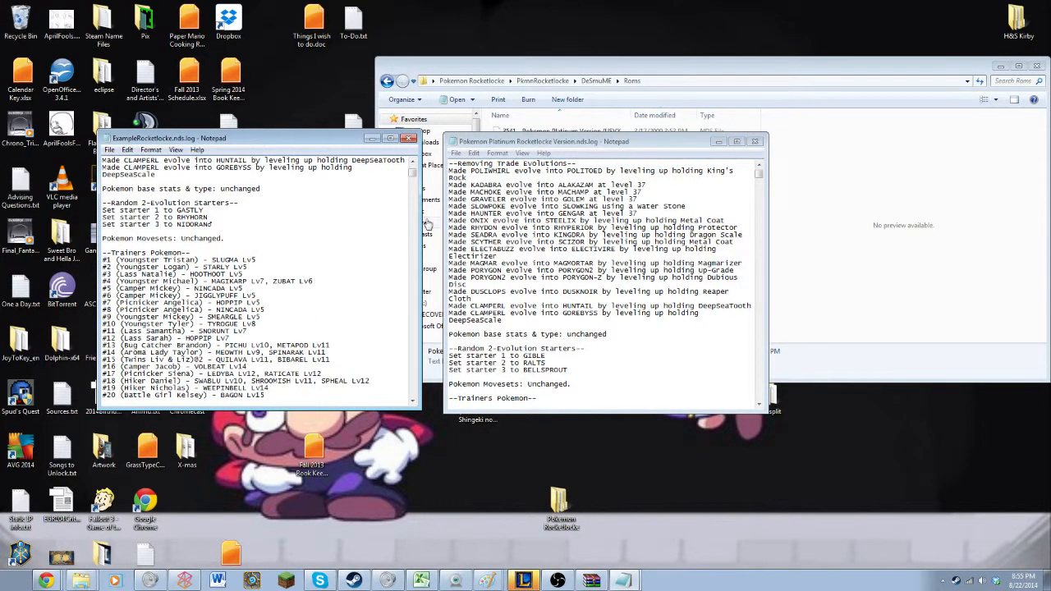
scroll(340, 220, "up", 2)
scroll(339, 220, "up", 5)
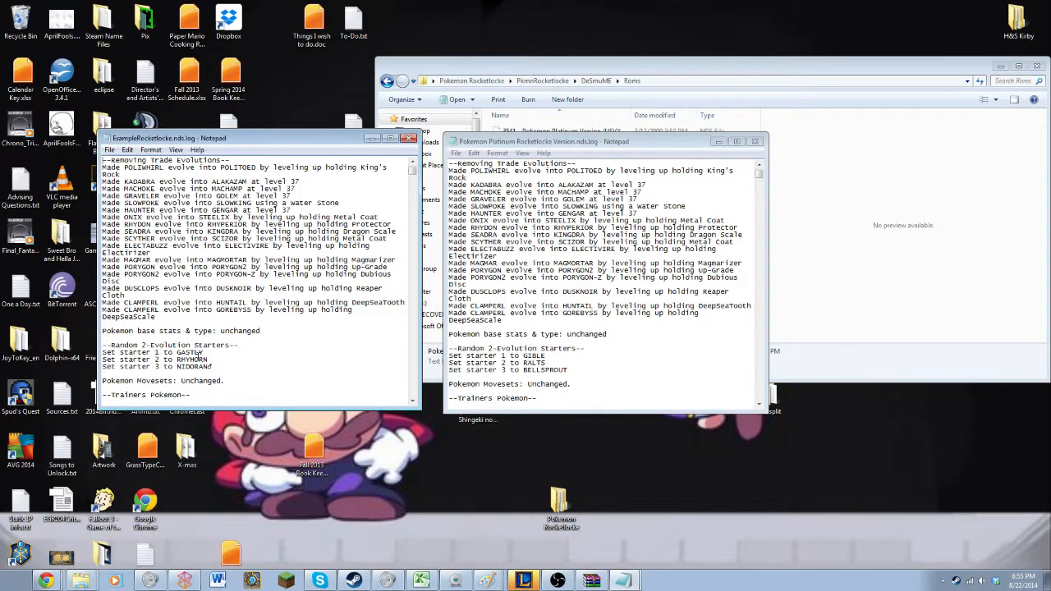
scroll(197, 349, "down", 7)
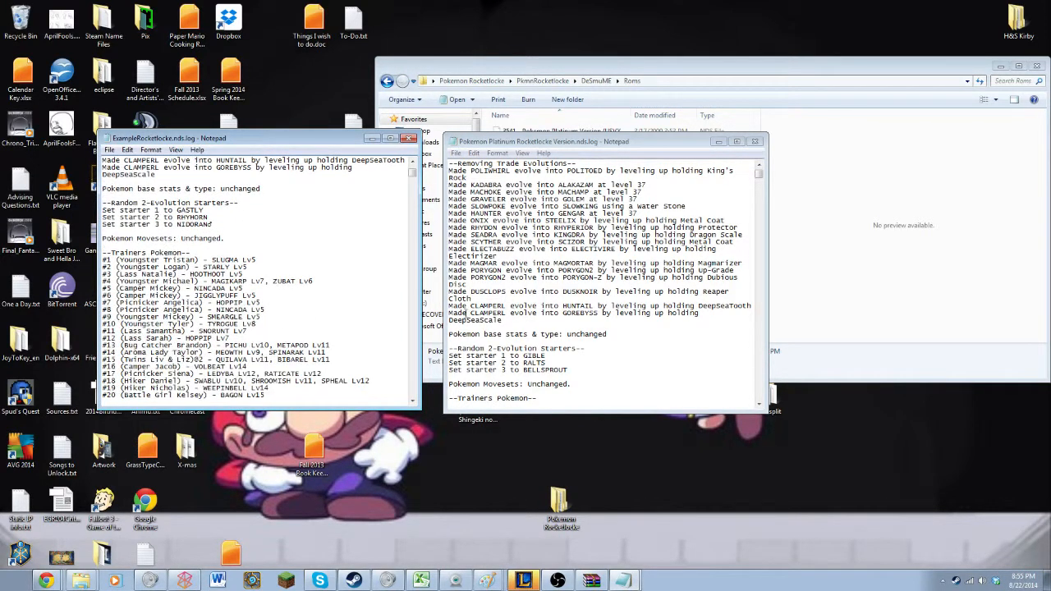
left_click(613, 343)
scroll(613, 332, "down", 5)
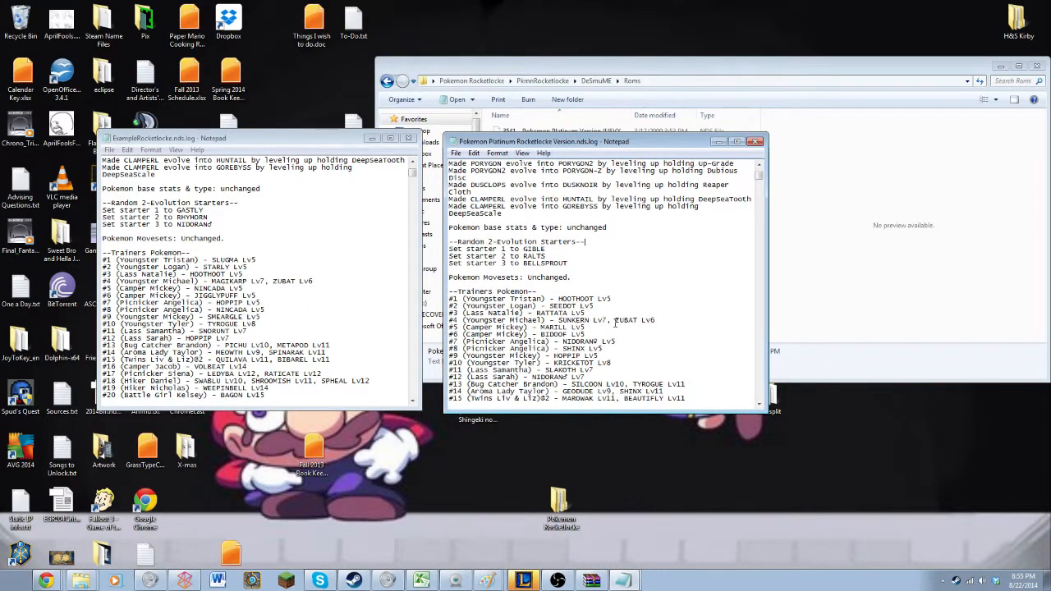
scroll(615, 323, "down", 2)
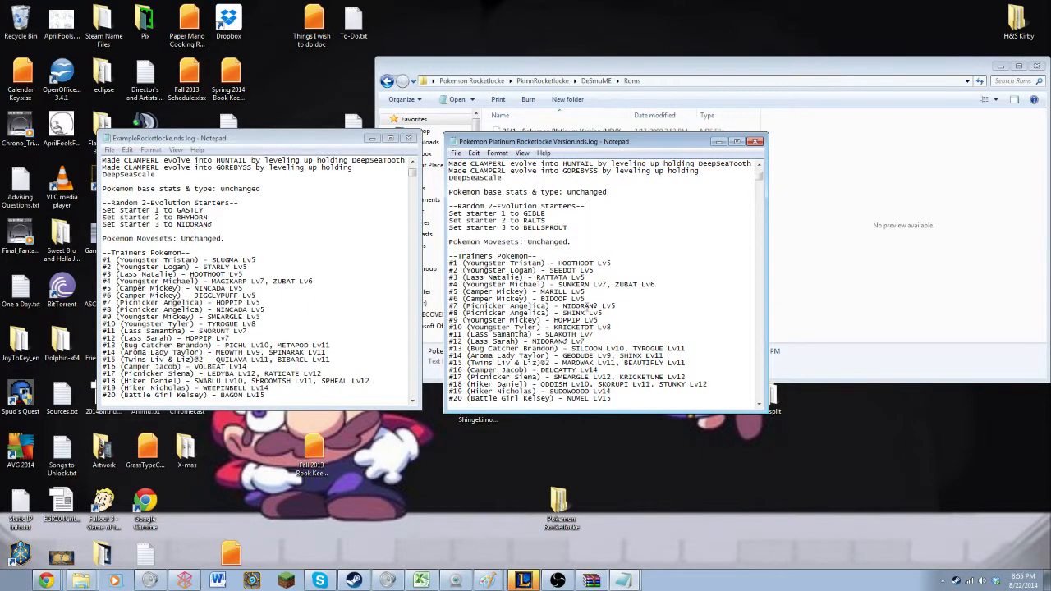
left_click(408, 138)
left_click(756, 141)
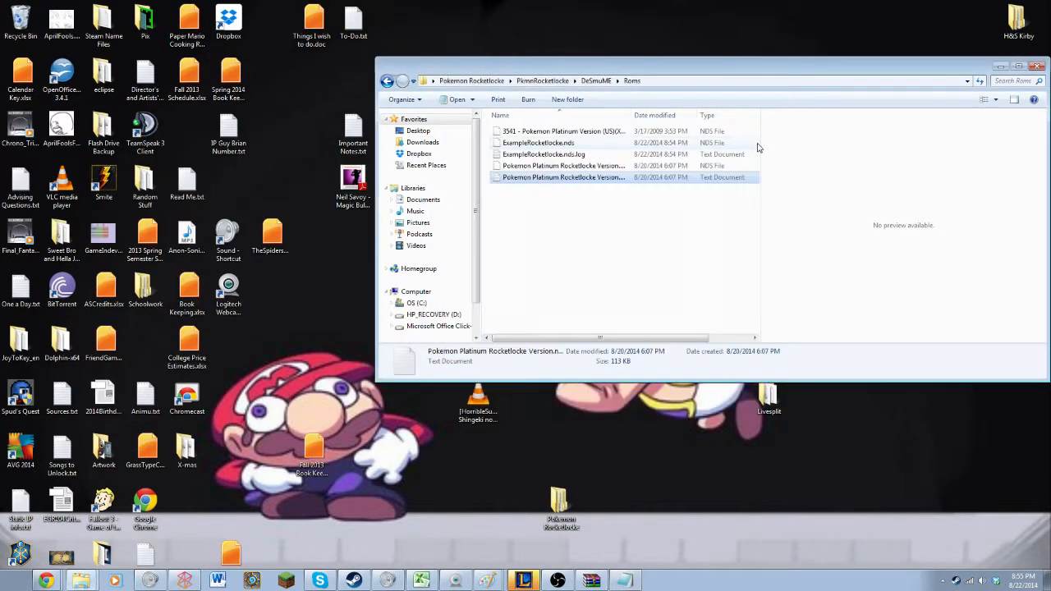
Step: Return to the DeSmuME folder and launch the DeSmuME_0.9.10_x64.exe emulator
left_click(519, 145)
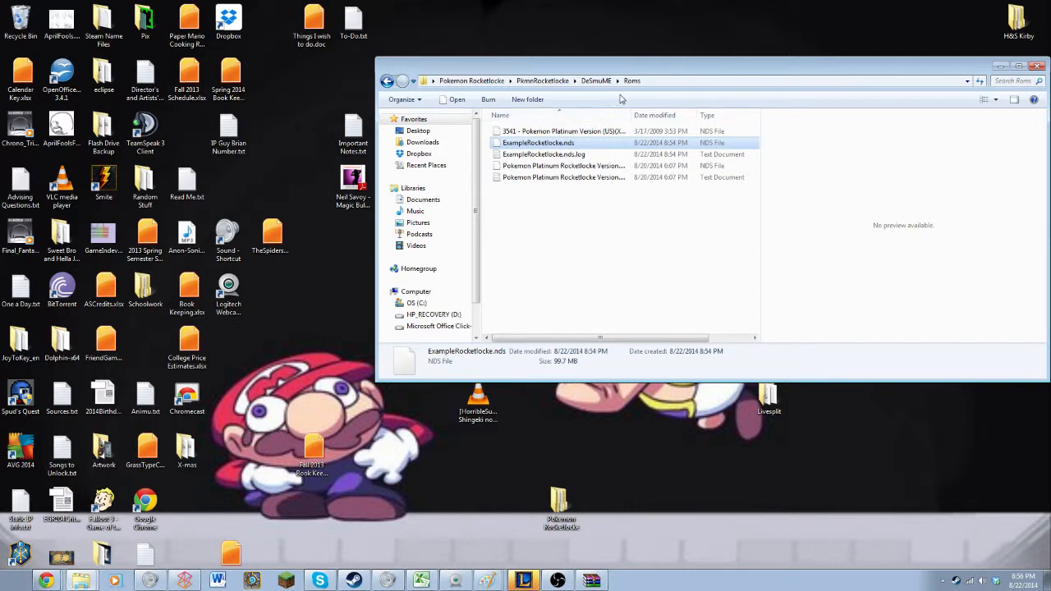
left_click(597, 80)
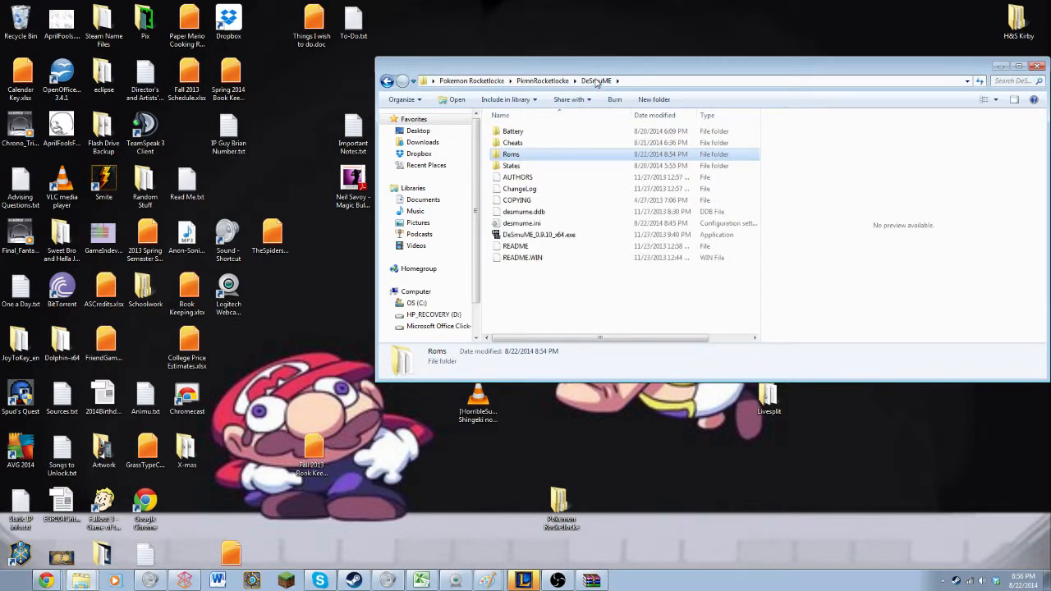
left_click(516, 237)
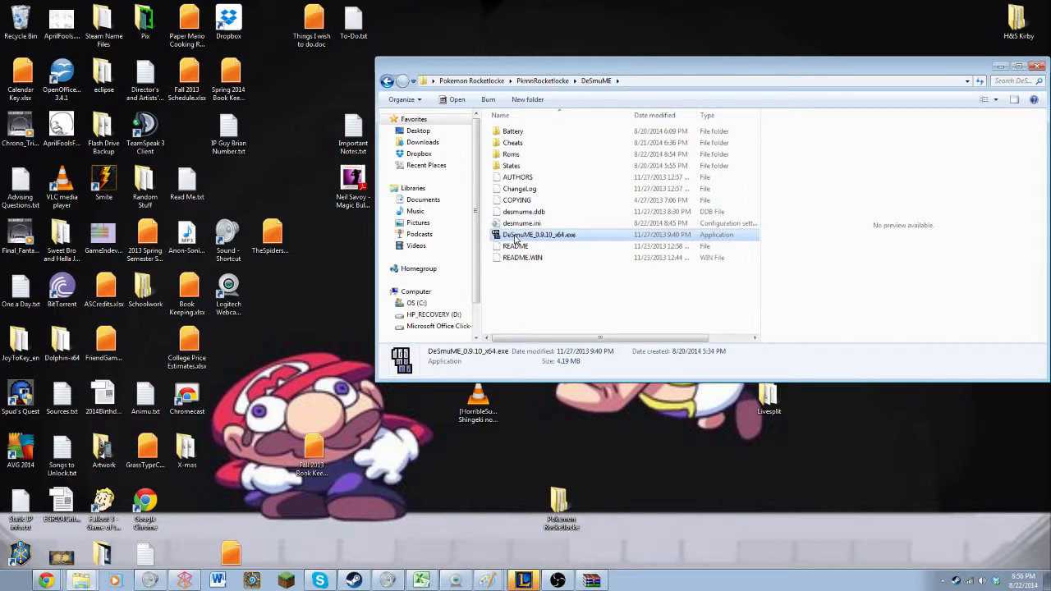
double_click(515, 237)
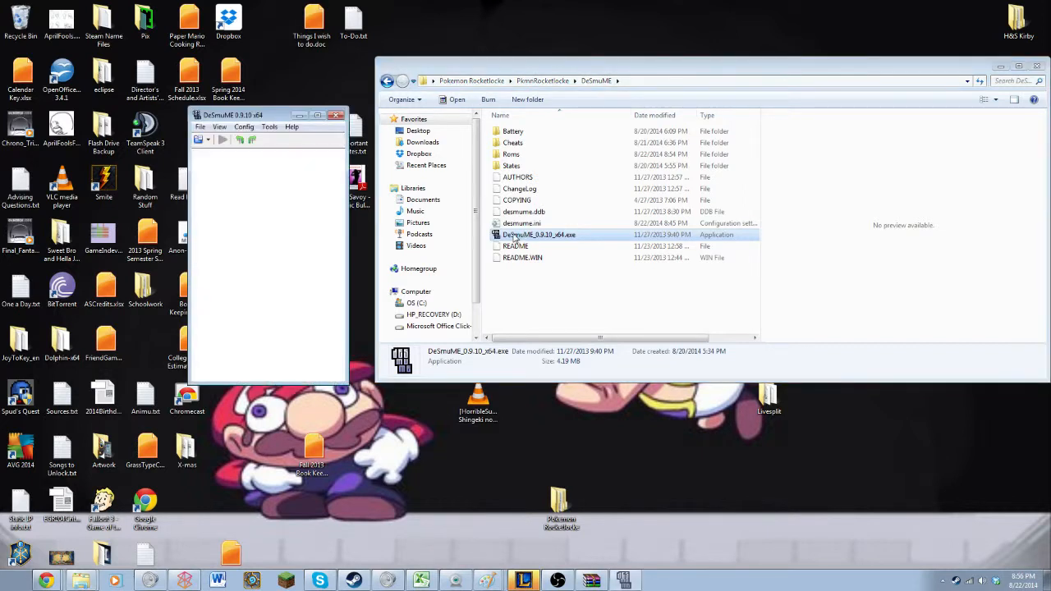
Step: Maximize the DeSmuME window and load the ExampleRocketlocke.nds ROM from the Roms folder
left_click_drag(277, 115, 323, 154)
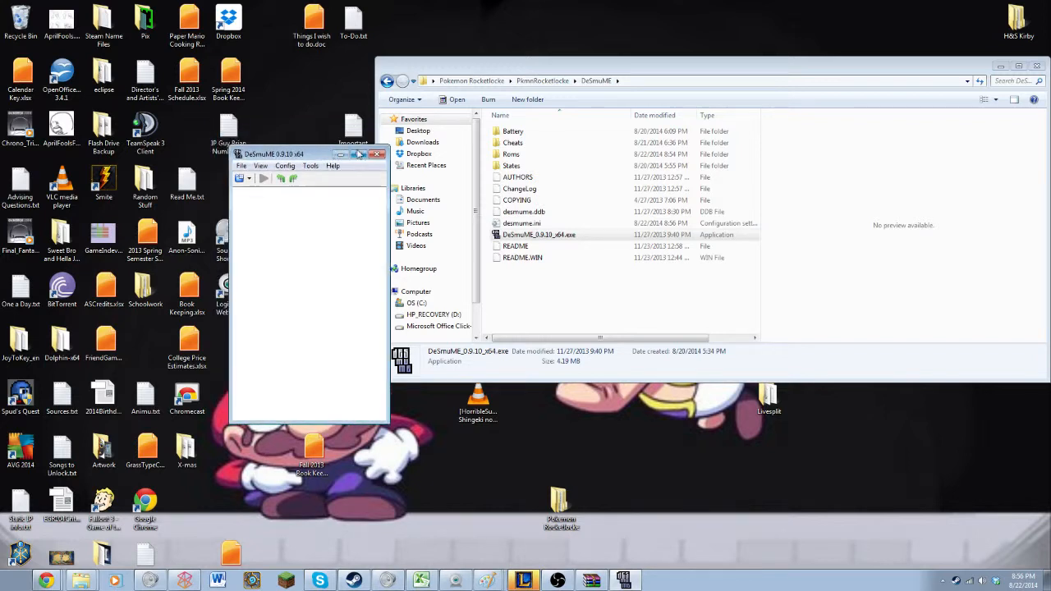
left_click(359, 154)
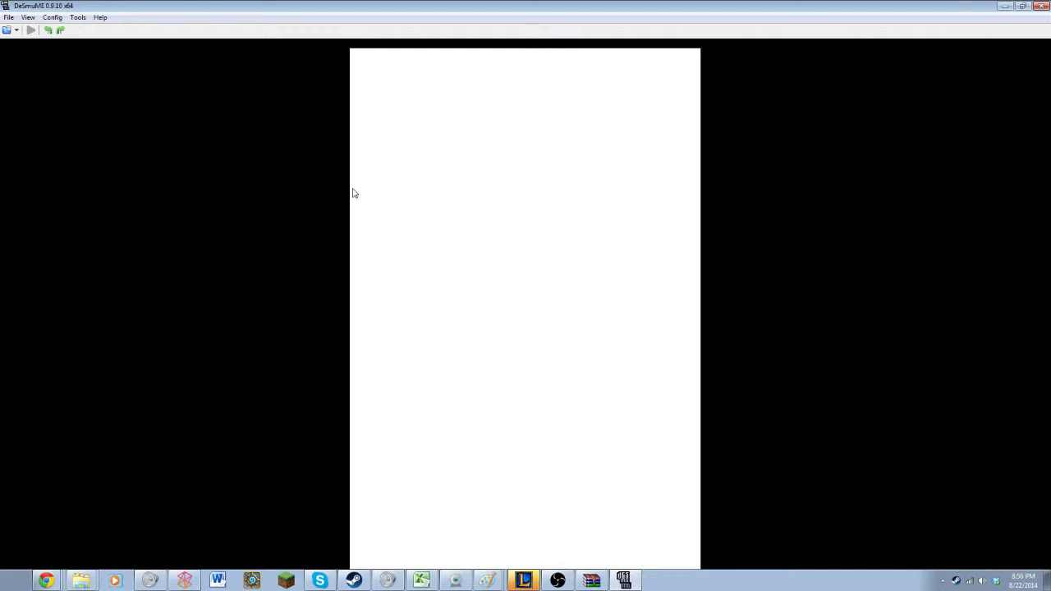
left_click(6, 30)
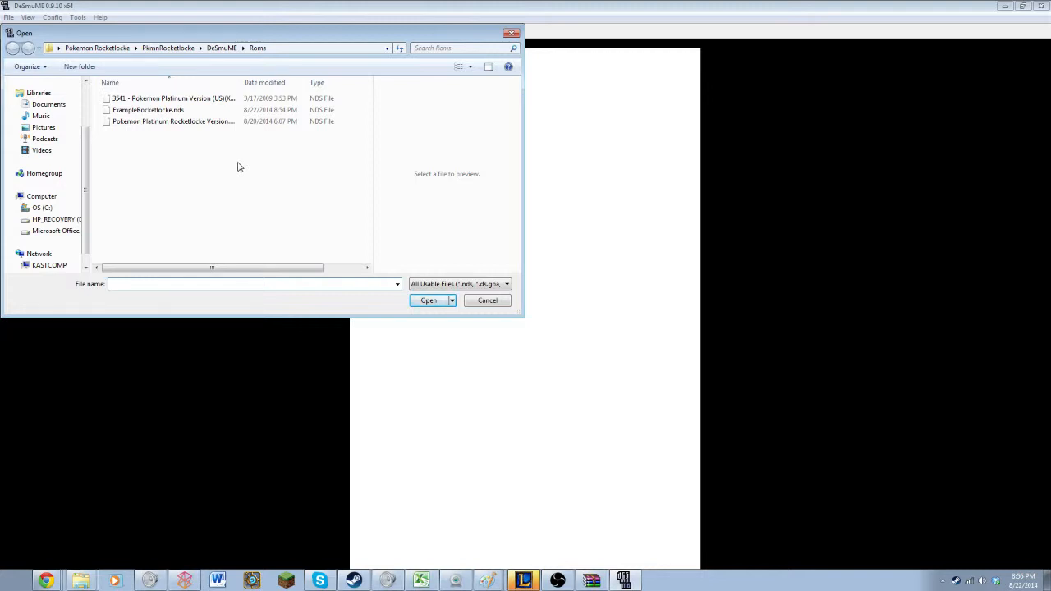
left_click(165, 100)
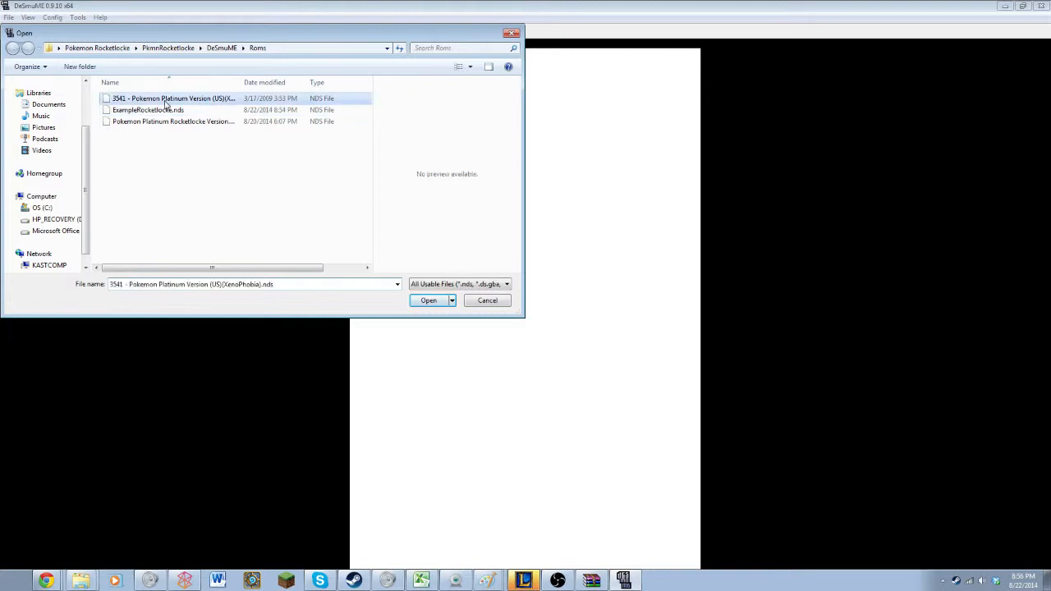
left_click(168, 125)
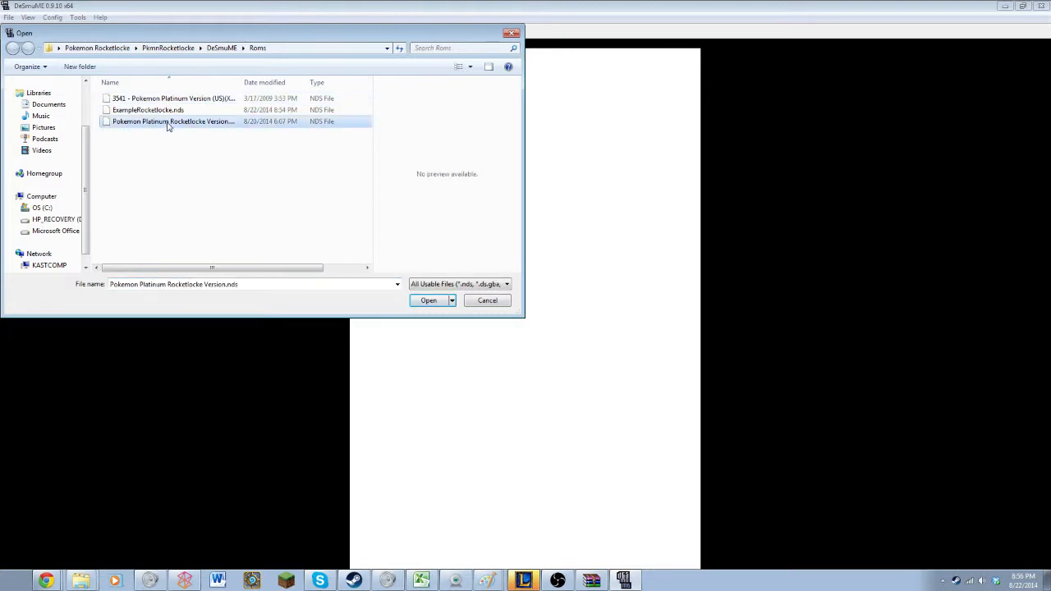
left_click(155, 112)
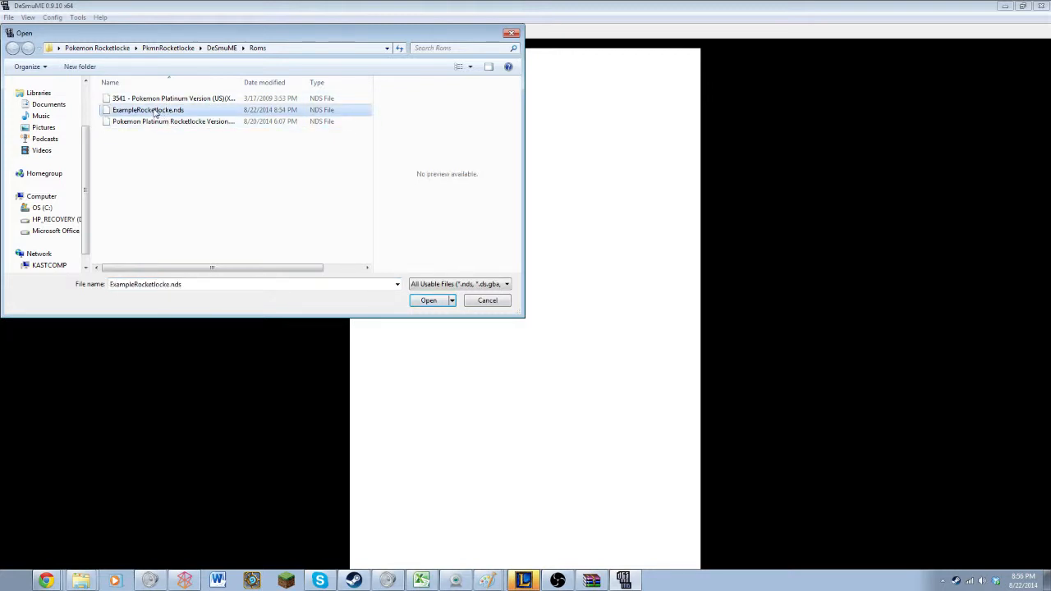
left_click(420, 301)
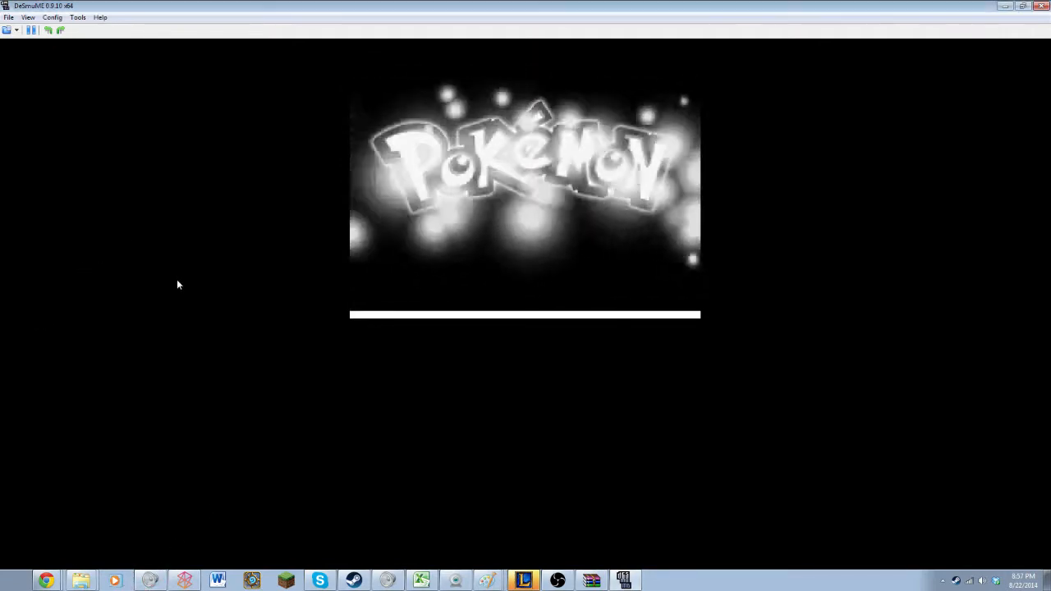
Step: Open the emulator's cheats list and start a blank Action Replay code
left_click(52, 17)
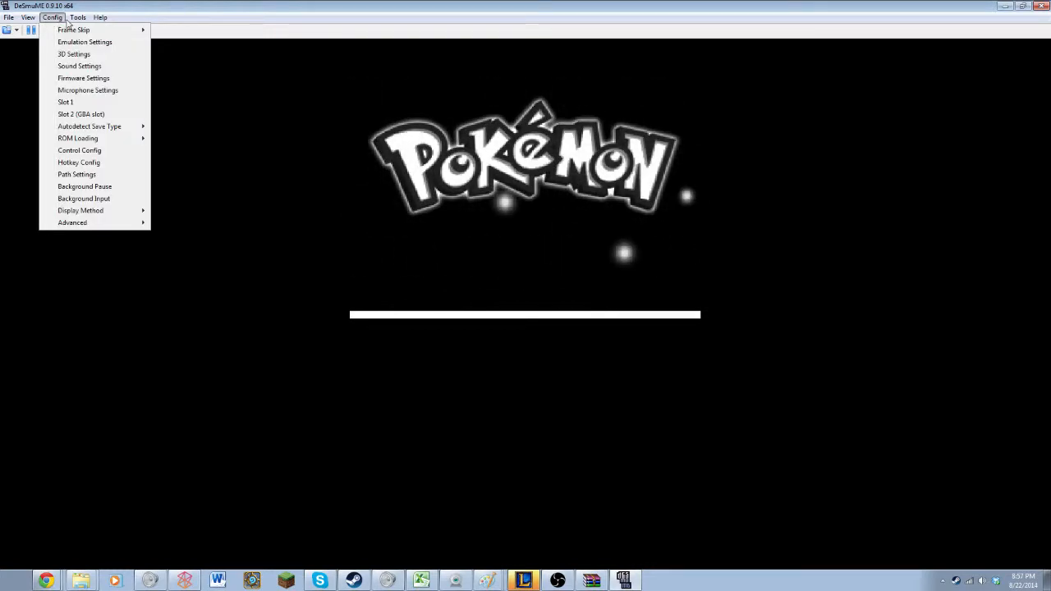
mouse_move(73, 25)
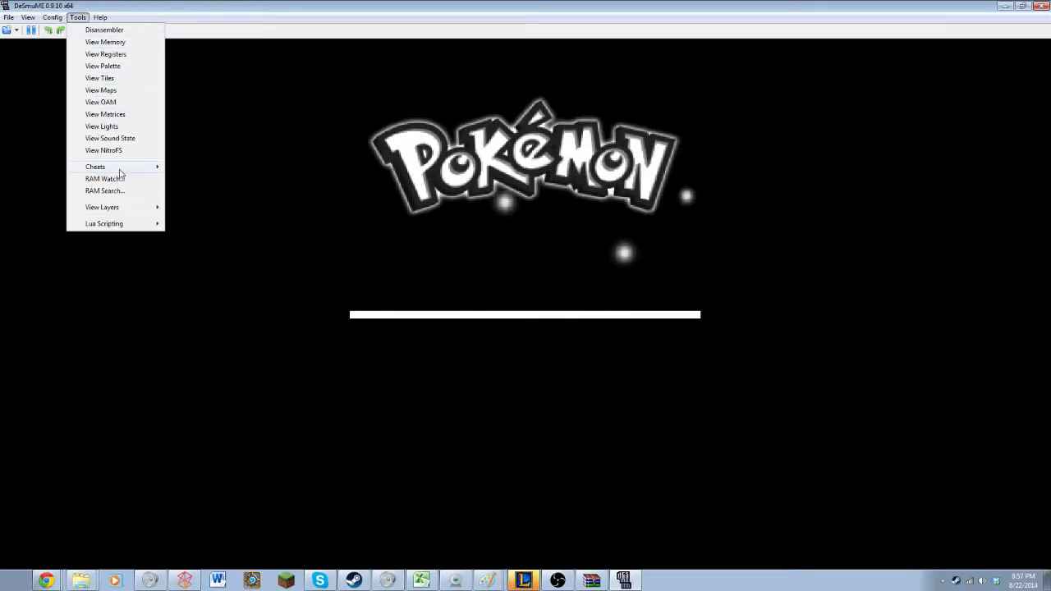
mouse_move(121, 168)
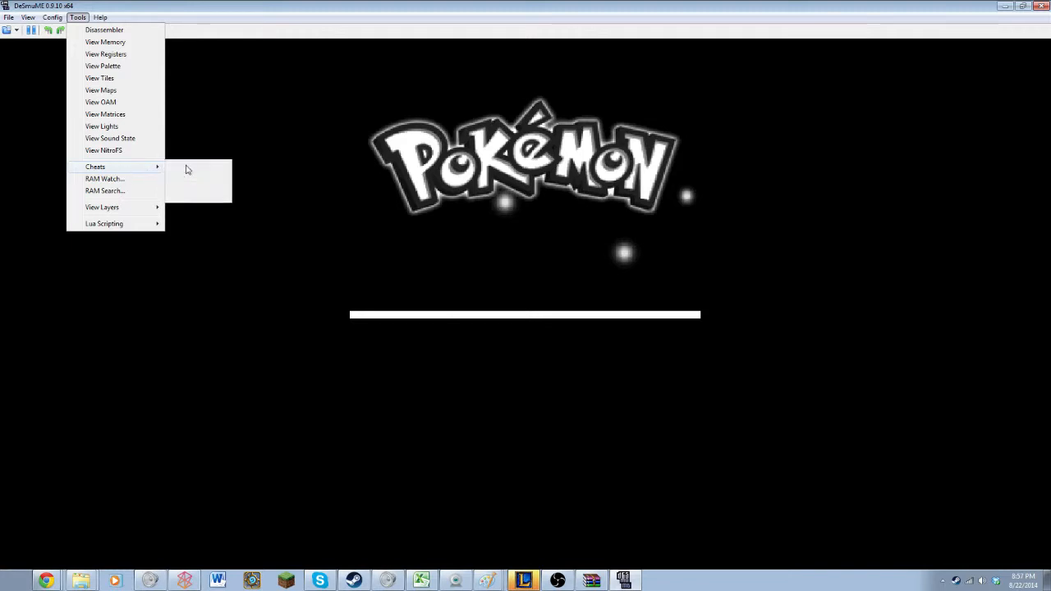
left_click(188, 167)
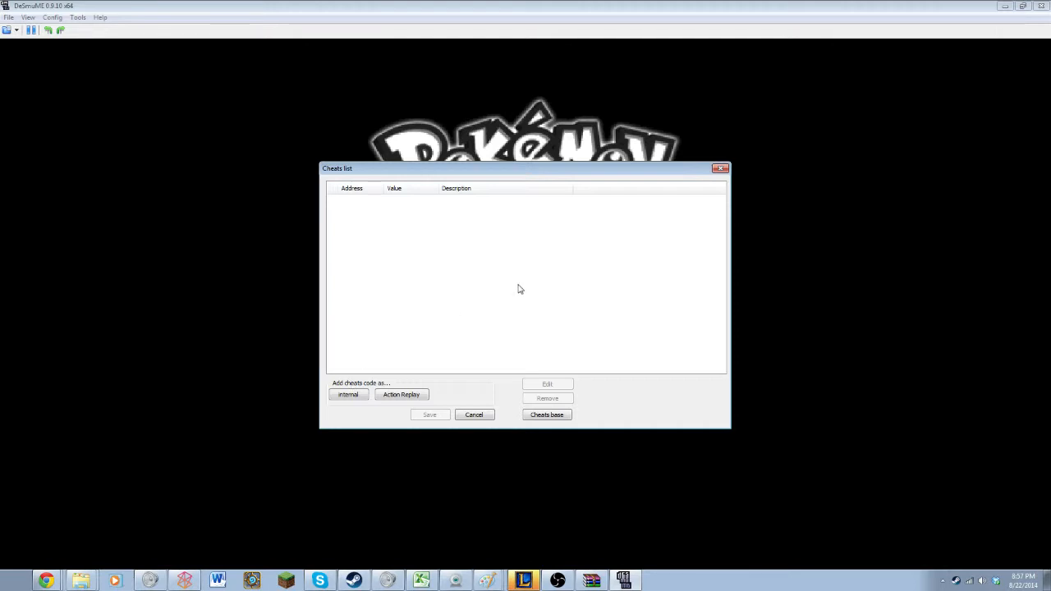
left_click(400, 395)
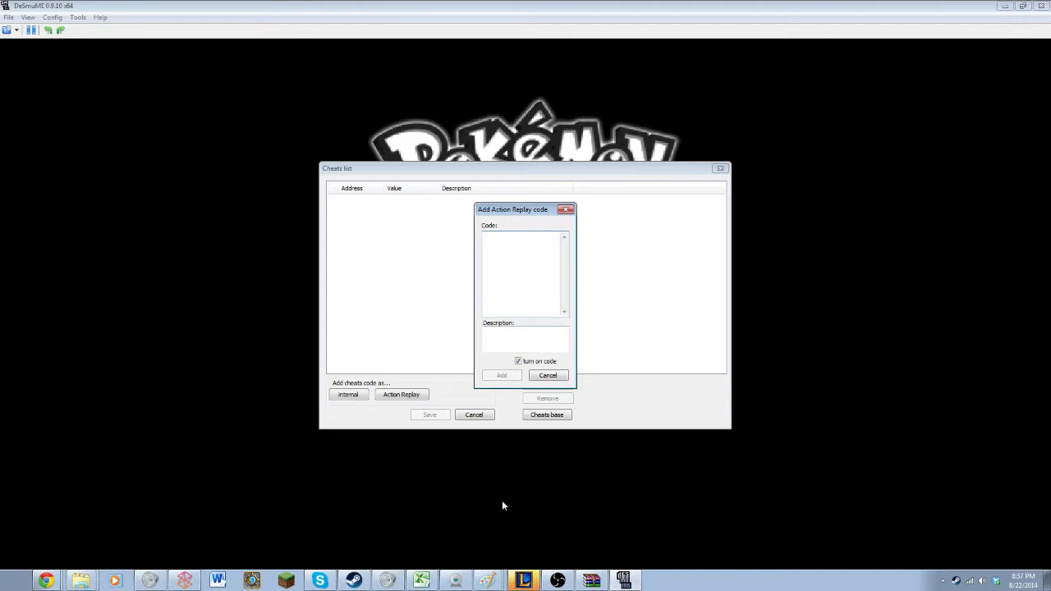
Step: Switch to Chrome, shrink its window, and search for "pokemon platinum steal trainers pokemon"
left_click(49, 582)
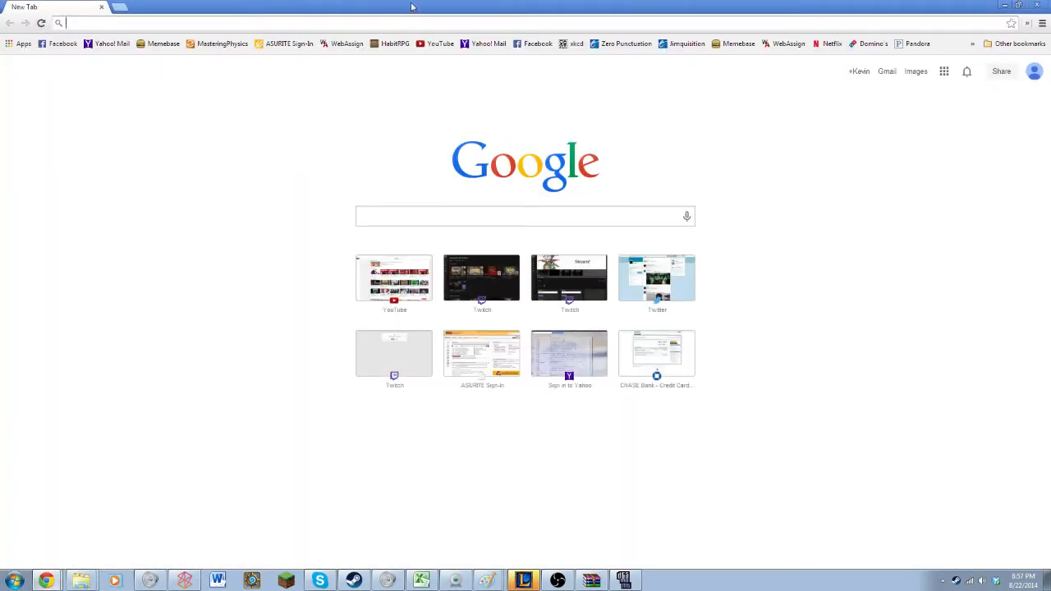
double_click(410, 17)
left_click_drag(501, 50, 416, 27)
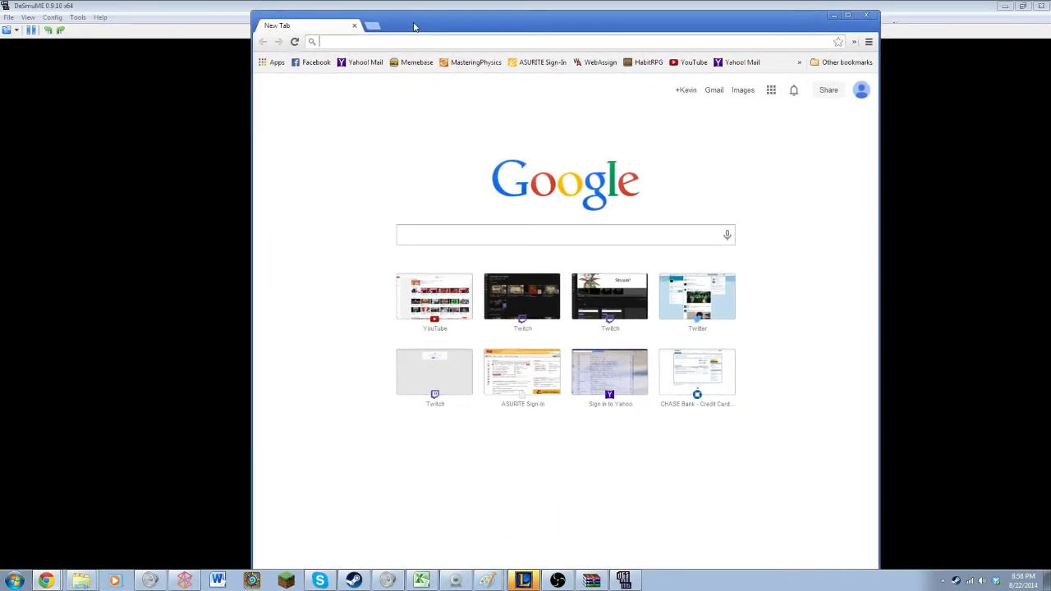
type("po")
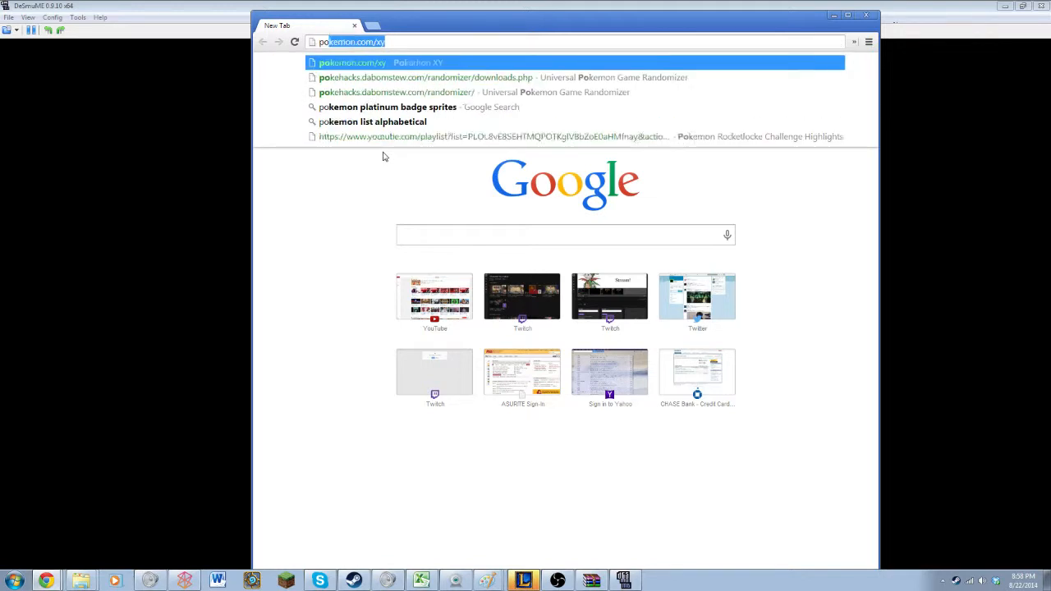
type("kemon platinum")
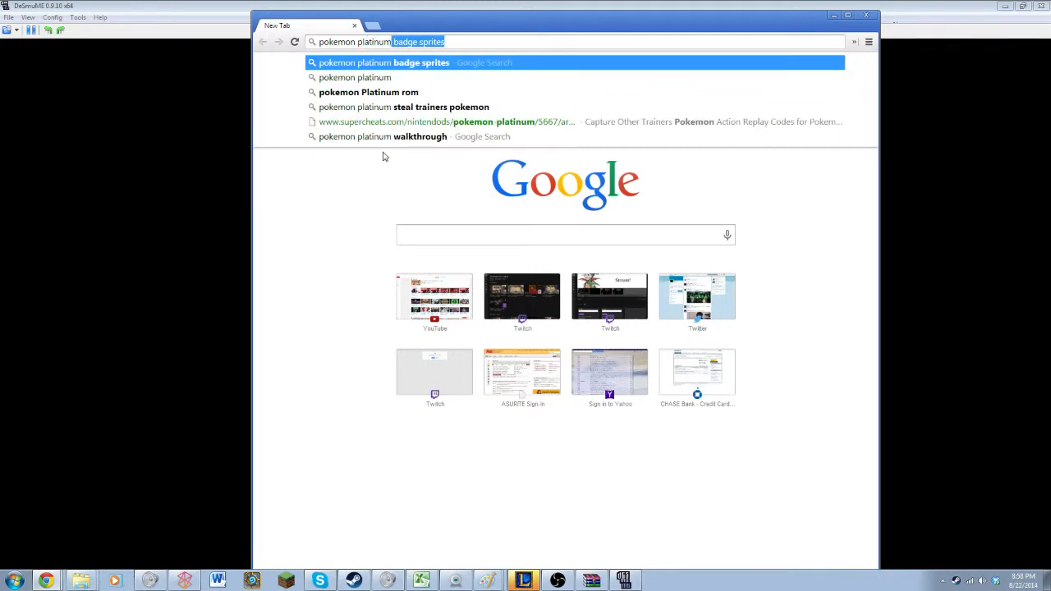
key("Down")
key("Down")
key("Down")
key("Return")
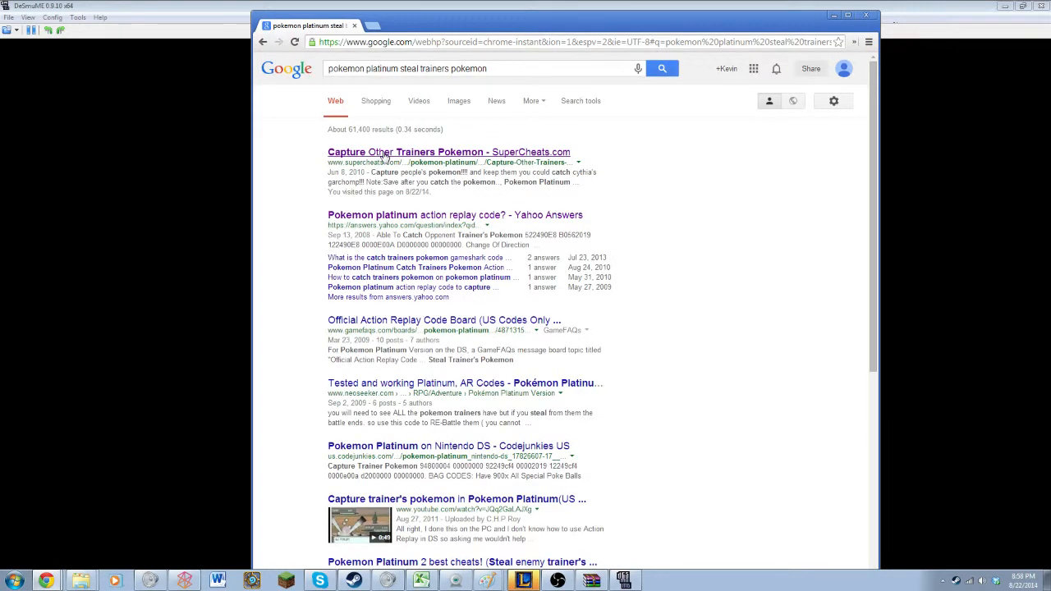
Step: Open SuperCheats' Capture Other Trainers Pokemon result in a new tab, and narrow the browser window along the screen's edge with the code in view
right_click(428, 151)
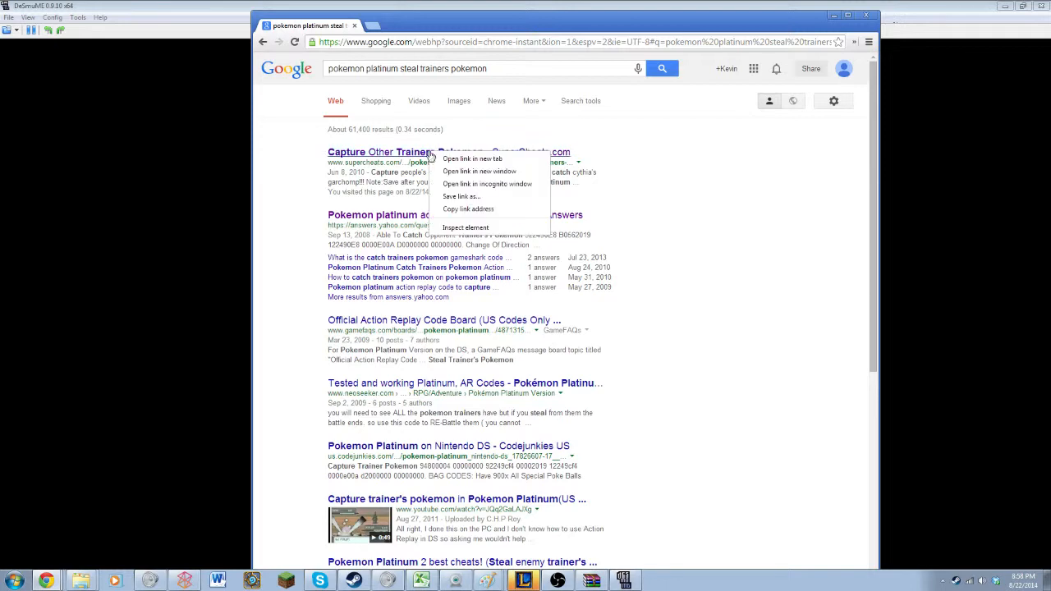
left_click(460, 157)
left_click(407, 24)
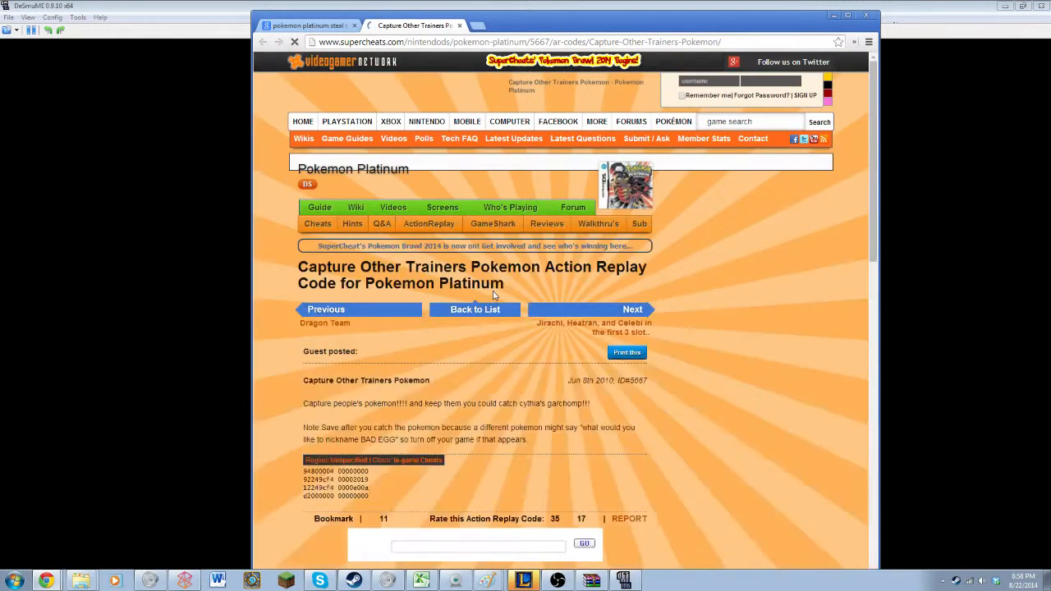
scroll(508, 287, "down", 2)
left_click_drag(376, 477, 303, 446)
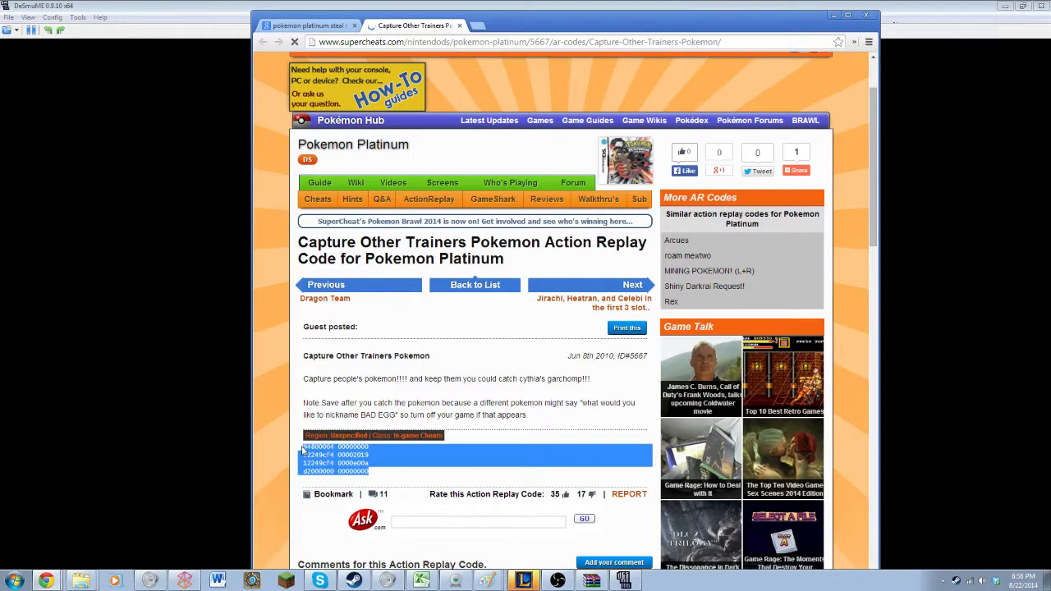
left_click(375, 474)
left_click_drag(566, 24, 318, 21)
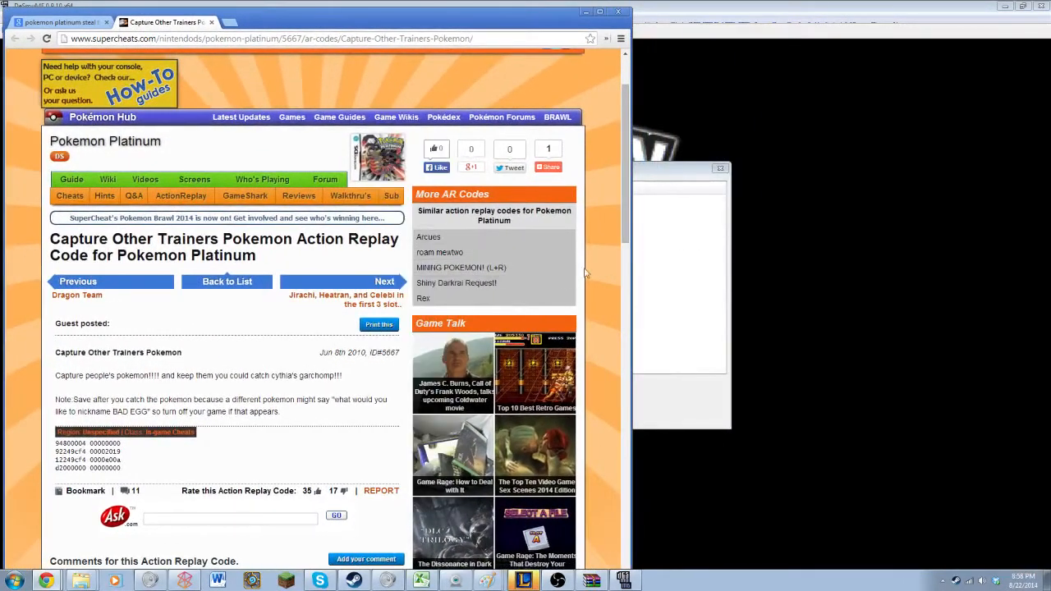
left_click_drag(629, 261, 376, 237)
Step: Close the blank Action Replay entry and the cheats list, and place the un-maximized DeSmuME window clear of the code page
left_click_drag(506, 211, 497, 225)
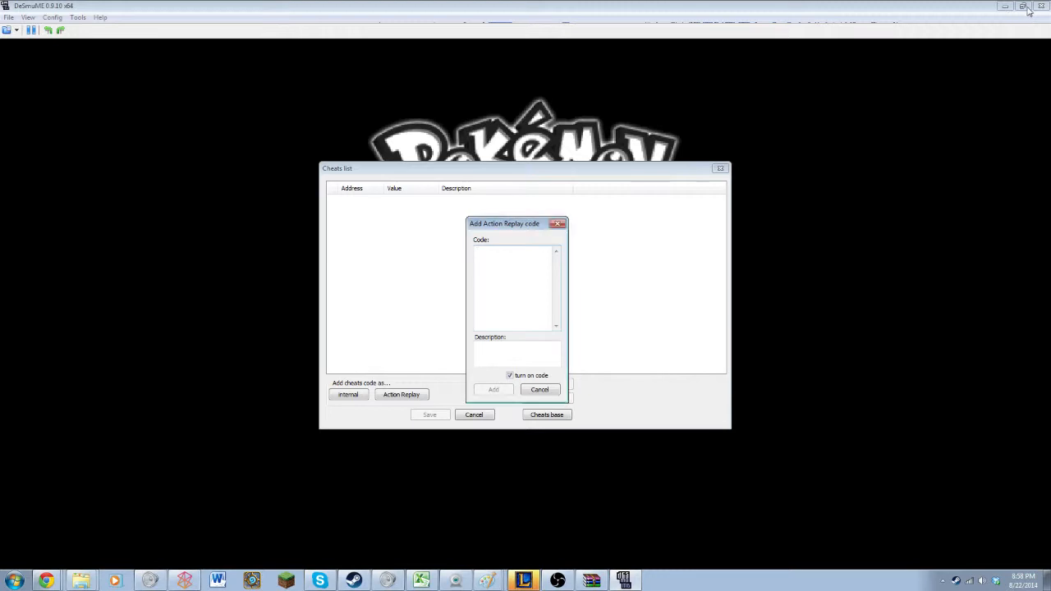
left_click(559, 223)
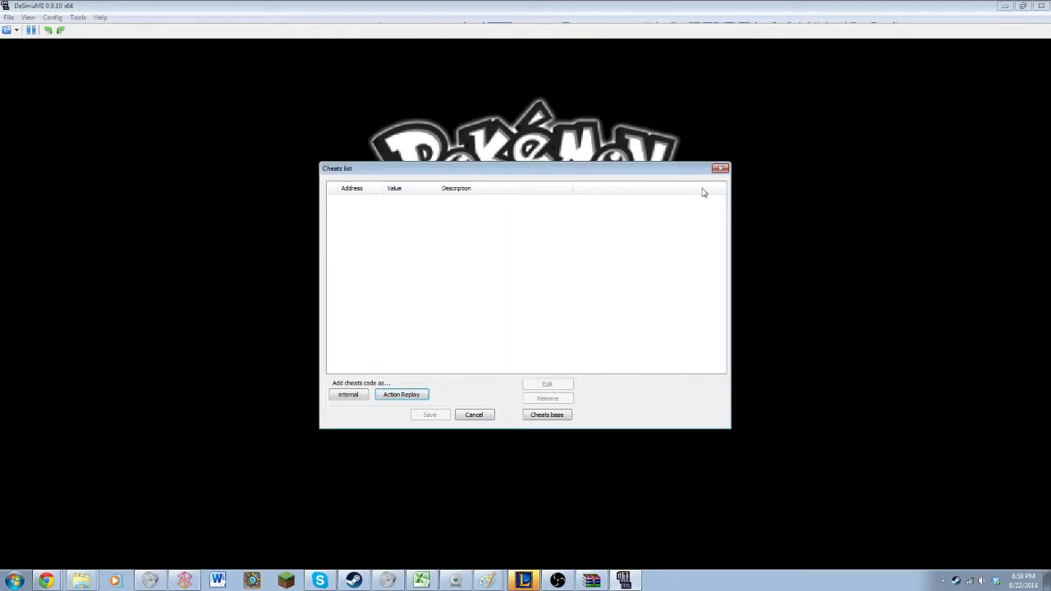
left_click(720, 168)
left_click(1023, 6)
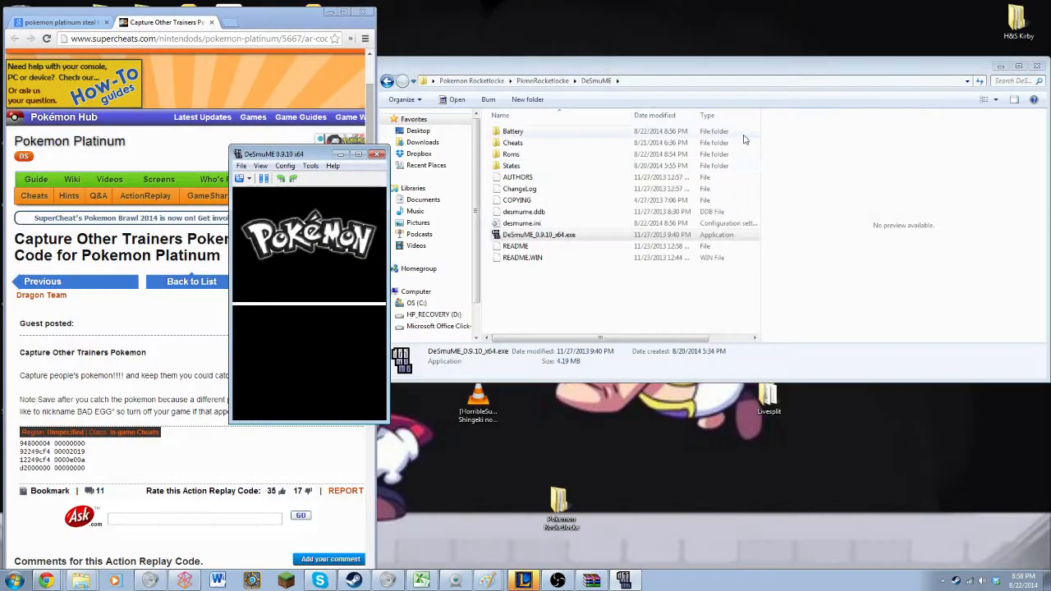
left_click_drag(315, 155, 790, 157)
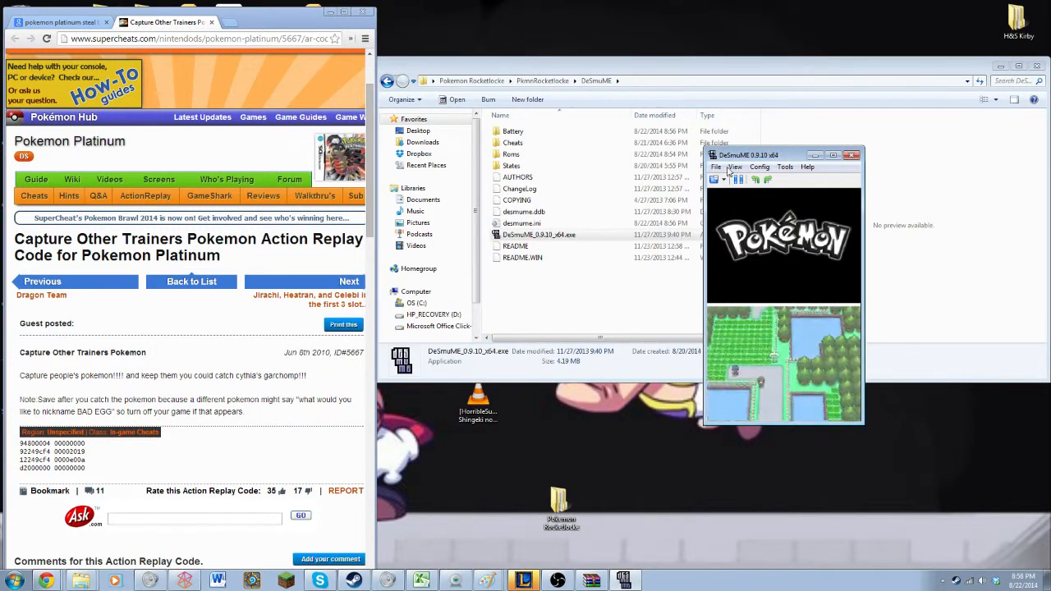
Step: Open the cheats list again, move it clear of the code page, and start a new Action Replay code
left_click(784, 167)
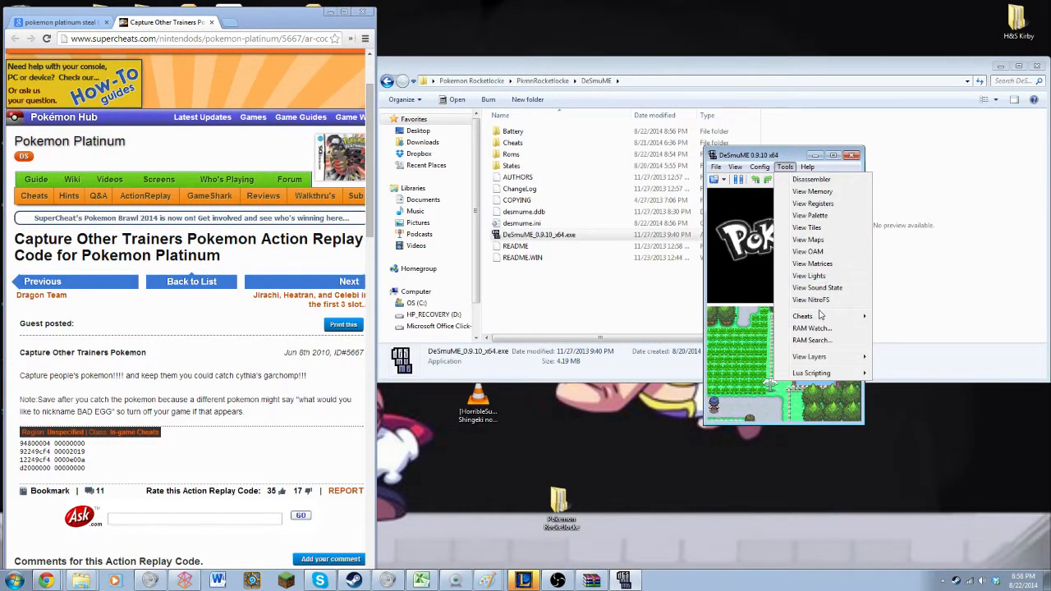
mouse_move(821, 316)
left_click(903, 319)
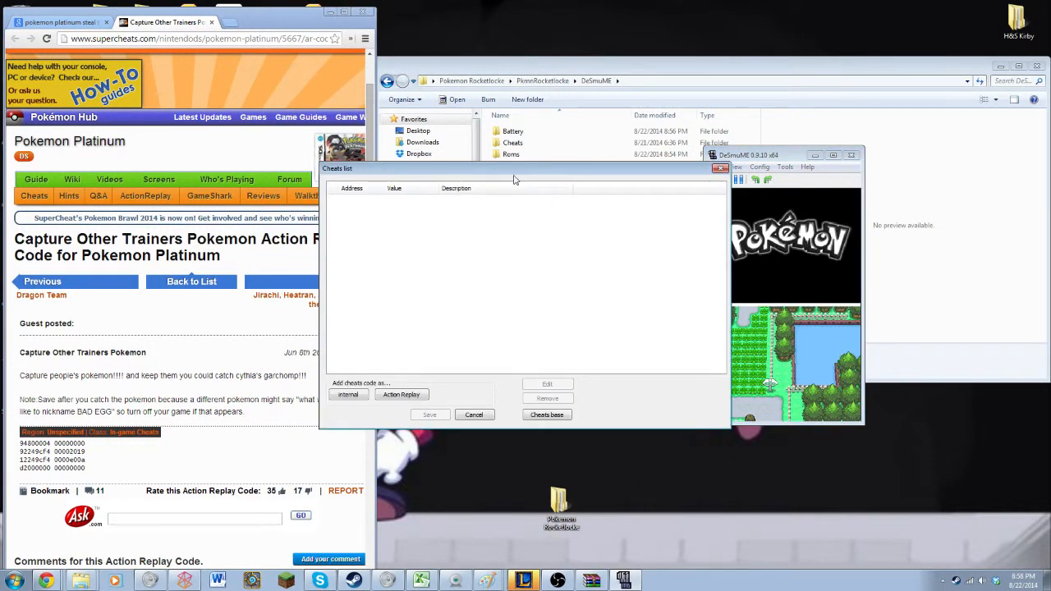
left_click_drag(492, 169, 579, 171)
left_click(489, 396)
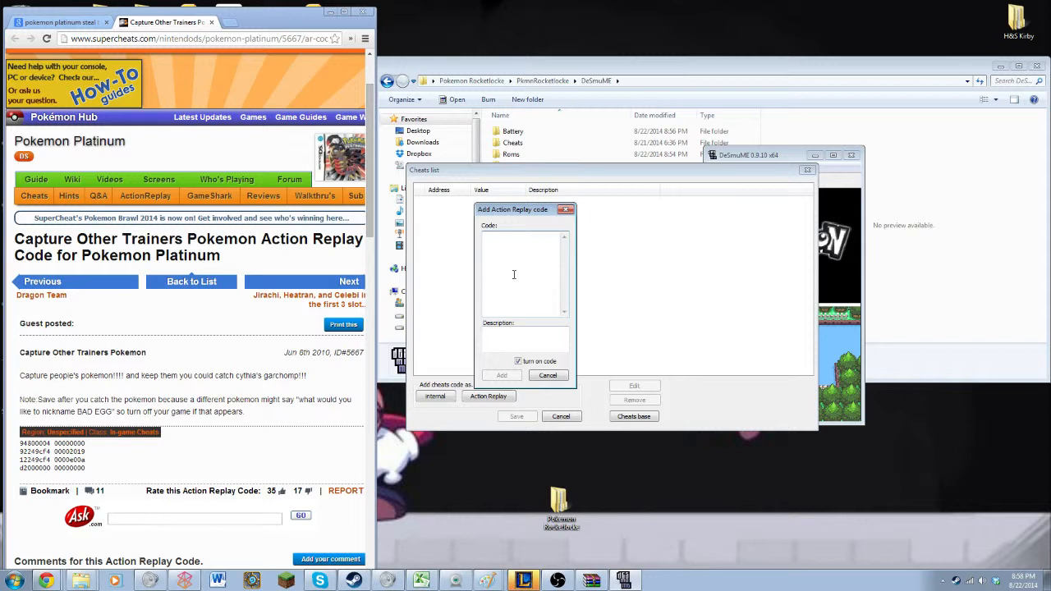
type("94800004 04")
key("Return")
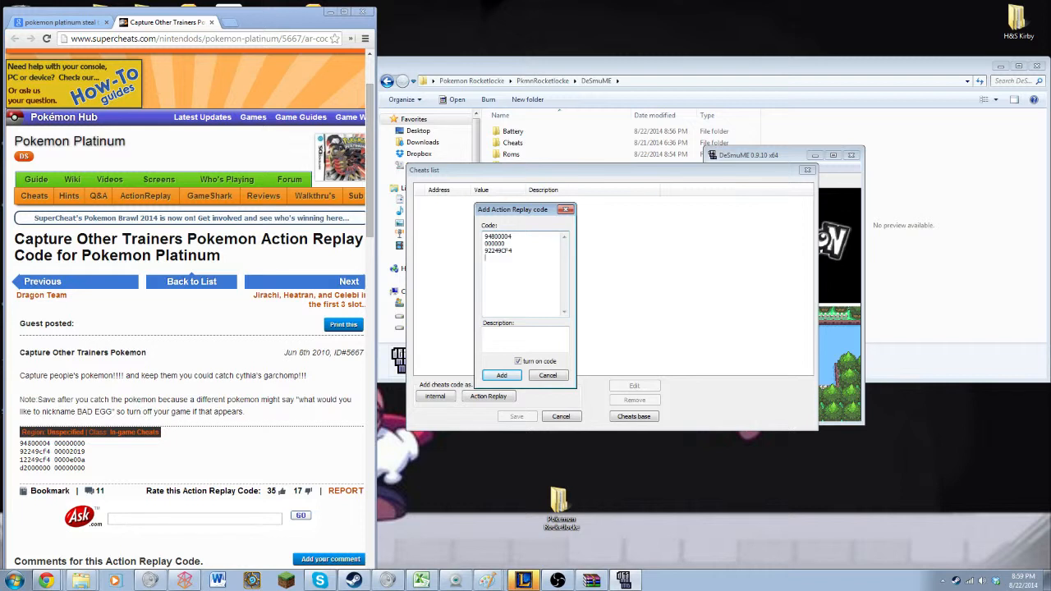
type("002019 1")
type("22")
type("49CF4 ")
type("0000")
type("E00A")
type("000000 ")
type("0000")
Step: Describe the code as "Steal trainers' pokemon!" and try to add it to the cheats list
left_click(507, 338)
type("St")
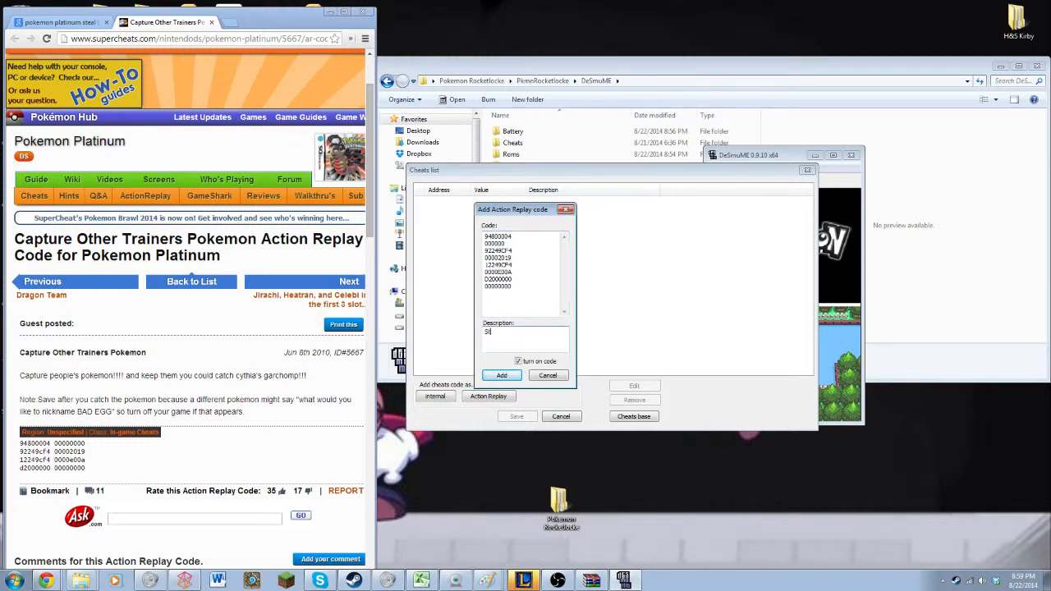
type("eal trainers' pokemon!")
left_click(504, 375)
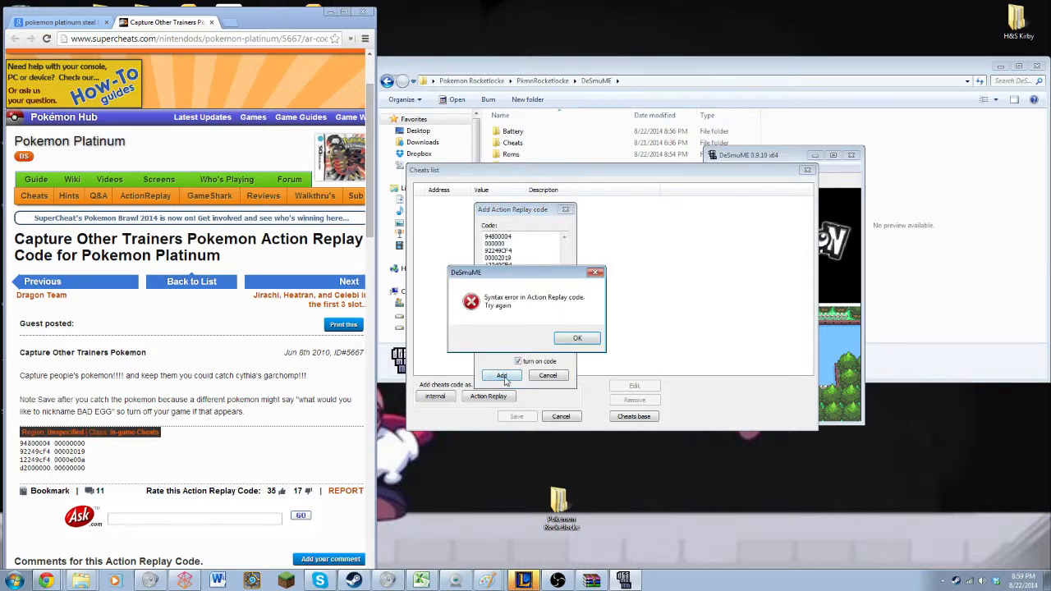
Step: Correct the code's second value to 00000000, add and save the cheat, and maximize the DeSmuME window
left_click(577, 338)
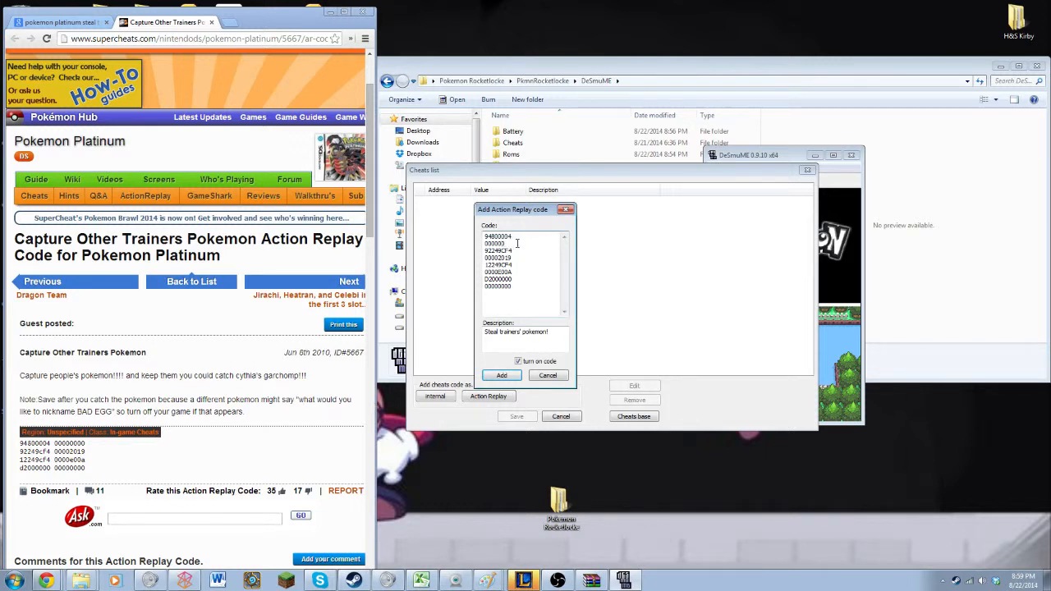
left_click(501, 375)
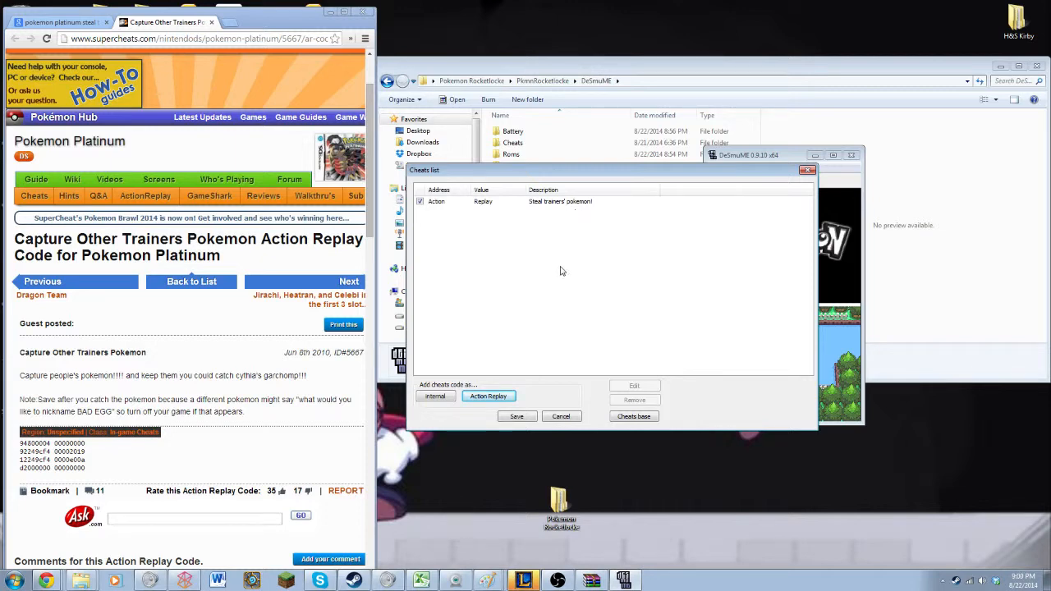
left_click(513, 416)
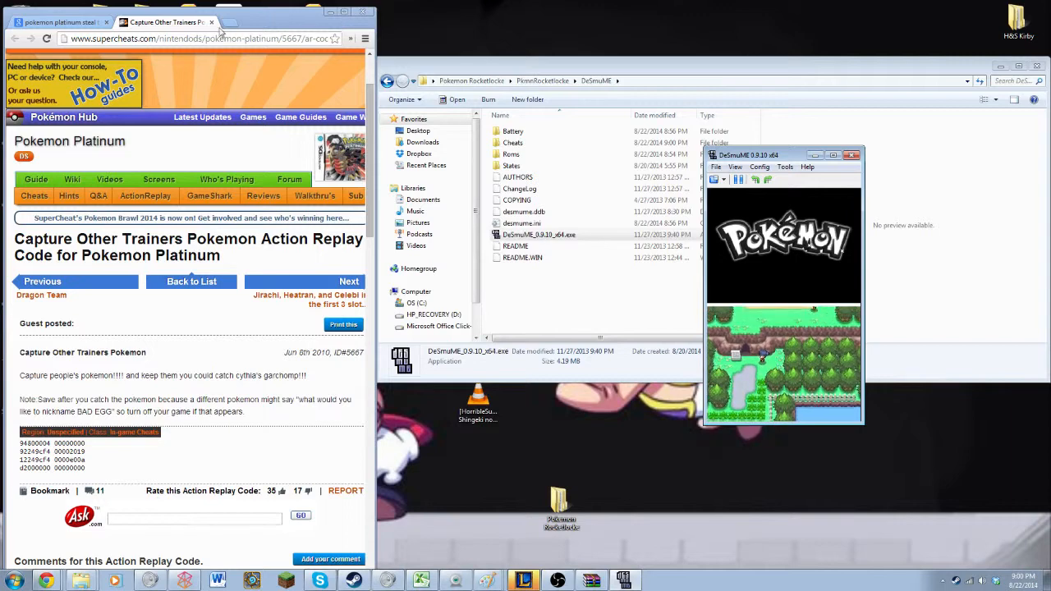
left_click(832, 157)
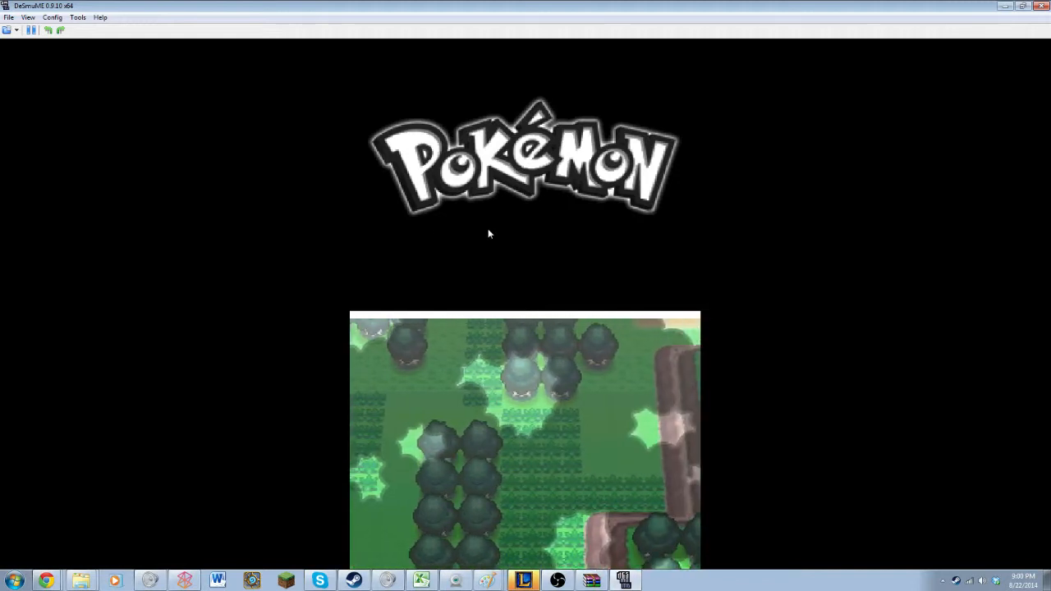
left_click(58, 18)
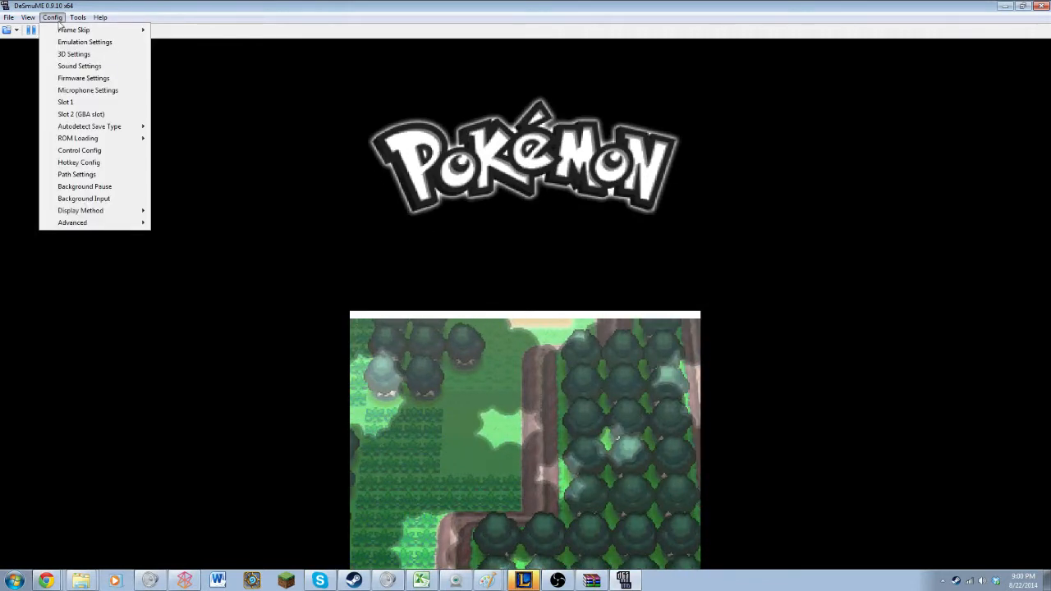
left_click(95, 151)
left_click(271, 31)
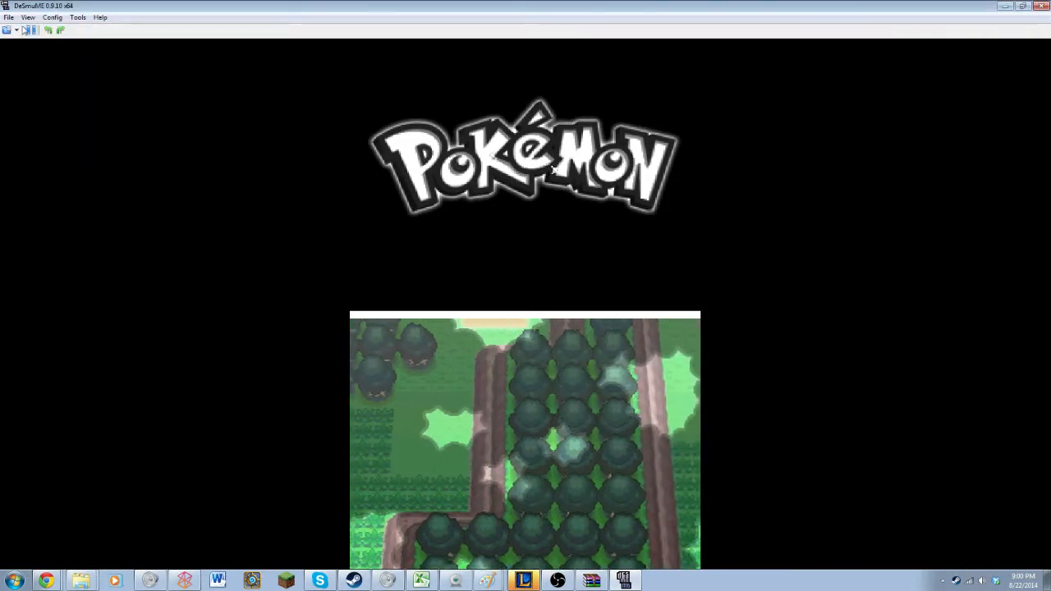
Step: Open the control configuration and map Up, Left, Down, Right and B to the keyboard keys A, B, C, D and E
left_click(52, 18)
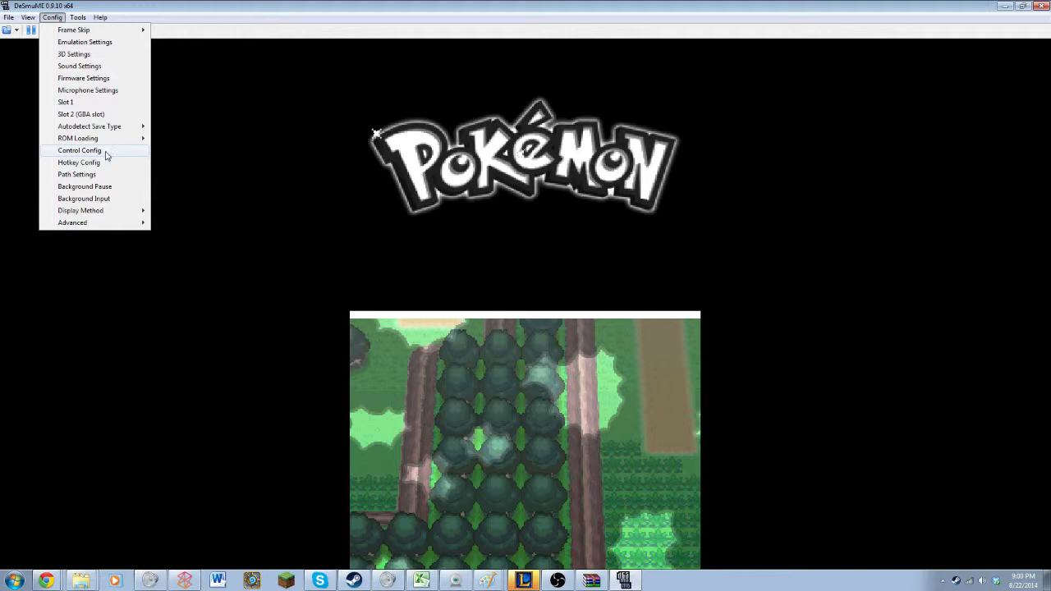
left_click(79, 150)
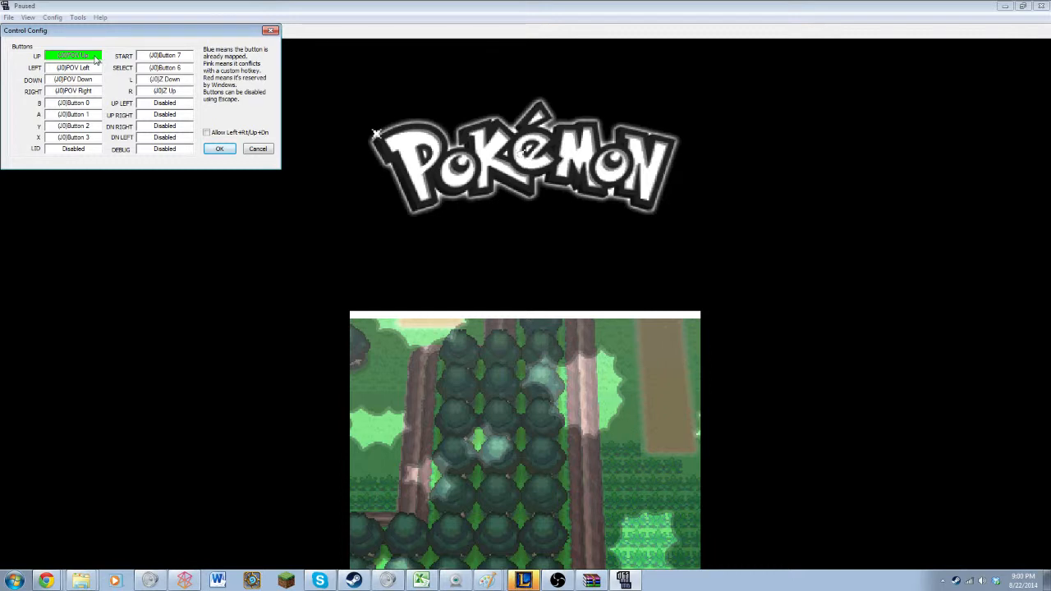
key("a")
key("b")
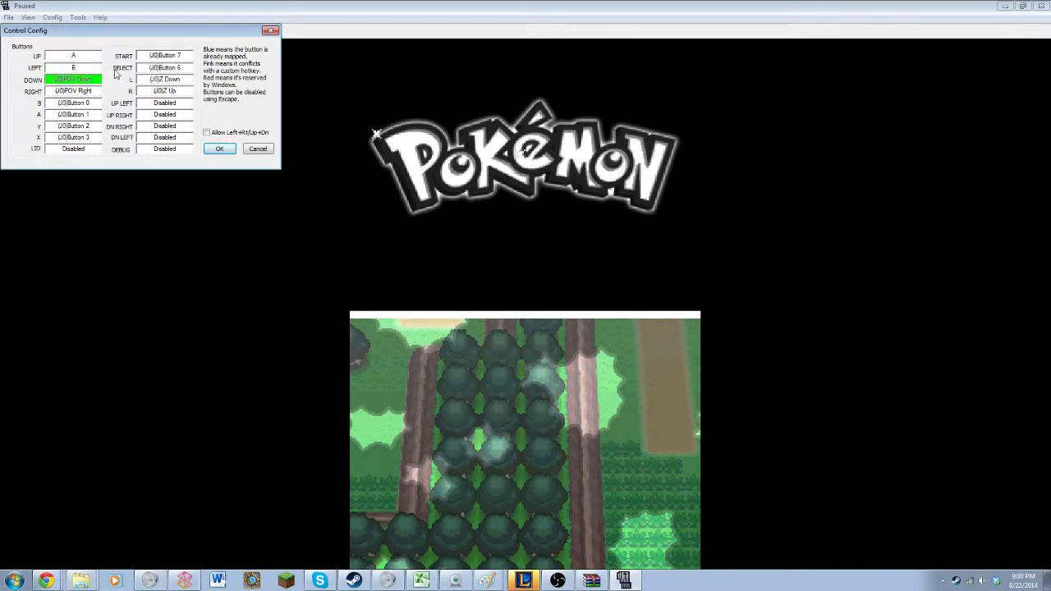
key("c")
key("d")
key("e")
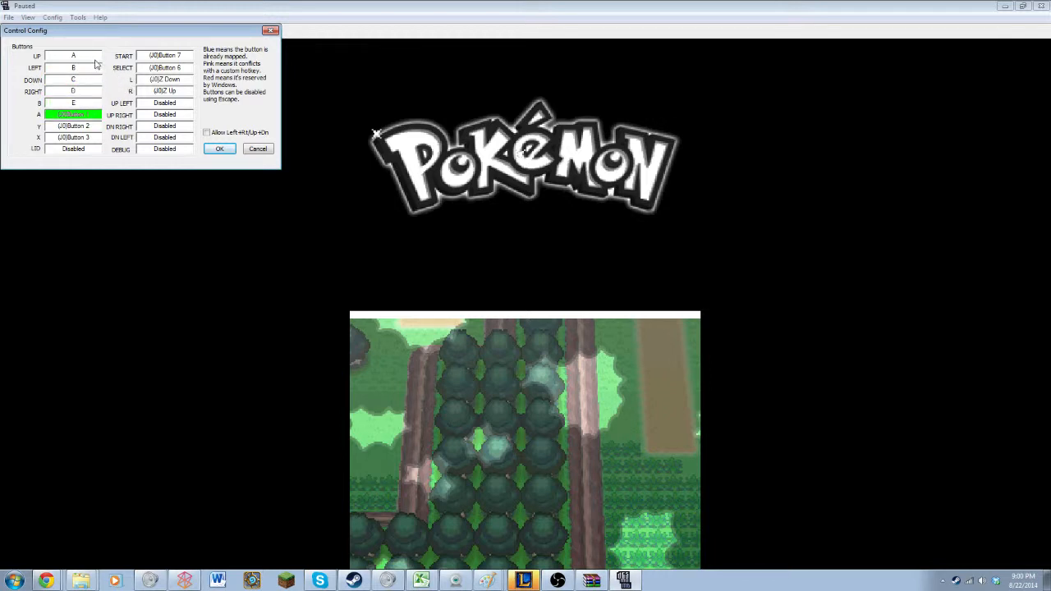
Step: Map the A, Y and X buttons to the keyboard keys F, G and H
left_click(96, 57)
left_click(155, 69)
left_click(87, 56)
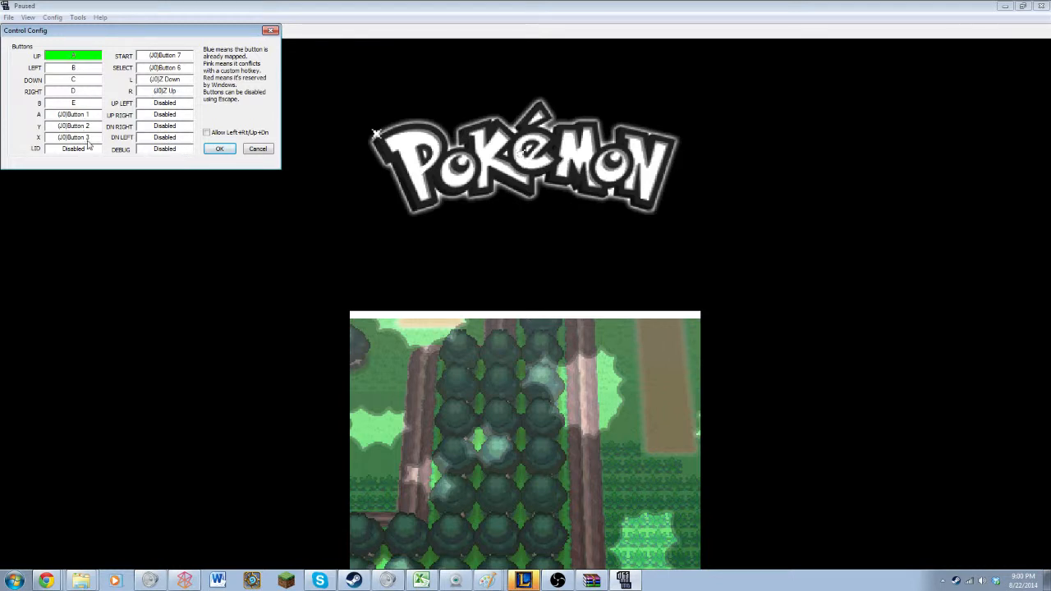
left_click(78, 115)
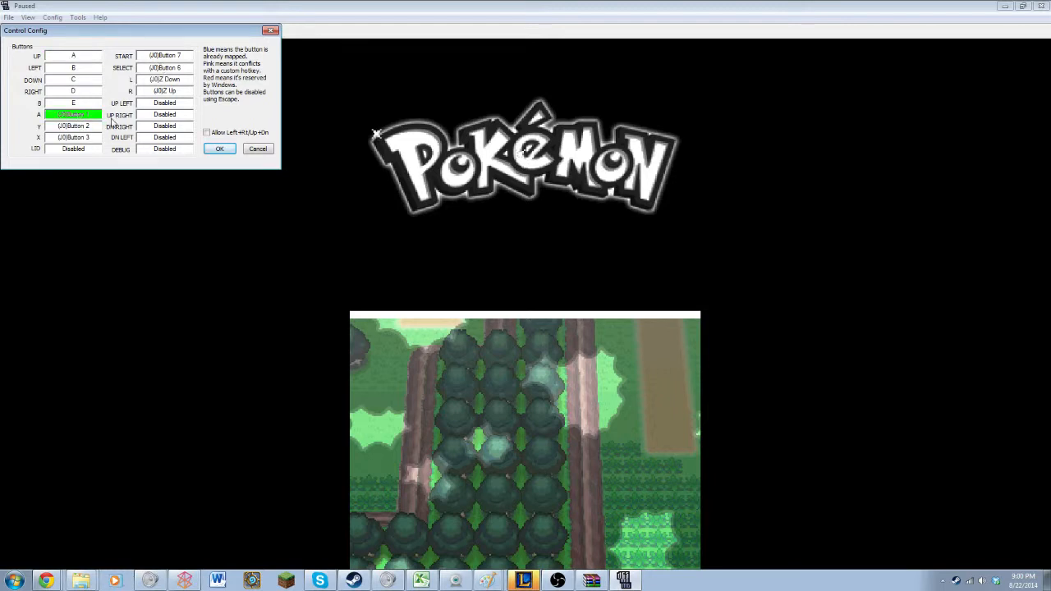
key("f")
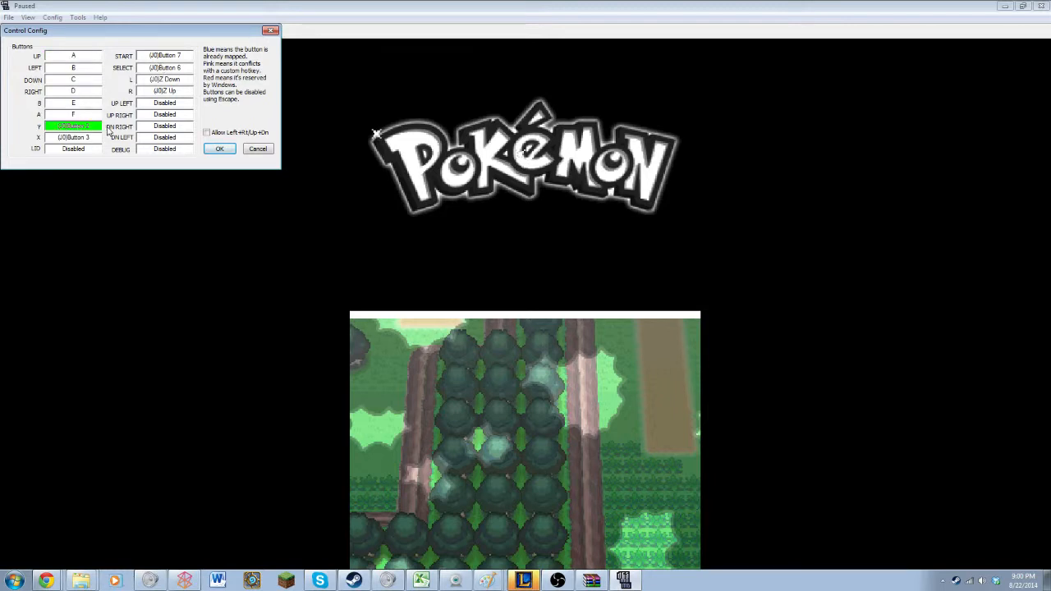
key("g")
key("h")
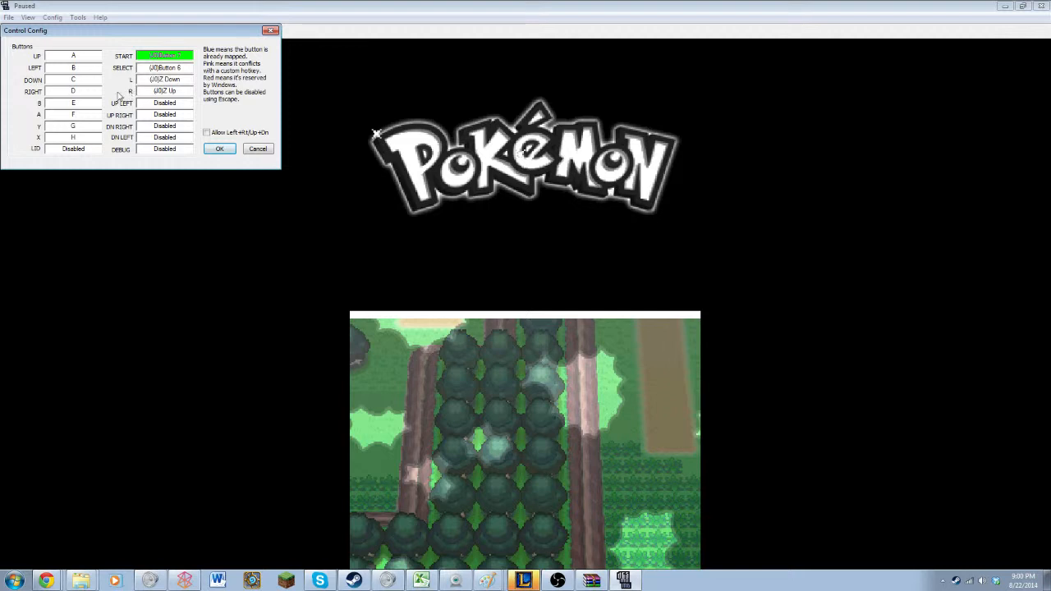
Step: Remap the directions to the gamepad's POV Up, Left, Down and Right and B, A, Y, X to Buttons 0 to 3, and apply the configuration
left_click(84, 58)
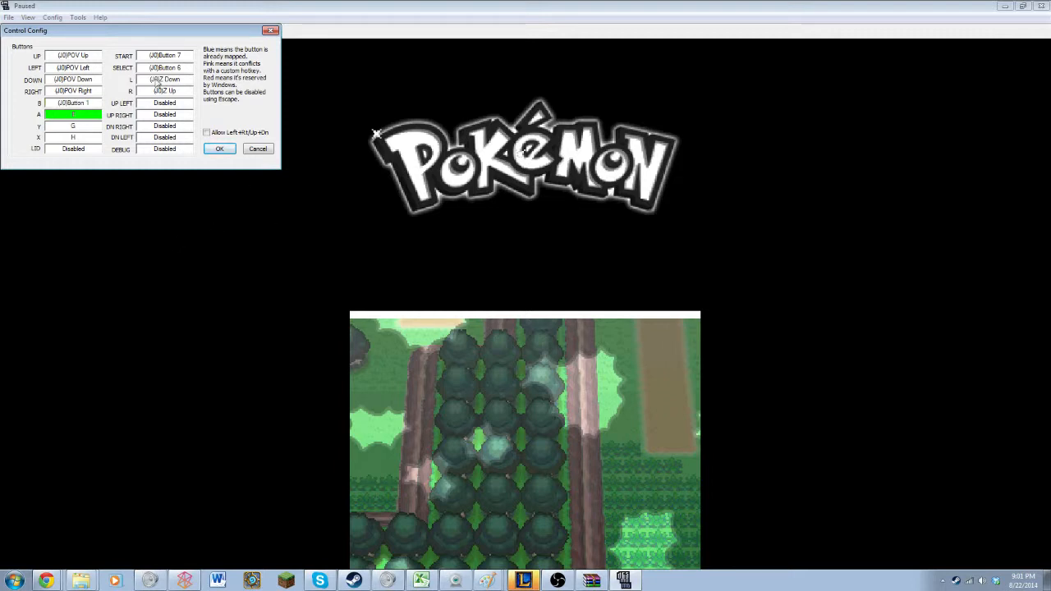
left_click(66, 103)
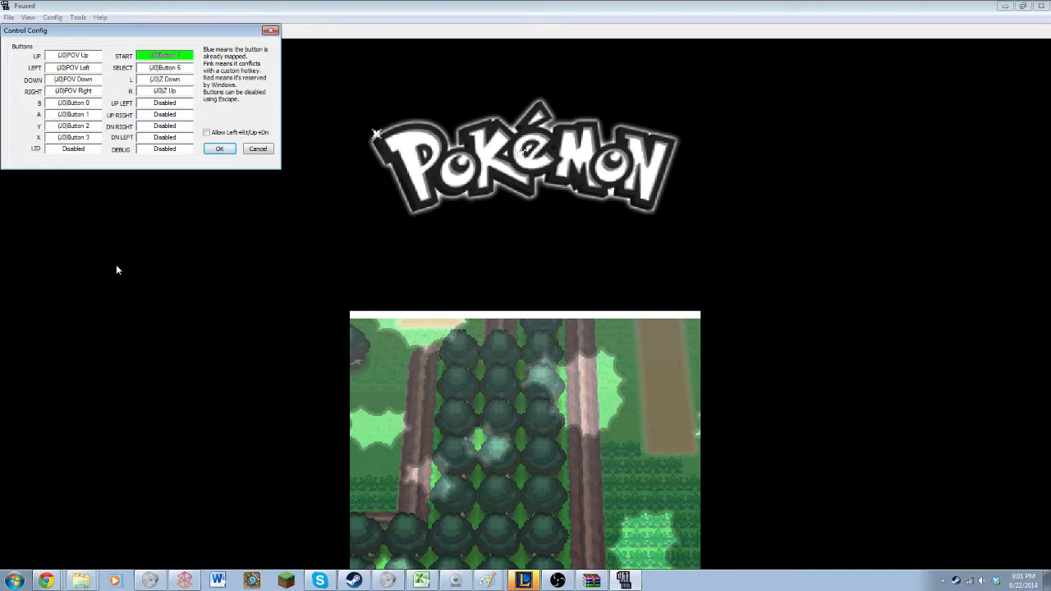
left_click(224, 149)
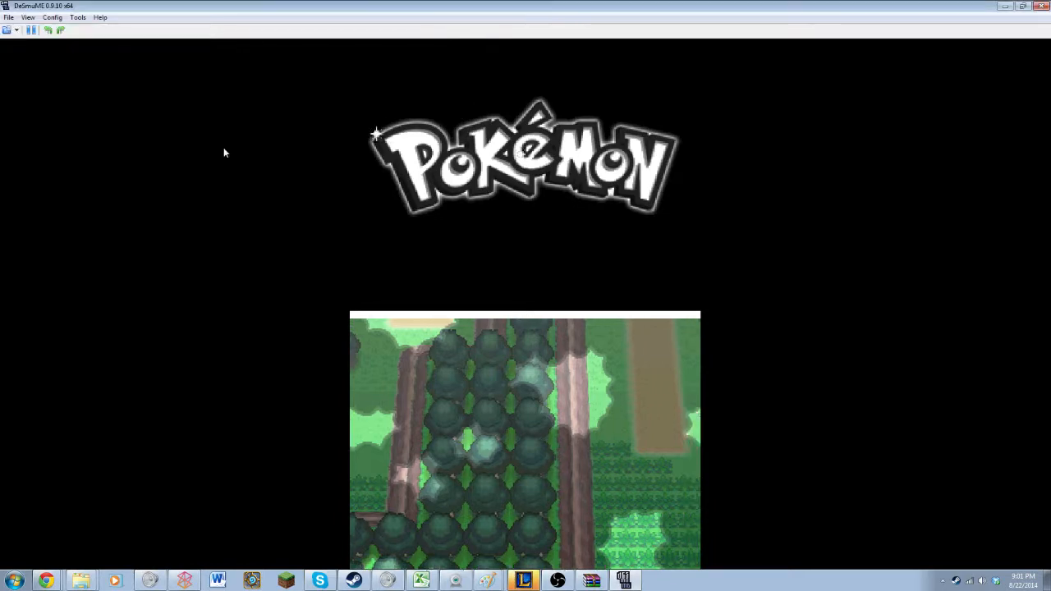